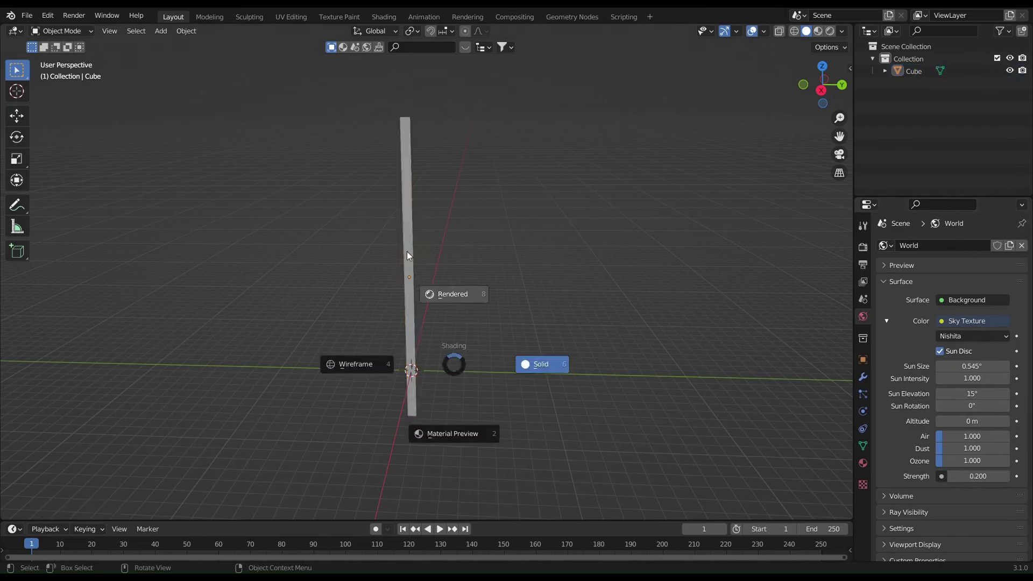
Render with GPU Compute in Rendered shading, with the material nodes shown beside the view
click(407, 256)
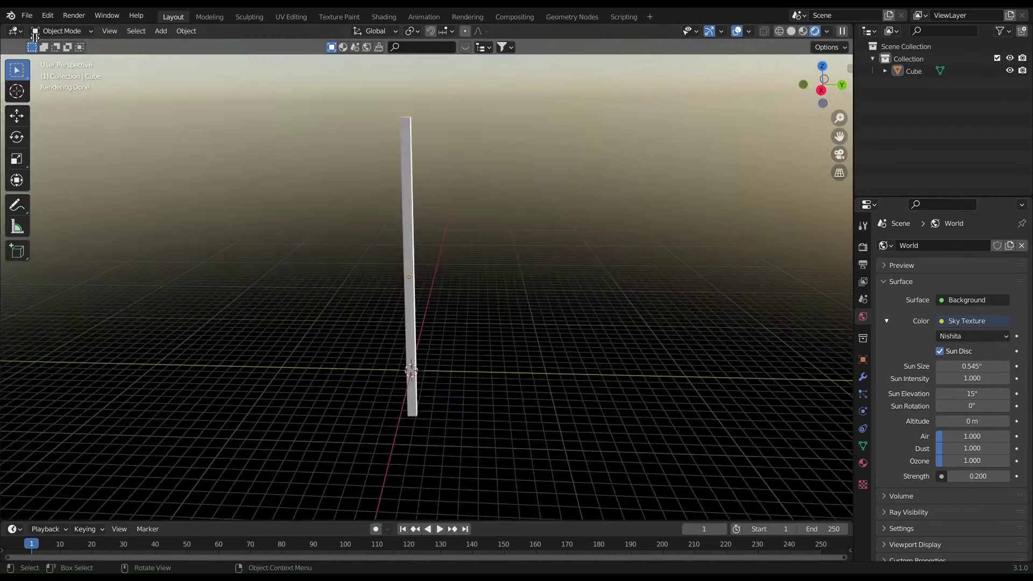
click(12, 31)
click(32, 175)
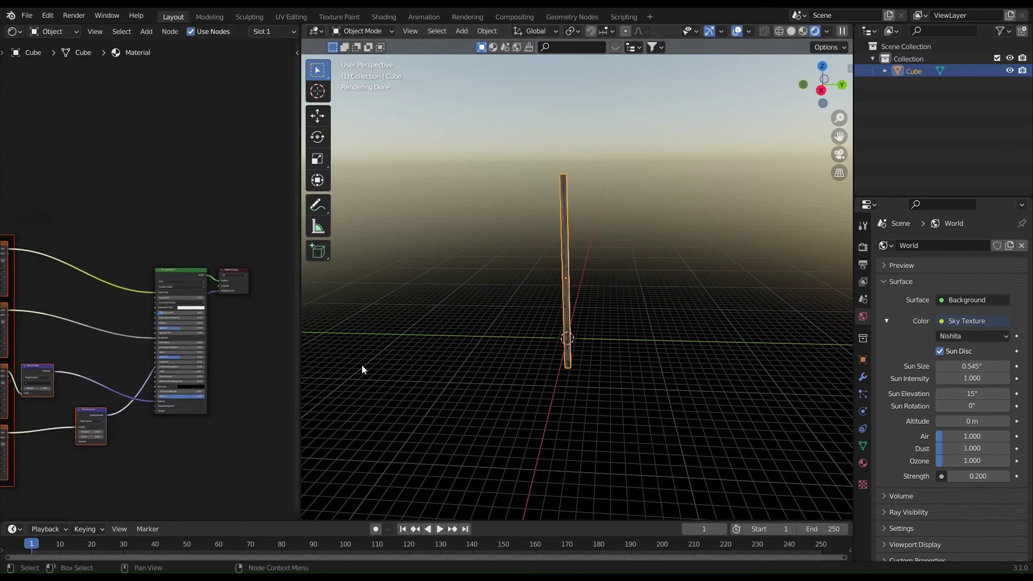
scroll(479, 325, up, 5)
Cube-project the post's UVs and stretch them so the wood grain runs along it
key(Tab)
key(u)
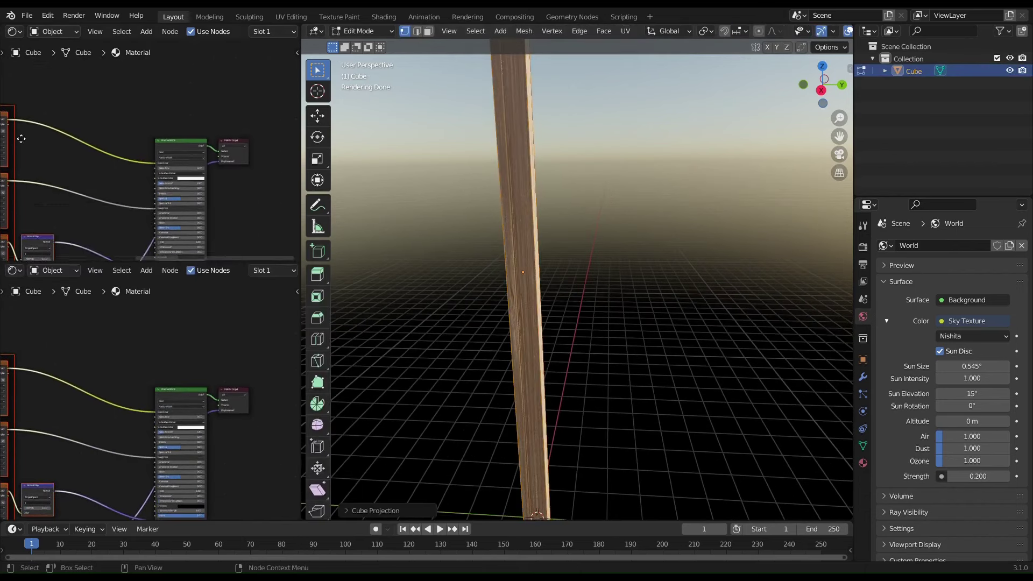
key(shift+F10)
key(s)
key(x)
key(y)
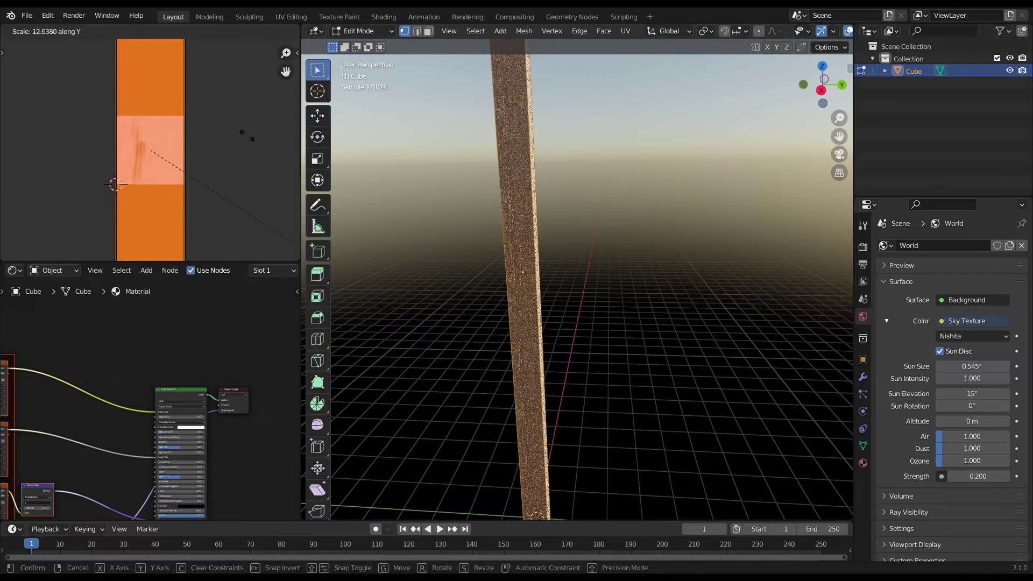
key(y)
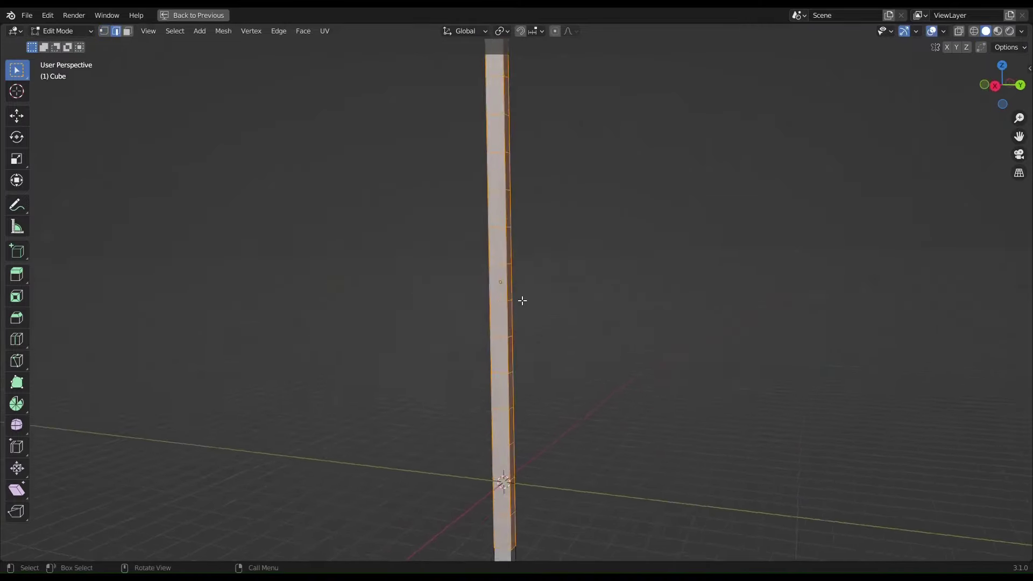
Bevel the post's edges and select an edge partway up for bending
middle_drag(518, 315, 551, 323)
key(ctrl+b)
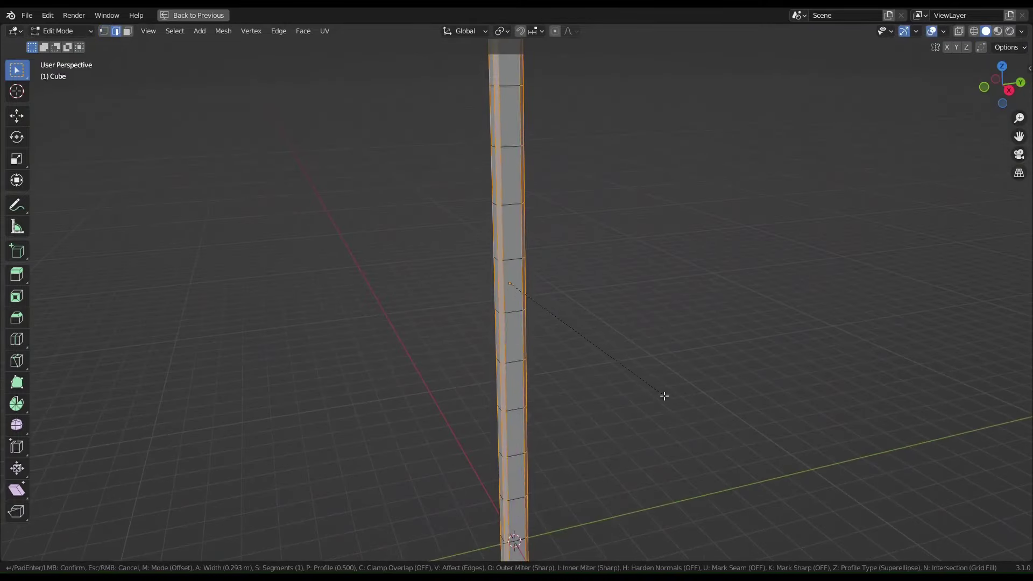
key(Escape)
middle_drag(664, 396, 570, 338)
click(538, 274)
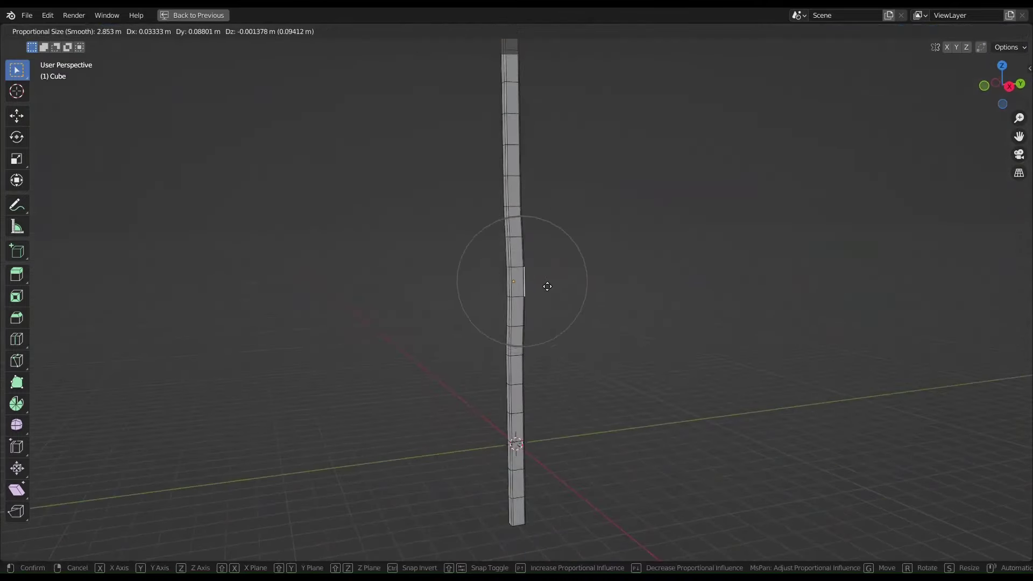
scroll(543, 291, up, 3)
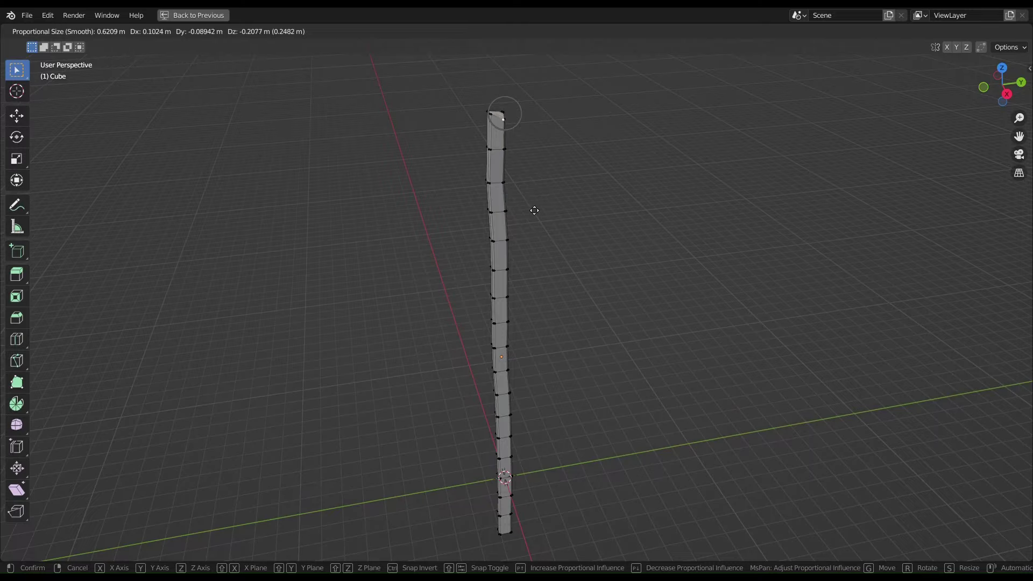
Re-unwrap the bent post with Cube Projection and shrink its wood UVs to about half
click(498, 259)
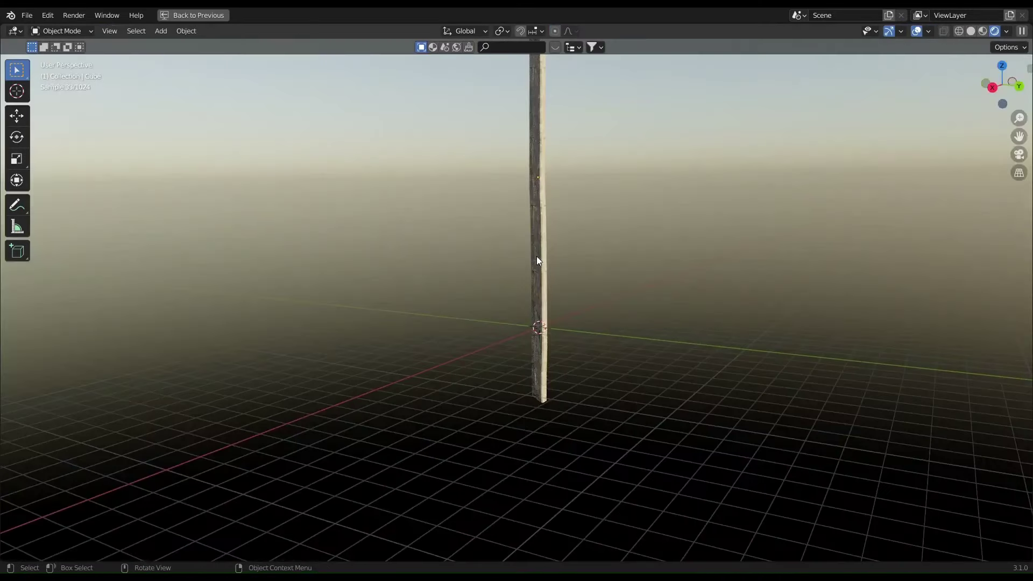
scroll(537, 256, up, 4)
scroll(478, 297, up, 3)
key(Tab)
key(u)
click(465, 304)
key(ctrl+space)
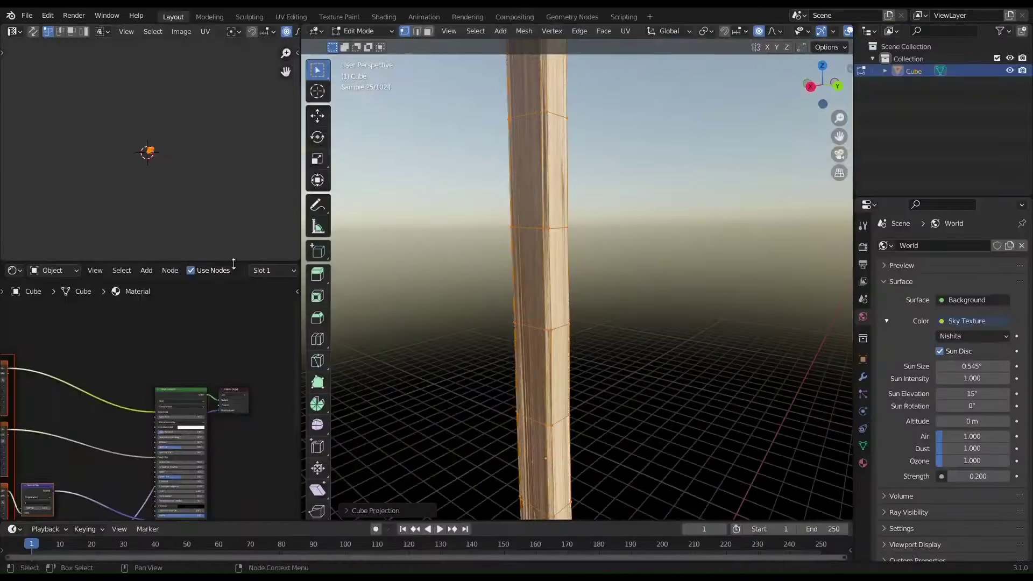
key(s)
key(y)
key(s)
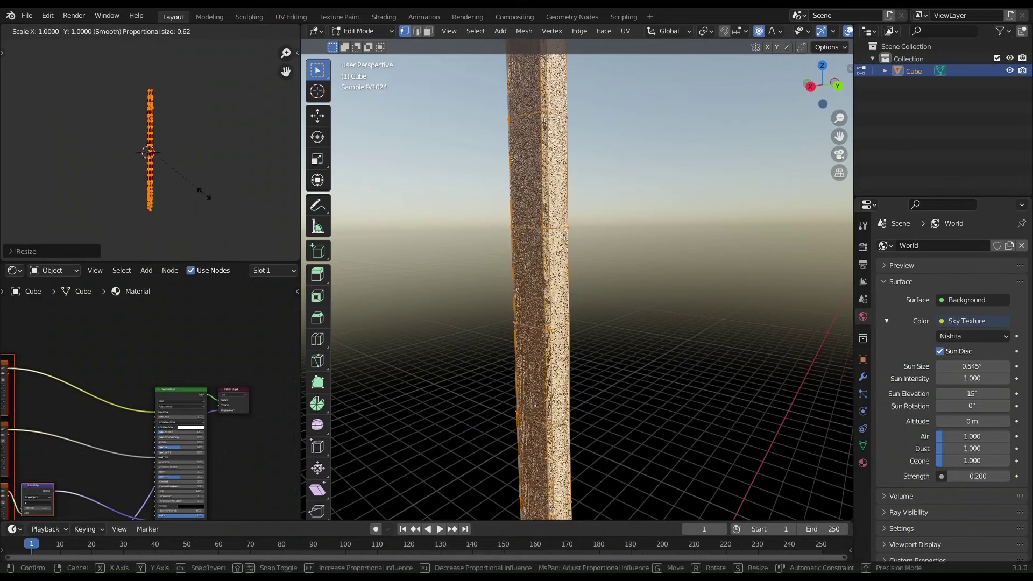
key(s)
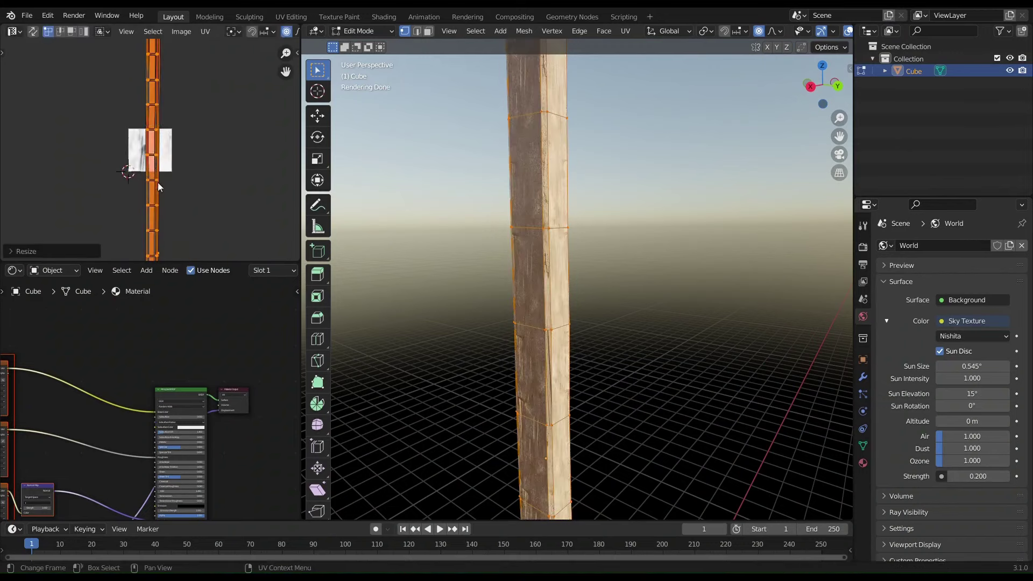
Check the post from the left side, then return to Object Mode in a full-window perspective view
middle_drag(538, 301, 576, 312)
key(grave)
click(526, 307)
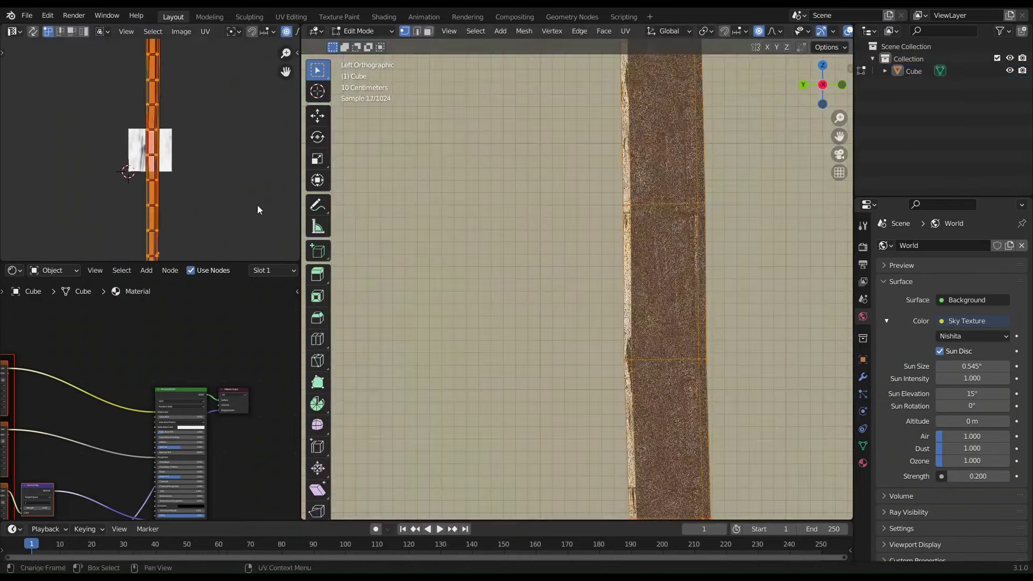
shift+middle_drag(662, 279, 489, 279)
key(Tab)
middle_drag(592, 269, 608, 295)
key(ctrl+space)
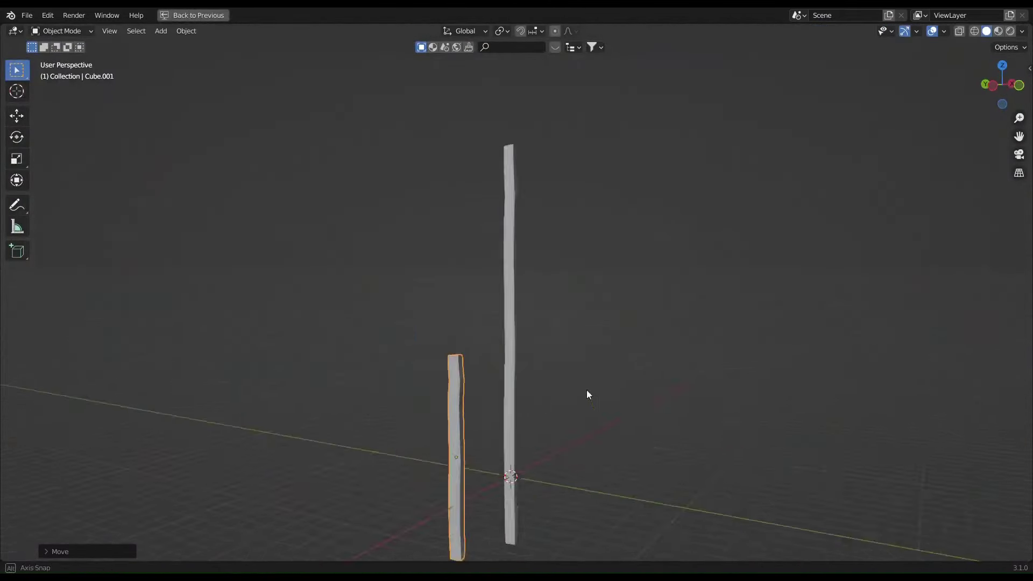
Scale and shift Cube.002's plank UVs so the planks fit its top
click(469, 198)
key(ctrl+space)
key(Tab)
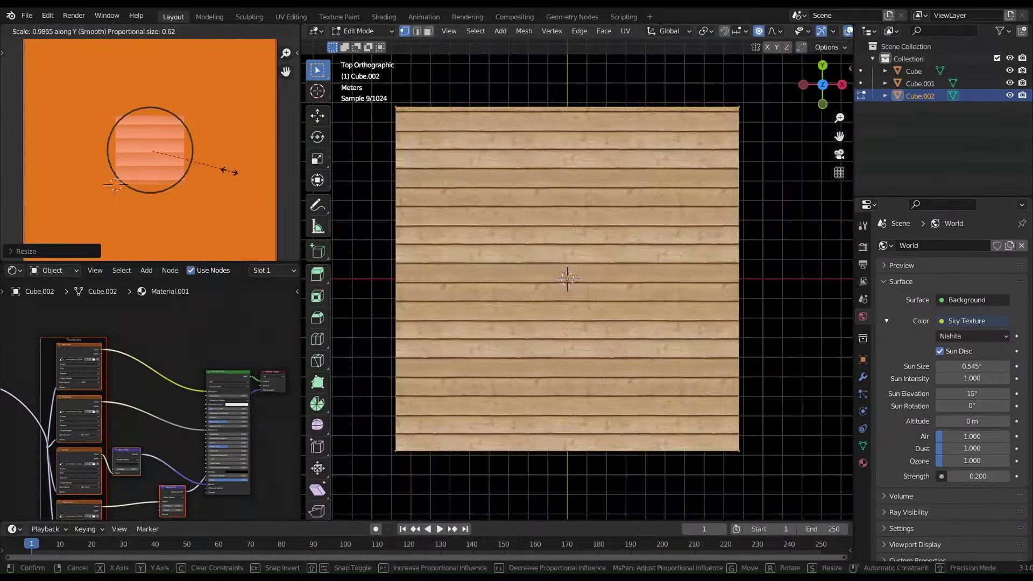
click(229, 171)
key(g)
key(Return)
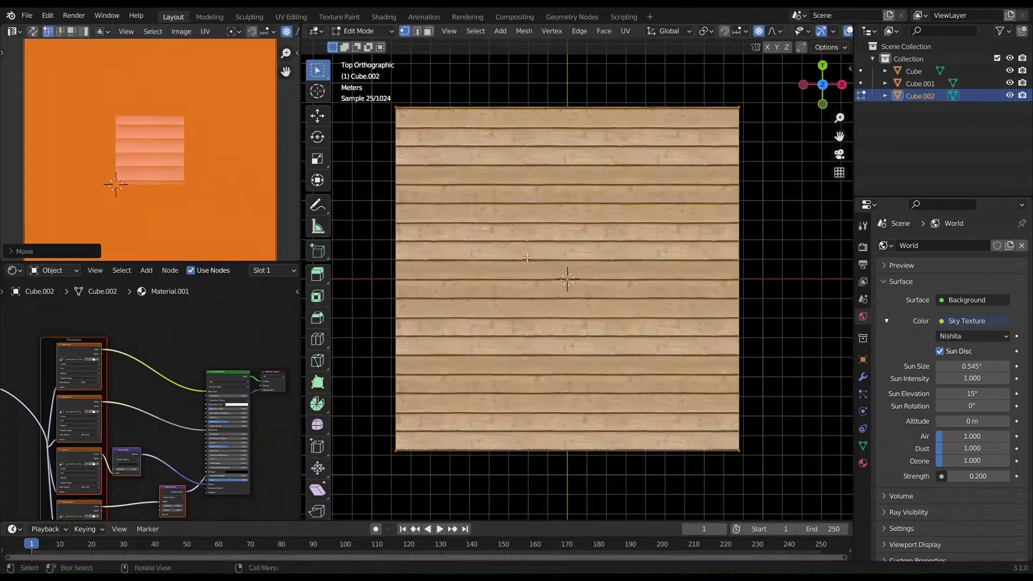
Scale the slab's side UVs into place and return to Object Mode
key(s)
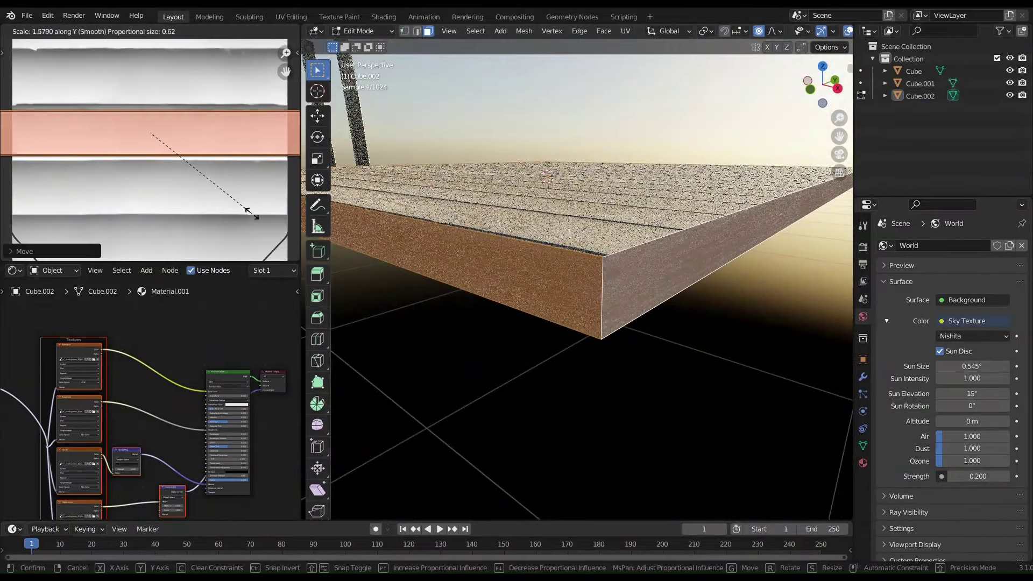
click(230, 185)
key(s)
click(226, 184)
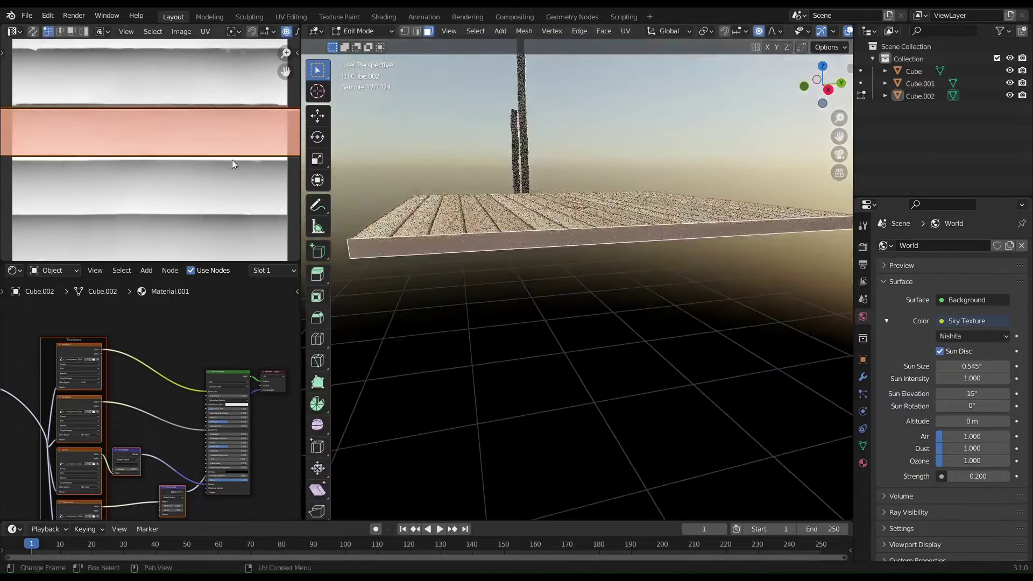
key(Tab)
middle_drag(576, 300, 511, 312)
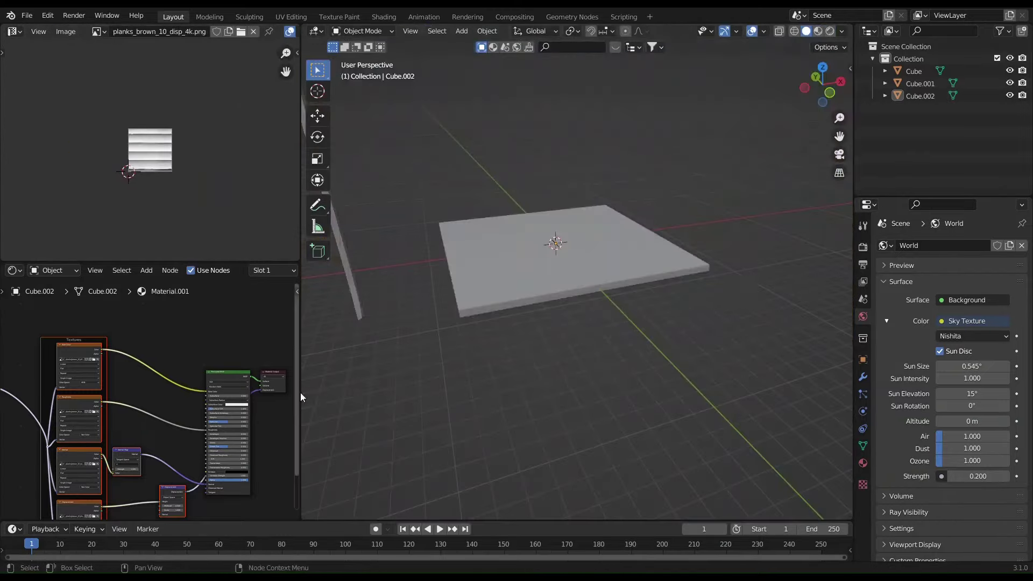
Widen the 3D view across the window and place a duplicated post
drag(300, 397, 18, 397)
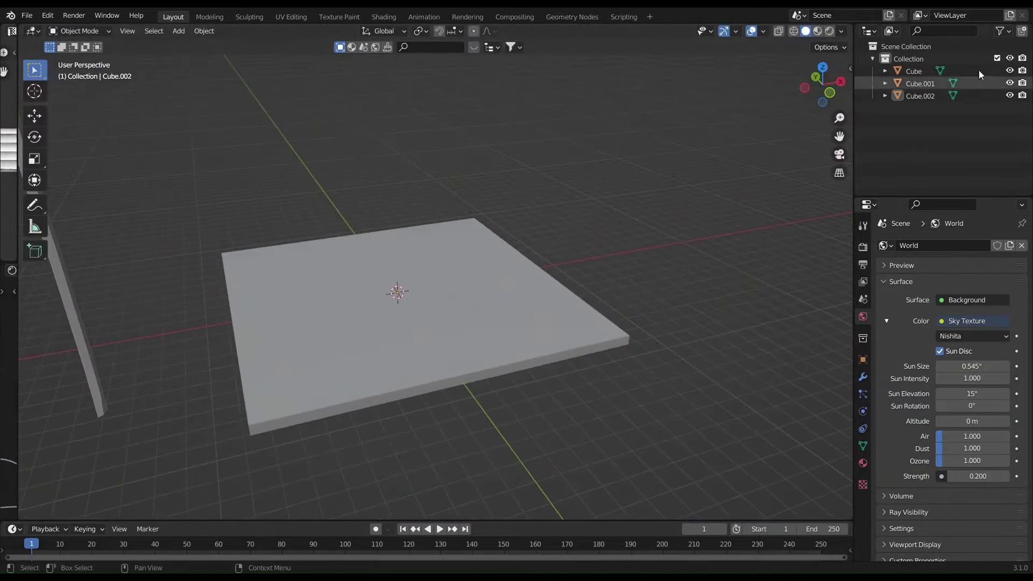
middle_drag(538, 269, 323, 342)
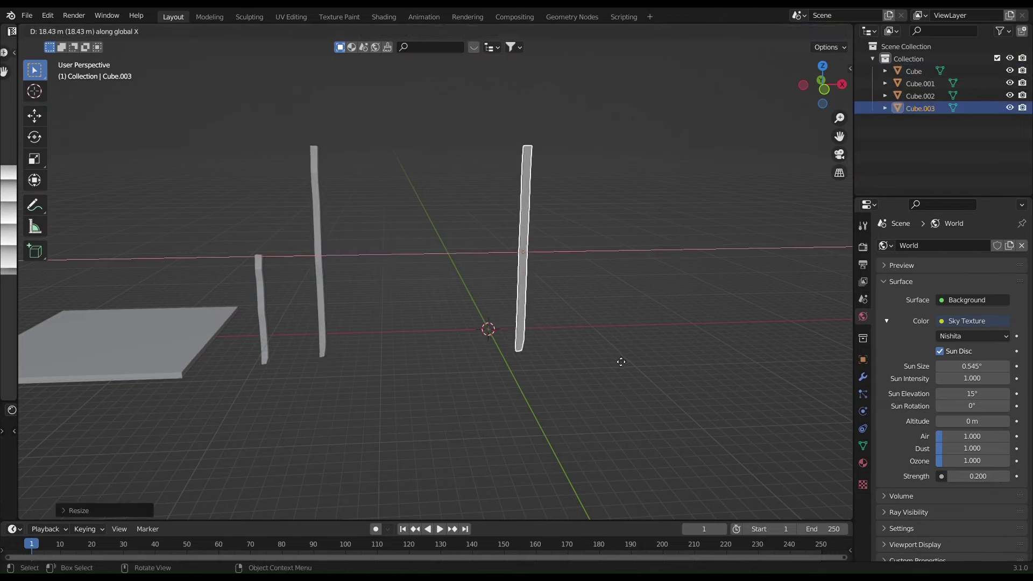
click(583, 273)
key(shift+d)
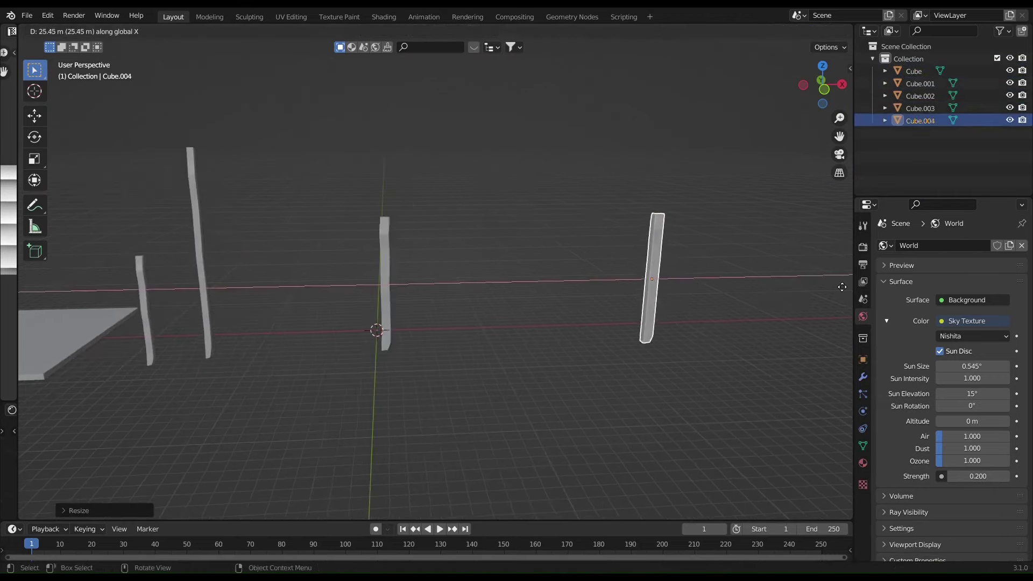
click(134, 334)
Duplicate the floor slab and move the copy to the centre in top view
key(shift+d)
key(g)
key(KP_7)
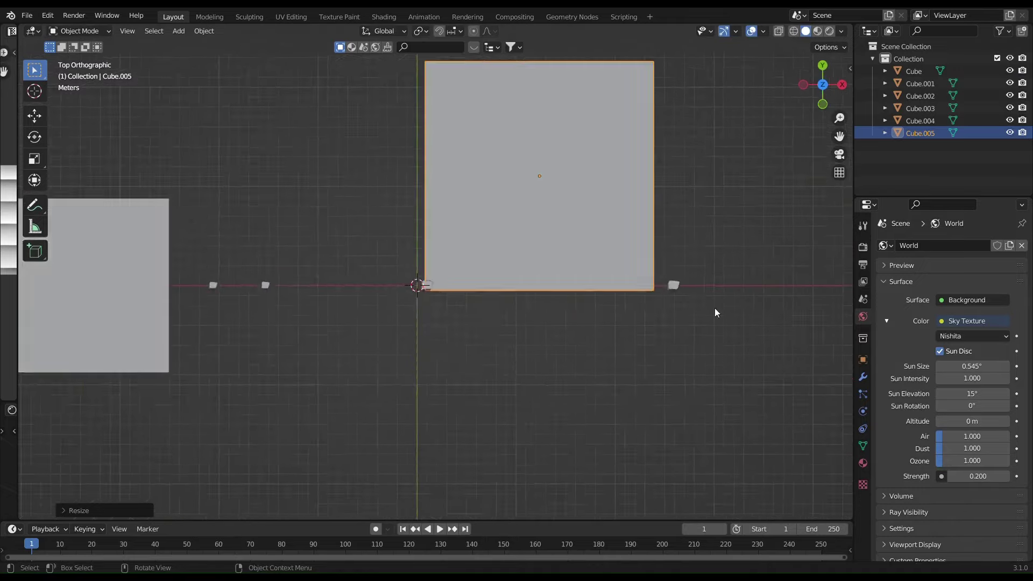
click(718, 297)
click(226, 293)
Move the selected posts along Y so they stand at the slab corners
middle_drag(226, 293, 270, 376)
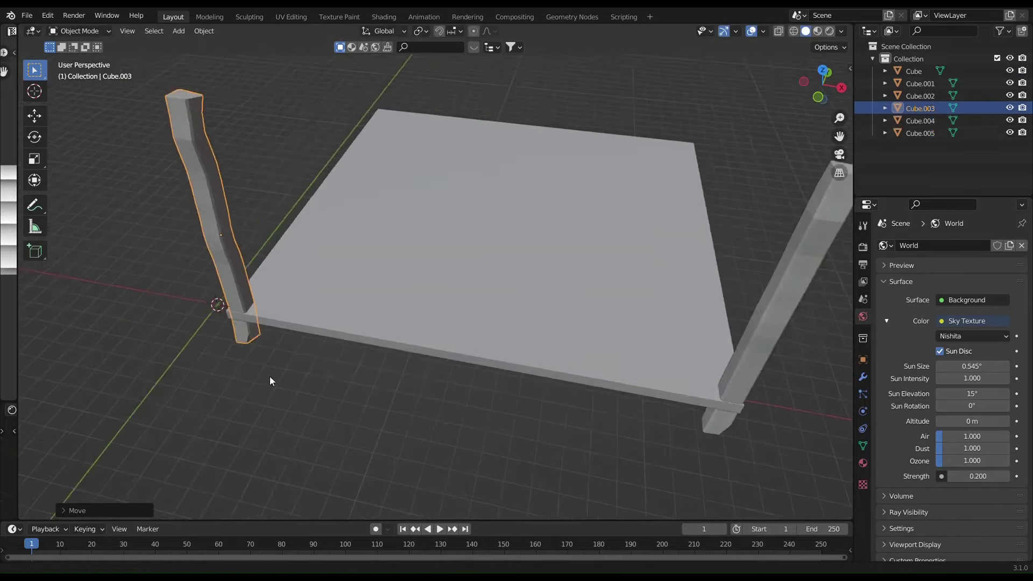
shift+click(760, 323)
middle_drag(538, 323, 671, 239)
key(g)
key(y)
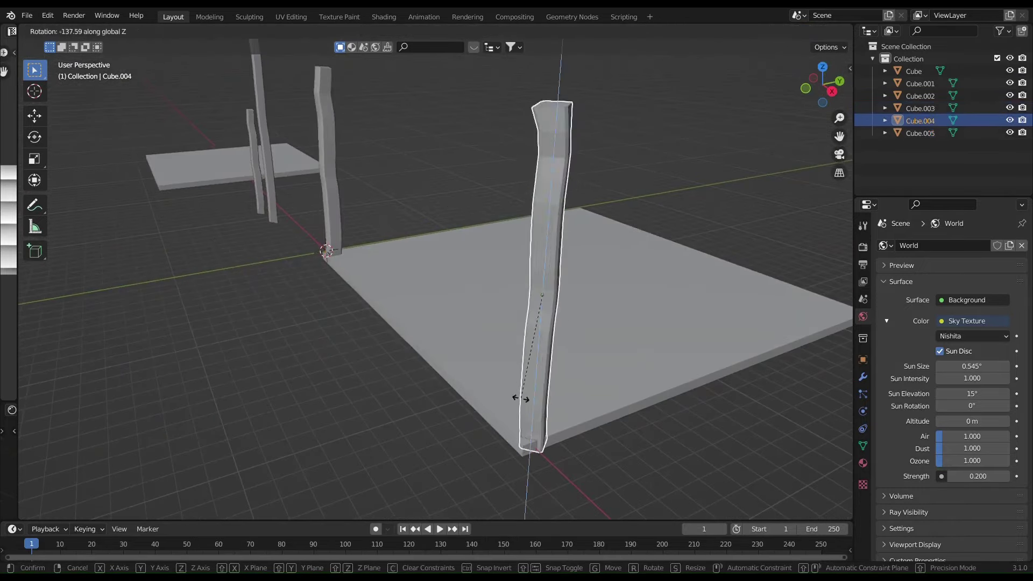
click(602, 459)
middle_drag(602, 458, 286, 332)
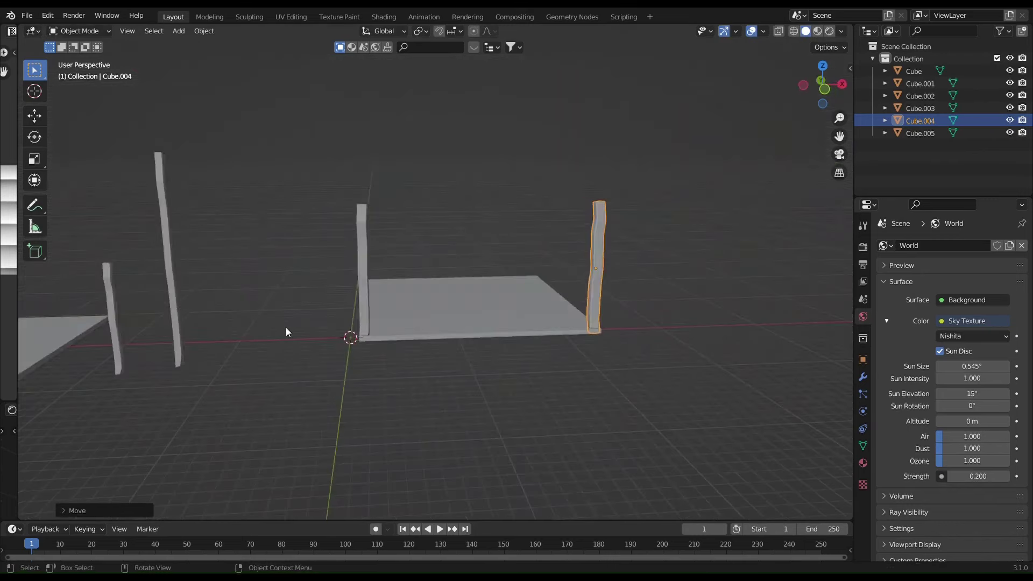
click(137, 269)
click(521, 283)
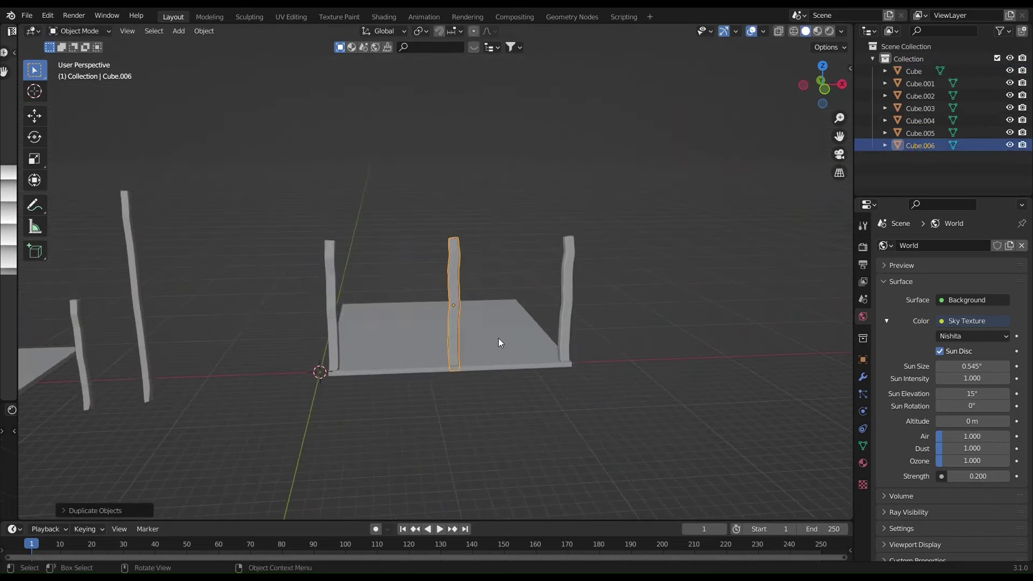
Duplicate the floor slab, rotate it upright around X, and stretch its height along Z
click(498, 338)
middle_drag(498, 337, 432, 361)
key(shift+d)
key(r)
key(x)
key(s)
key(z)
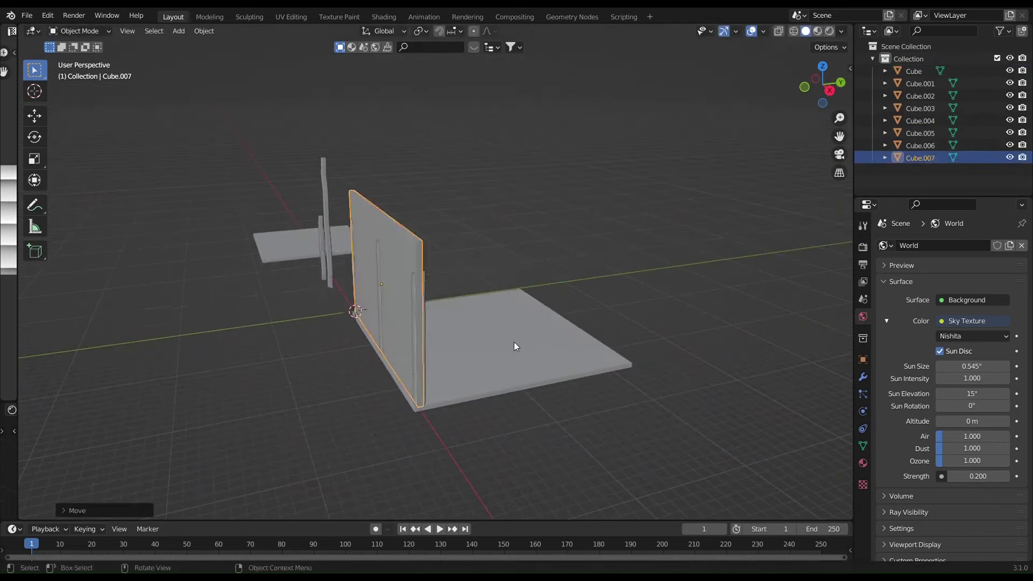
middle_drag(514, 342, 418, 316)
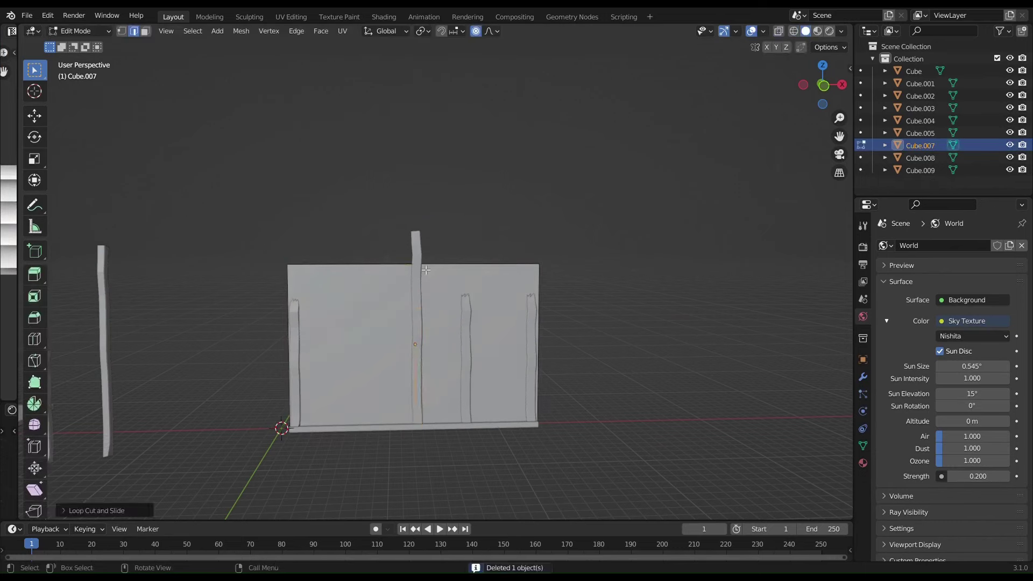
In X-ray view, slide a vertical wall edge to begin shaping the front gable
key(ctrl+z)
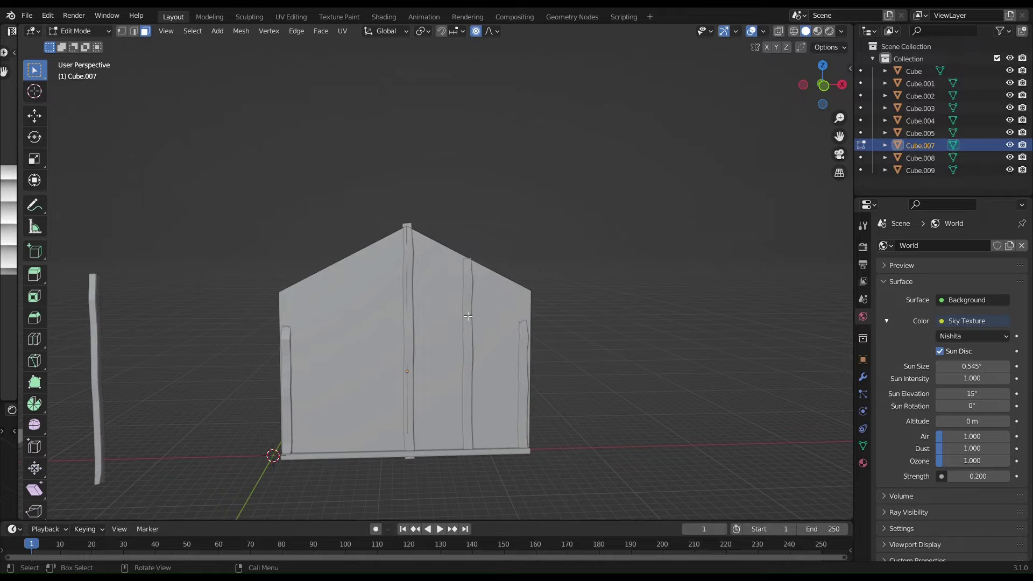
key(alt+z)
click(468, 317)
key(g)
key(g)
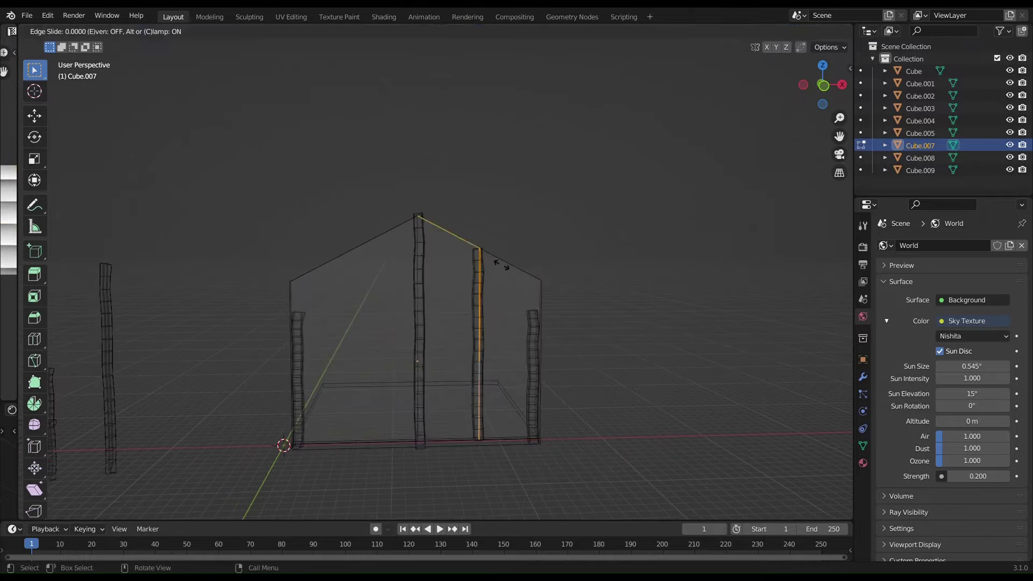
key(Tab)
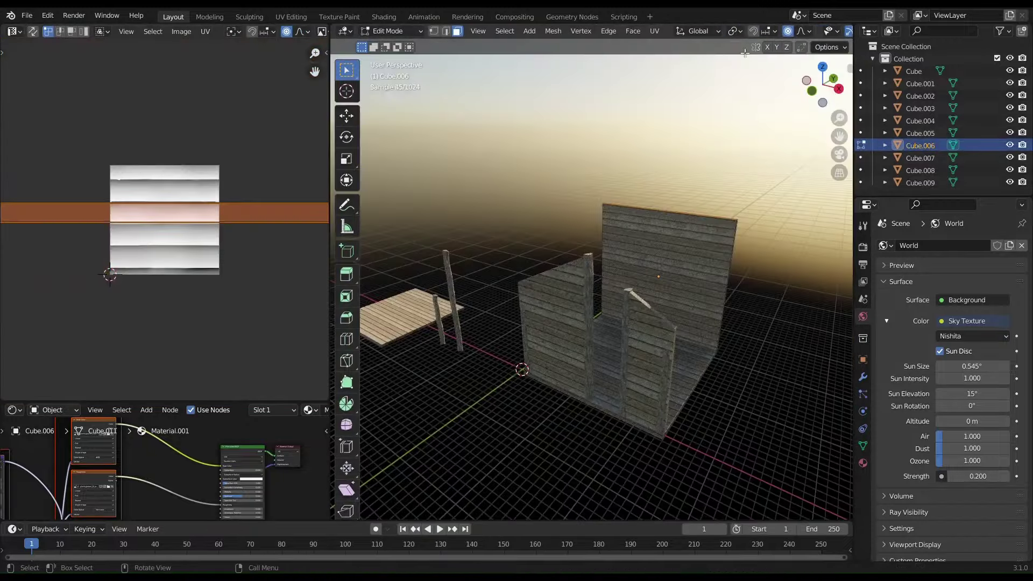
key(z)
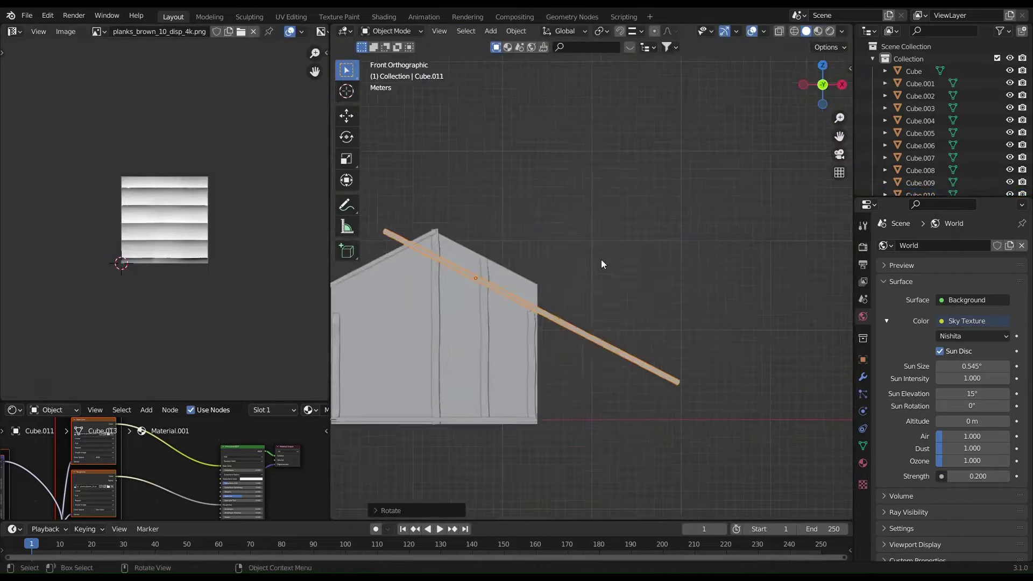
Orbit around the house, selecting the corner posts and then the roof slab
key(Tab)
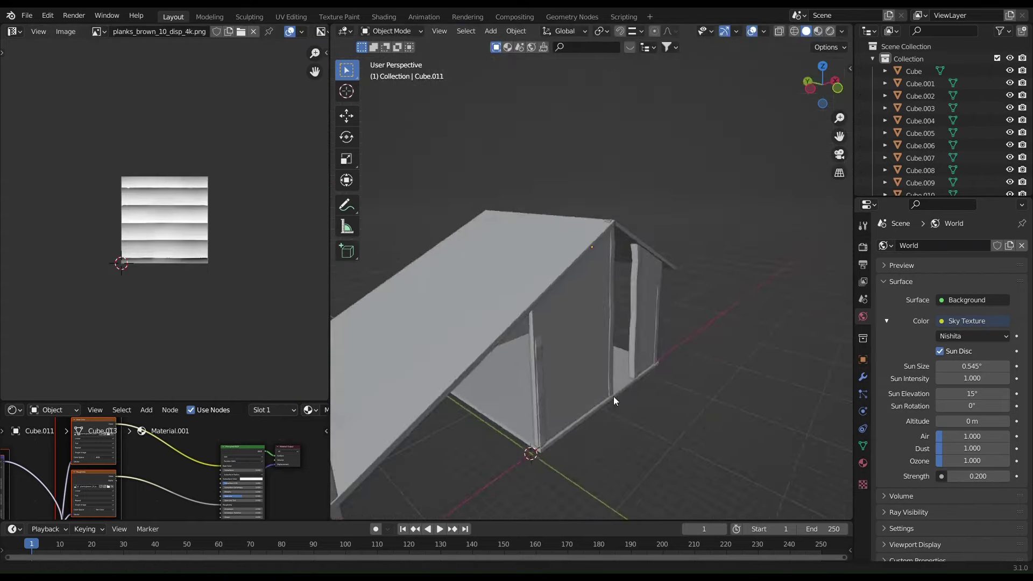
middle_drag(614, 396, 503, 322)
shift+click(721, 280)
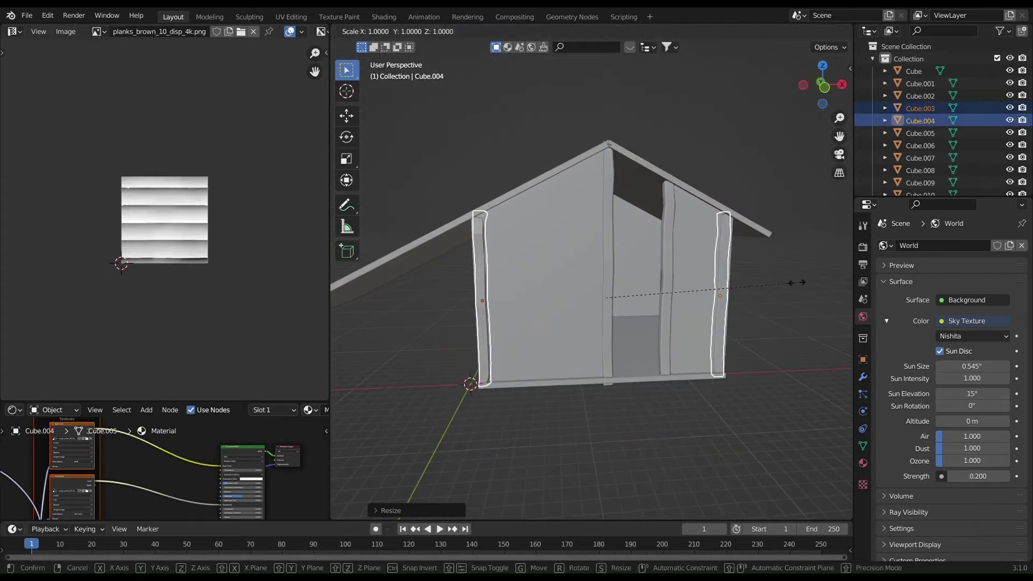
key(Escape)
mouse_move(708, 129)
middle_down()
mouse_move(590, 280)
mouse_move(486, 302)
mouse_move(595, 310)
mouse_move(621, 340)
middle_up()
click(845, 400)
middle_drag(845, 401, 640, 236)
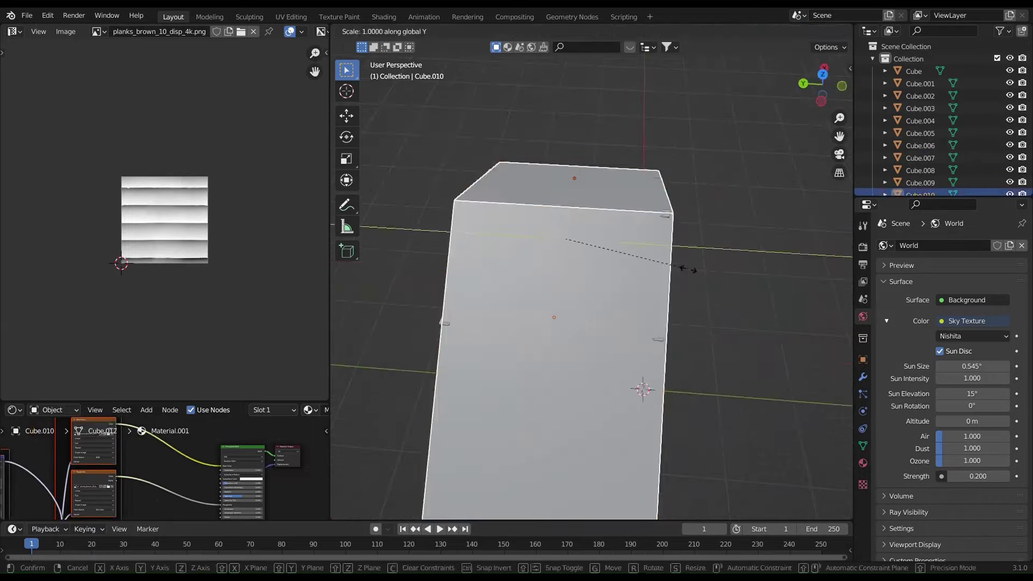
middle_drag(663, 173, 584, 333)
Enlarge the middle wall panel's UV layout, checking it from the front in material preview
click(584, 333)
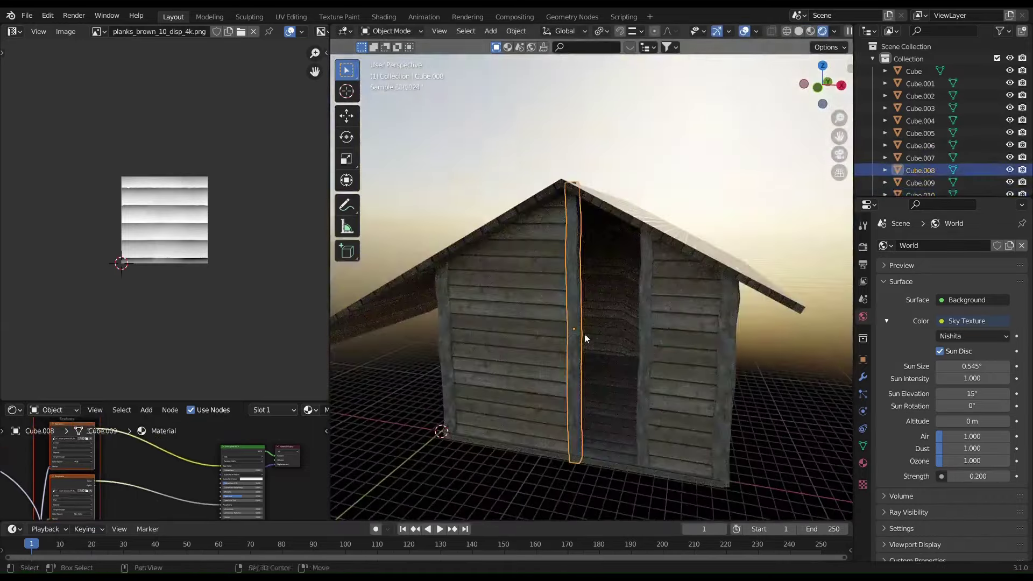
key(Tab)
key(s)
click(240, 258)
key(KP_1)
key(z)
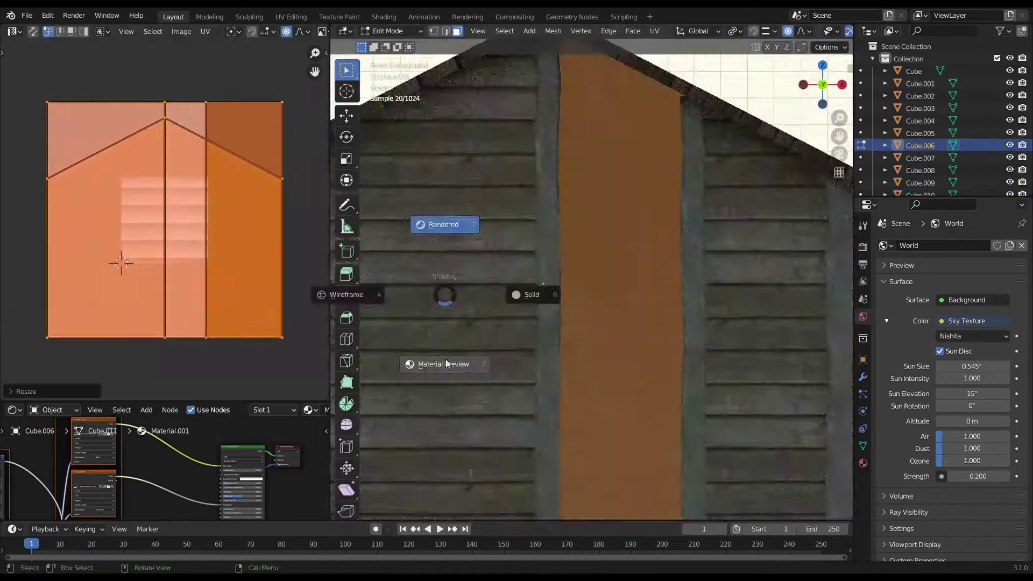
click(445, 359)
scroll(543, 284, up, 5)
key(s)
click(211, 253)
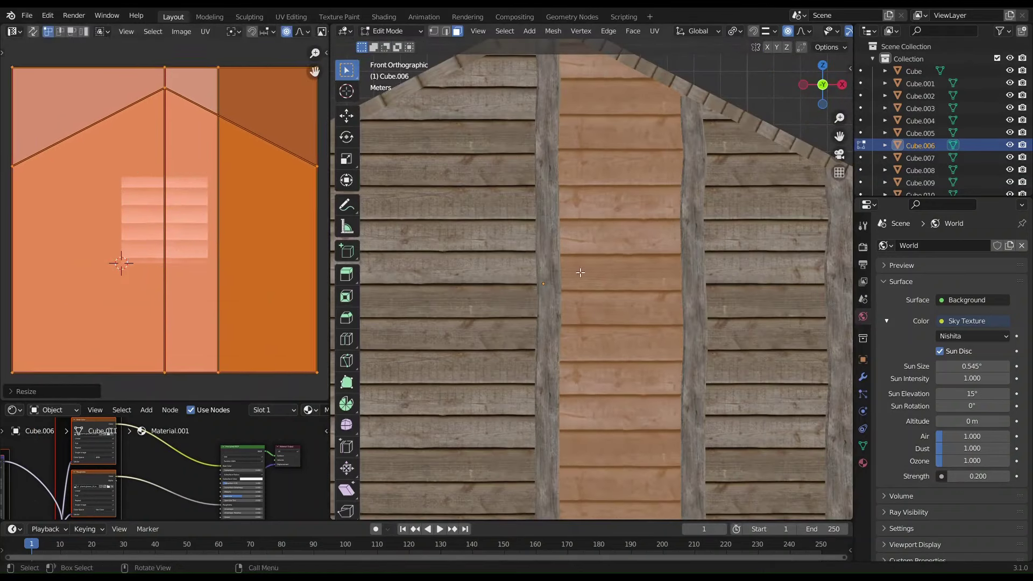
key(Tab)
scroll(591, 280, down, 5)
Move, rotate on Y and lengthen the angled beam so it runs along the gable edge
mouse_move(592, 279)
middle_down()
mouse_move(638, 302)
mouse_move(603, 256)
middle_up()
click(604, 260)
key(KP_1)
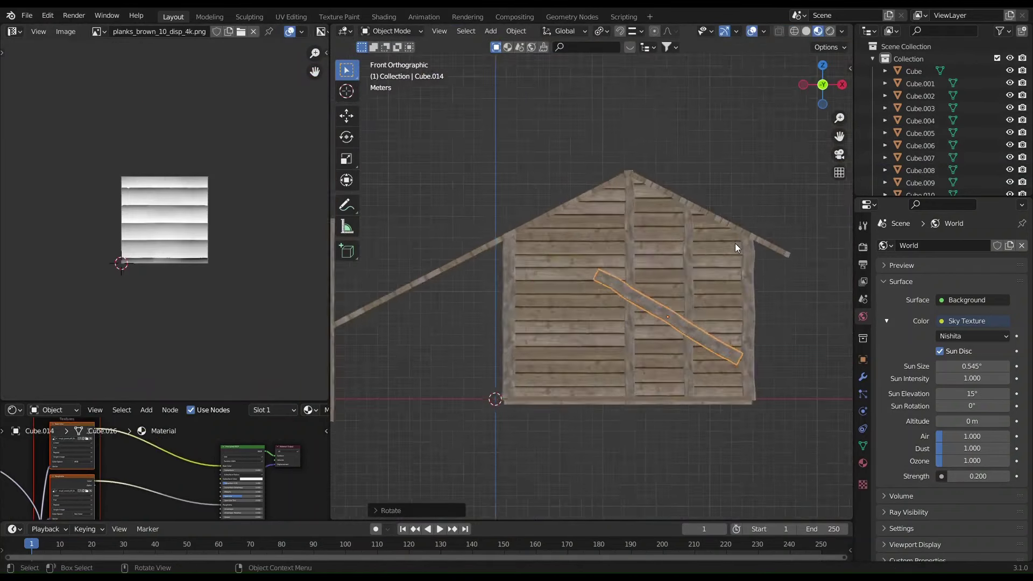
scroll(734, 243, up, 3)
key(g)
key(r)
key(y)
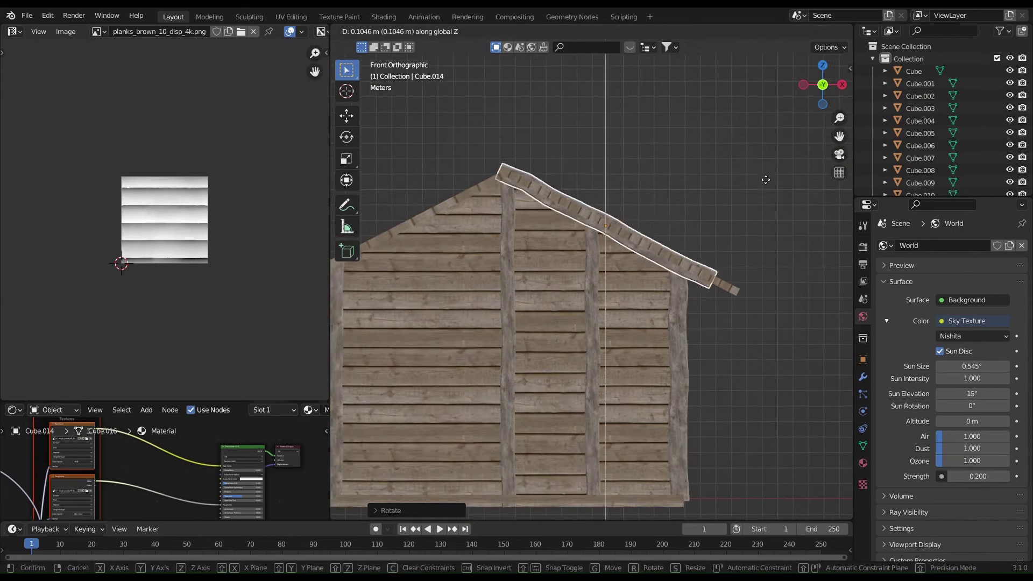
click(765, 188)
key(s)
key(z)
key(z)
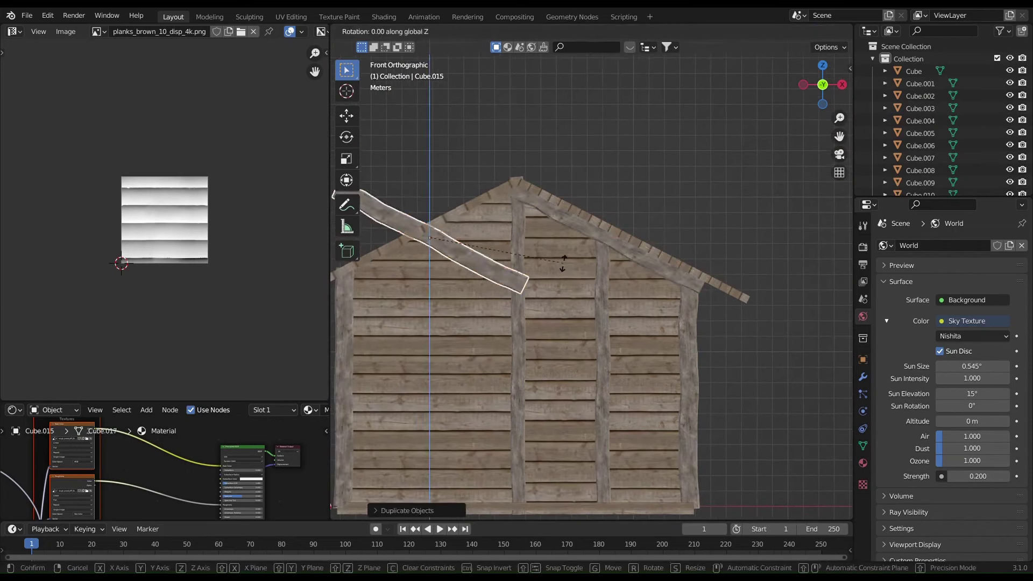
click(563, 263)
scroll(588, 195, up, 4)
key(Tab)
key(Tab)
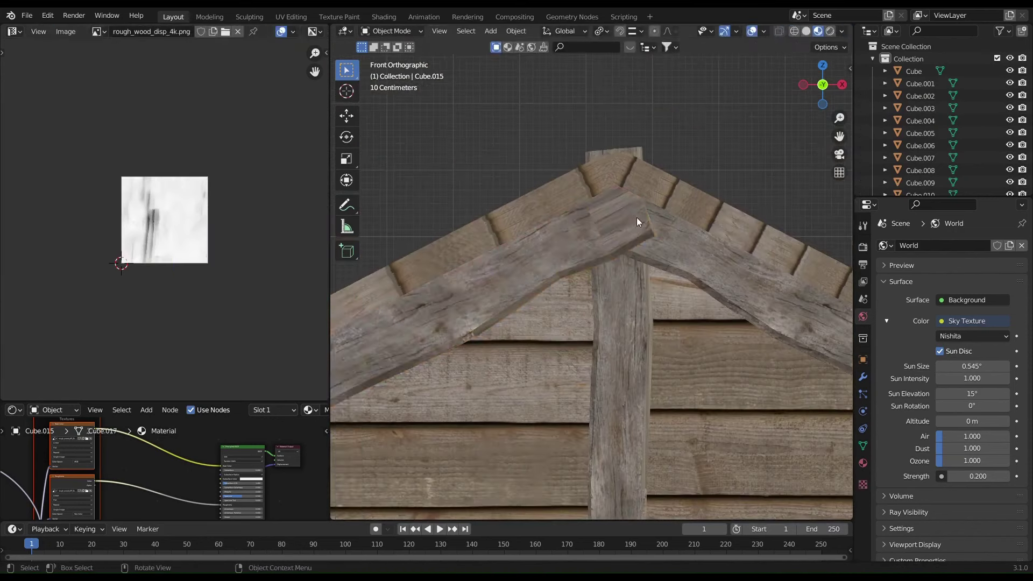
scroll(509, 307, down, 4)
Duplicate a front-wall post and rotate the copy 90° on Y into a horizontal beam
middle_drag(509, 307, 489, 238)
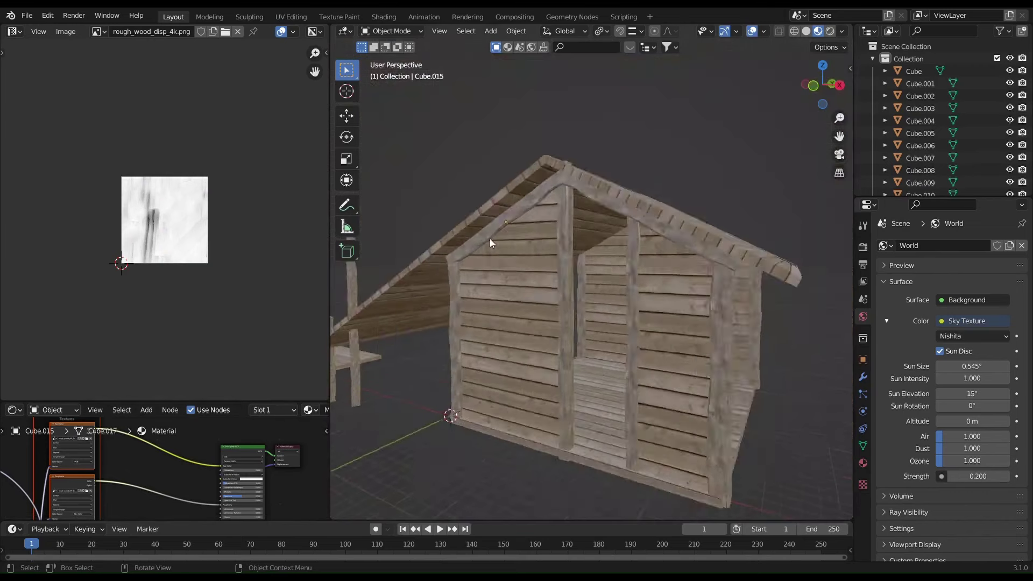
click(693, 355)
key(shift+d)
key(r)
key(y)
key(9)
key(0)
key(Return)
Place the horizontal beam along the wall's base and add a copy offset along X
key(KP_1)
key(ctrl+space)
key(g)
key(z)
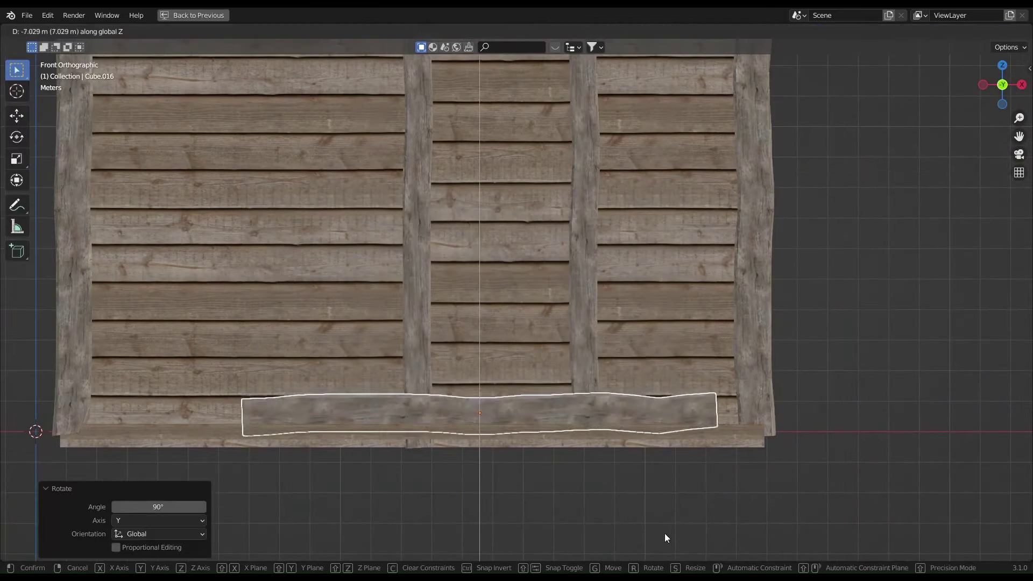
click(664, 534)
key(g)
key(x)
key(Return)
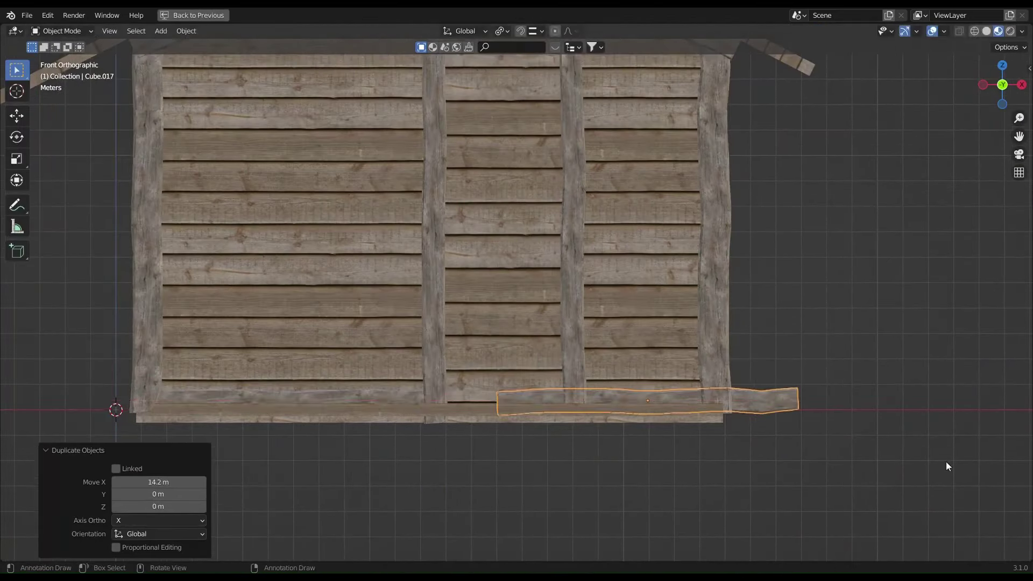
scroll(946, 465, up, 2)
middle_drag(647, 292, 733, 377)
key(KP_1)
Duplicate the short base beam and slide the copy along X
key(shift+d)
key(x)
click(635, 407)
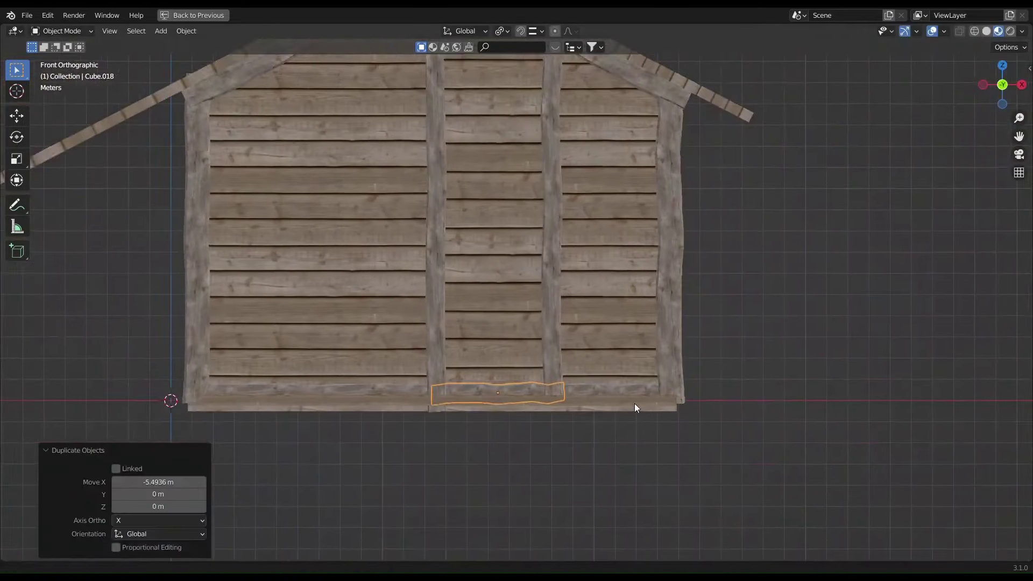
scroll(834, 250, down, 3)
Shift the front wall's middle planks along X to swing the door panel out, then enable X-ray
click(449, 265)
key(Tab)
scroll(741, 328, up, 3)
key(l)
key(g)
key(x)
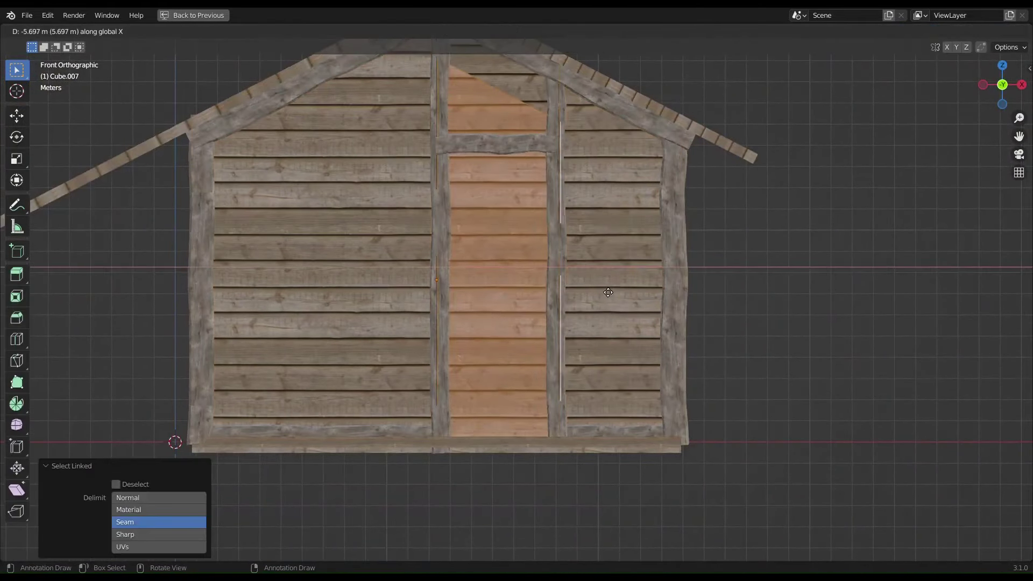
click(608, 292)
key(shift+z)
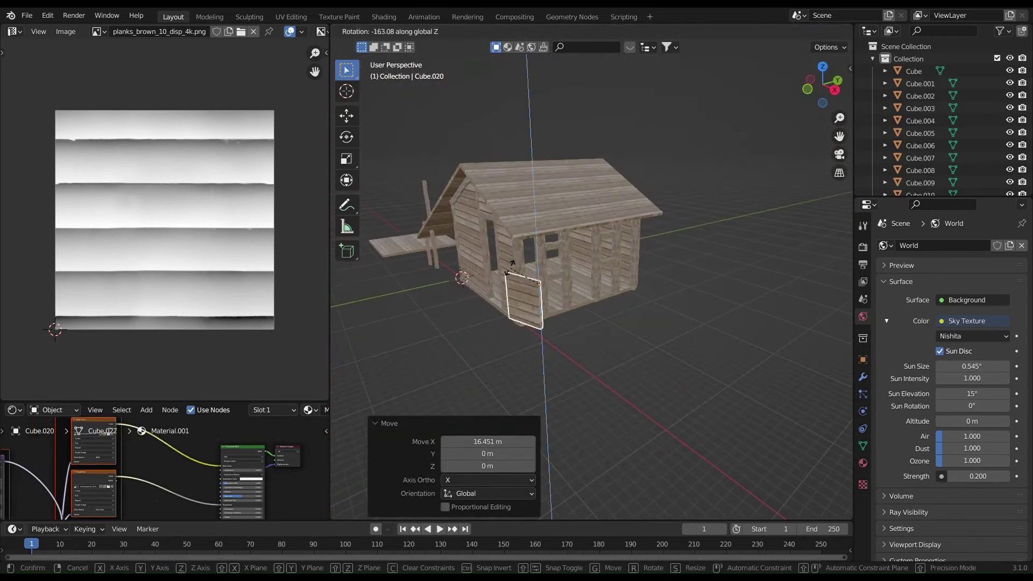
Rescale and shift the board's wood texture UV strip
key(Tab)
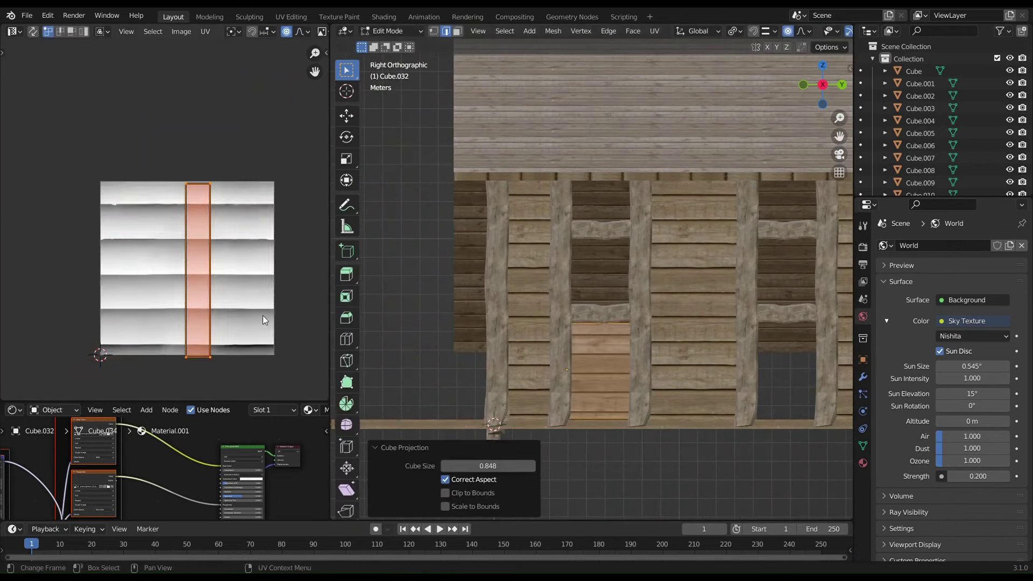
key(s)
scroll(162, 242, up, 3)
key(g)
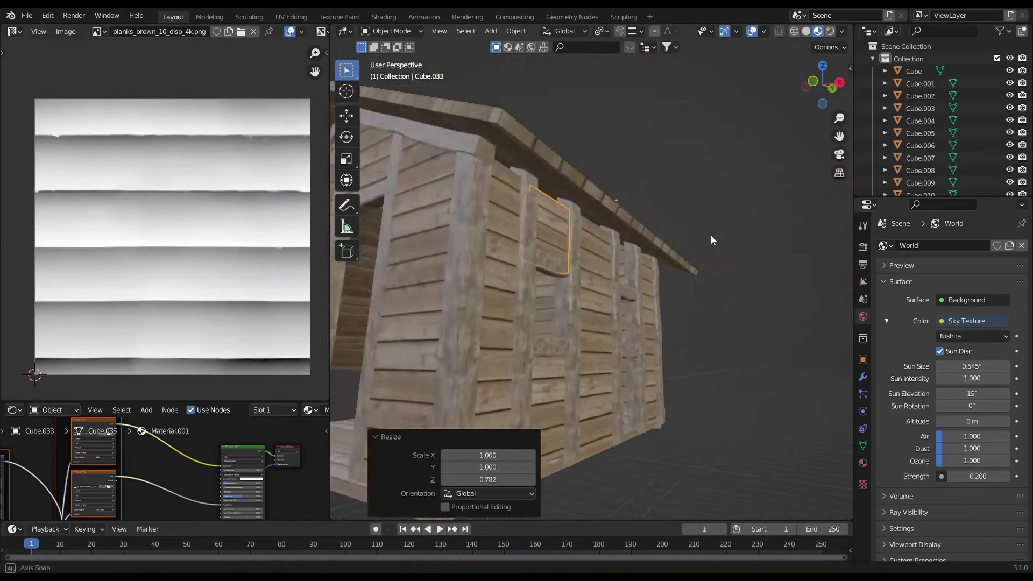
middle_drag(711, 240, 505, 341)
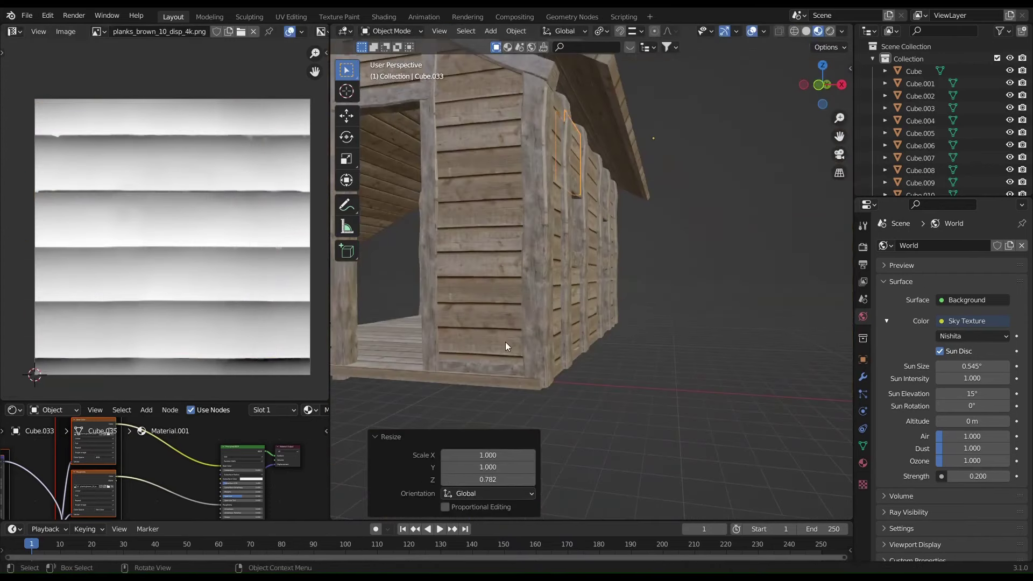
scroll(505, 341, down, 3)
Duplicate the board, rotate the copy 90° on X, and drop it to ground level
key(shift+d)
key(r)
key(x)
key(9)
key(0)
key(Return)
key(KP_3)
key(g)
click(672, 398)
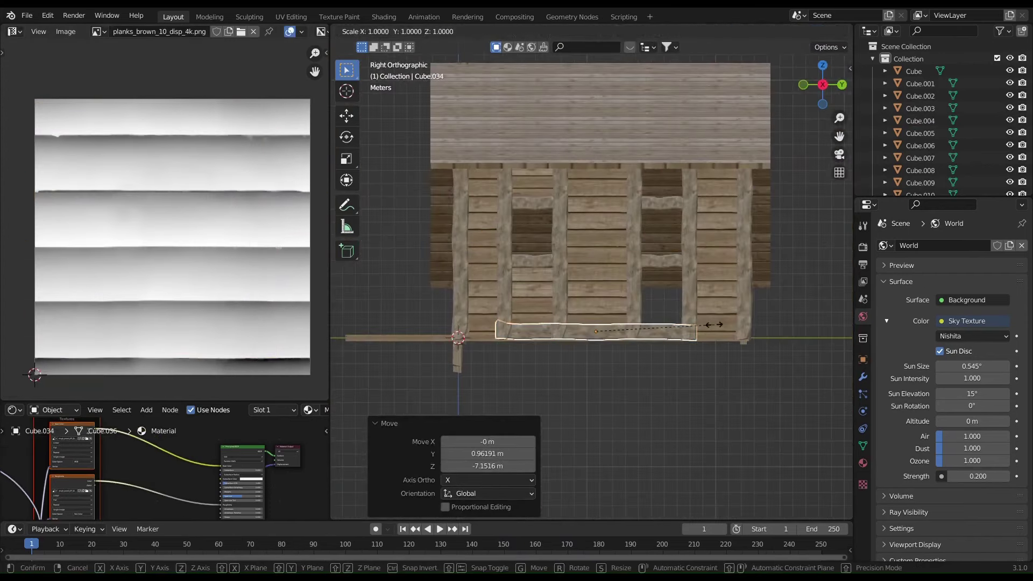
Slide the rotated board along X to sit at the side wall's base
middle_drag(777, 334, 696, 386)
key(g)
key(x)
click(624, 399)
scroll(595, 290, down, 4)
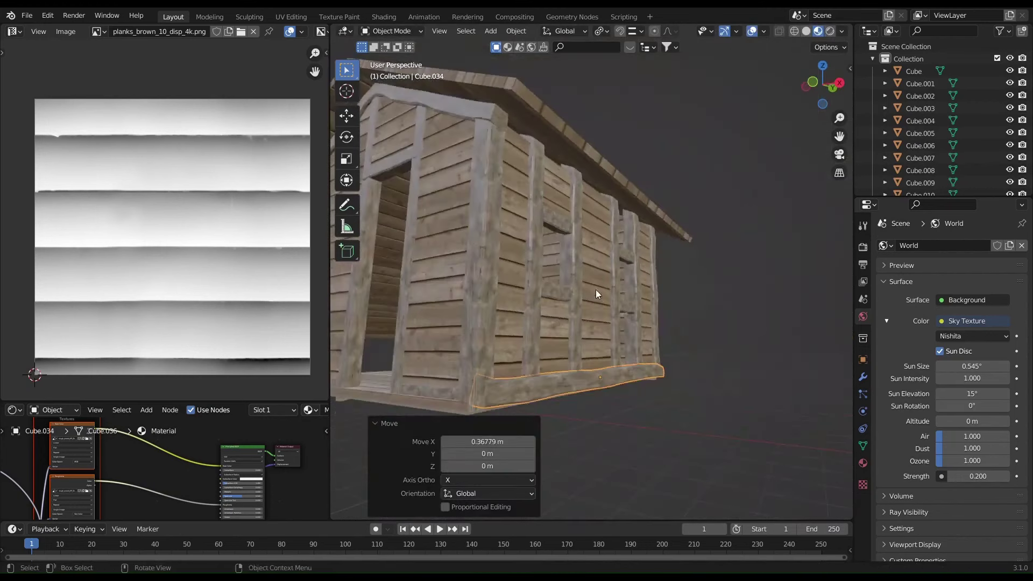
mouse_move(595, 289)
middle_down()
mouse_move(563, 175)
mouse_move(563, 224)
middle_up()
key(KP_3)
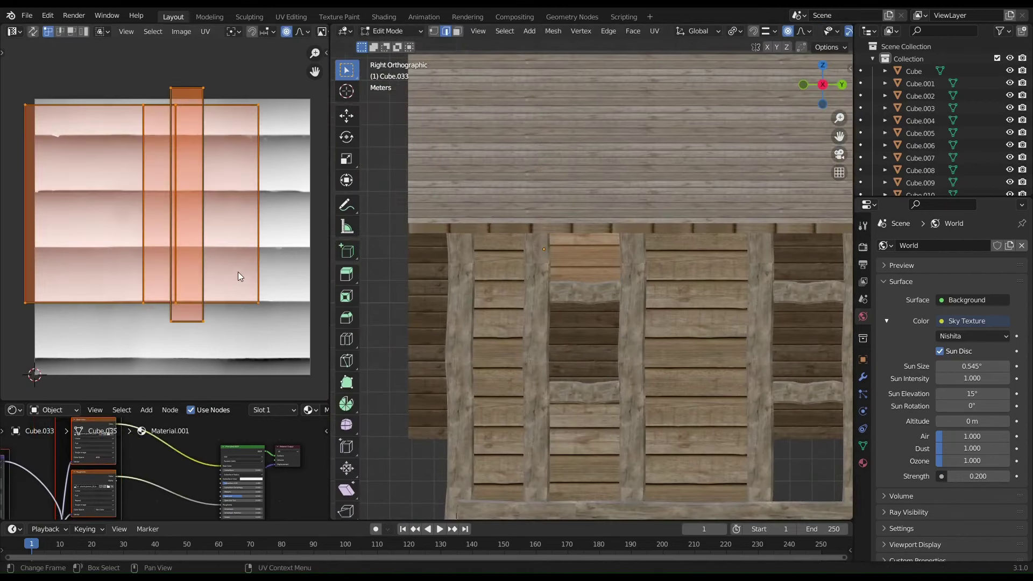
Duplicate both boards along Y and save the file as Viking House.blend
key(shift+d)
key(y)
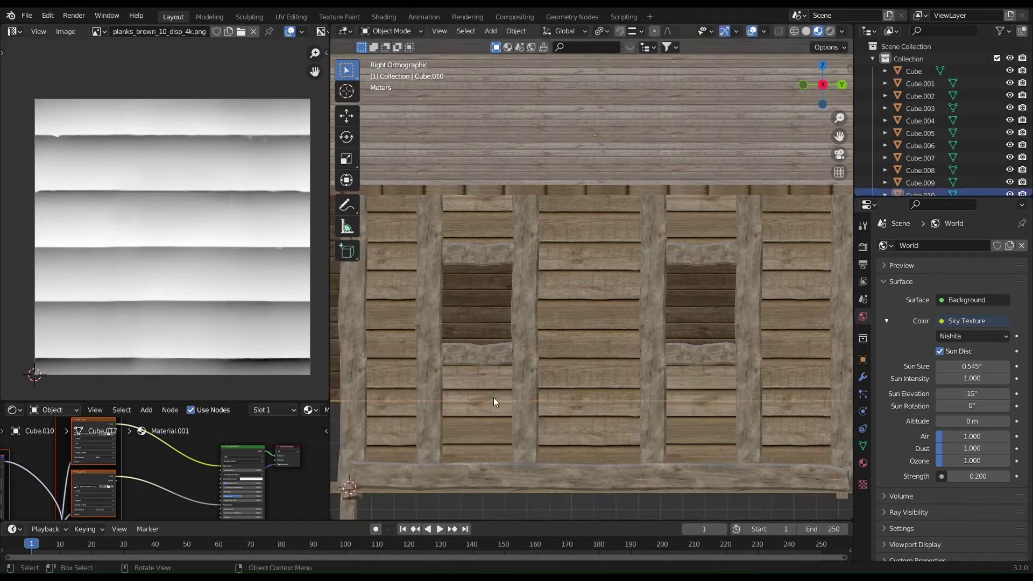
click(493, 397)
middle_drag(493, 397, 644, 395)
scroll(638, 279, up, 4)
key(ctrl+s)
Switch to material preview for a close look at the cabin wall
mouse_move(637, 278)
middle_down()
mouse_move(652, 330)
mouse_move(644, 315)
mouse_move(583, 352)
middle_up()
key(z)
click(673, 318)
scroll(644, 315, down, 5)
Scale a wall plank vertically and lower it along Z
key(KP_1)
key(s)
key(z)
click(584, 280)
key(g)
key(z)
click(691, 336)
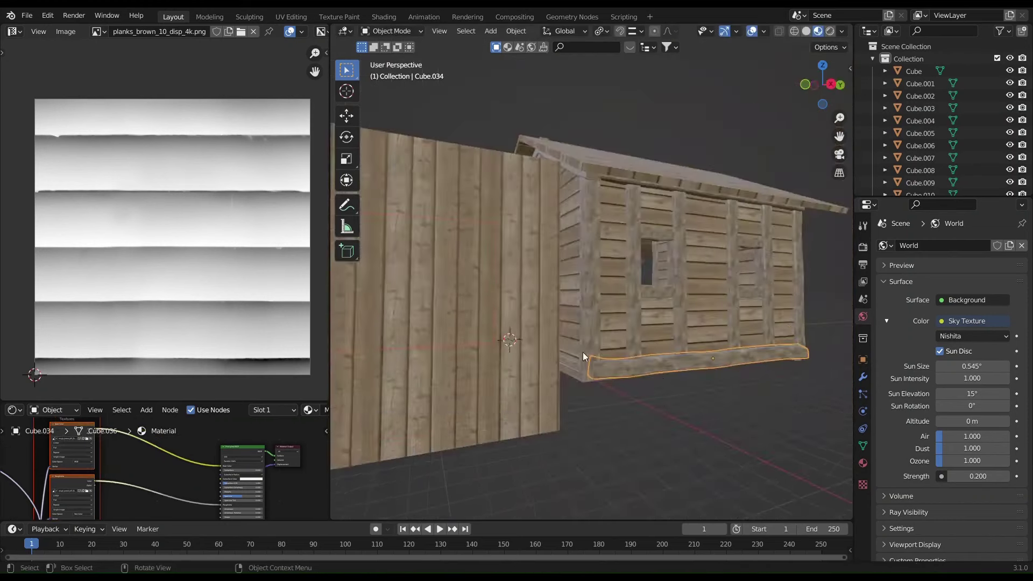
scroll(583, 352, up, 5)
scroll(699, 338, down, 5)
mouse_move(699, 339)
middle_down()
mouse_move(795, 340)
mouse_move(688, 308)
middle_up()
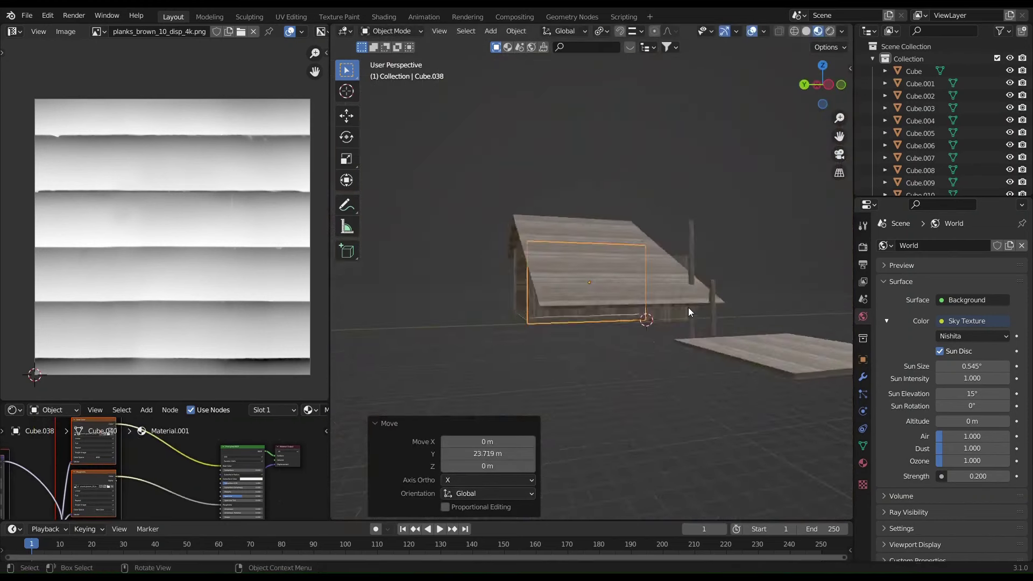
Copy the gable wall plank and slide the copy along the X axis
key(KP_1)
scroll(688, 308, up, 5)
middle_drag(786, 325, 692, 327)
scroll(693, 327, down, 4)
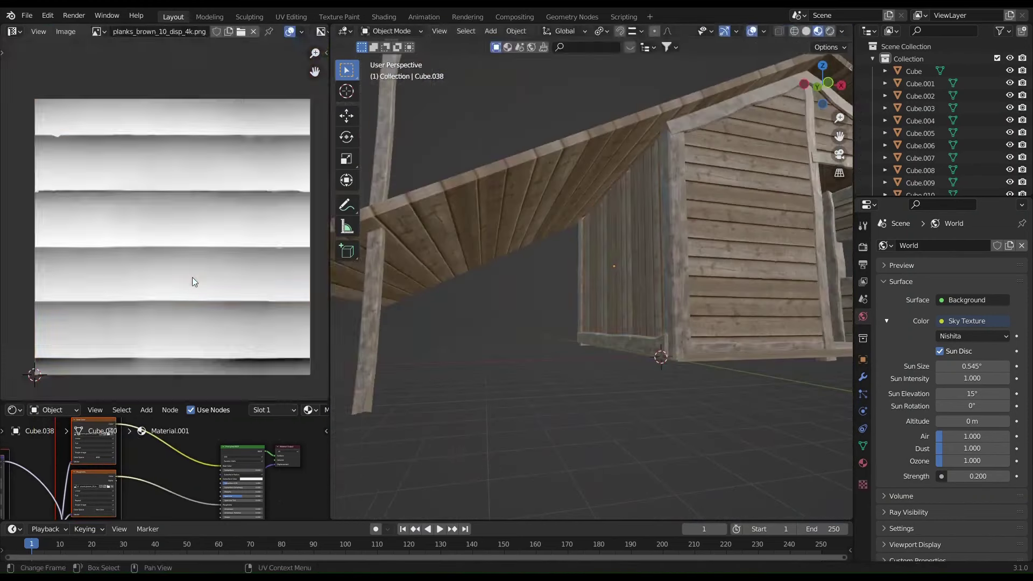
scroll(491, 339, up, 5)
click(629, 130)
scroll(629, 130, down, 5)
key(g)
key(x)
click(541, 228)
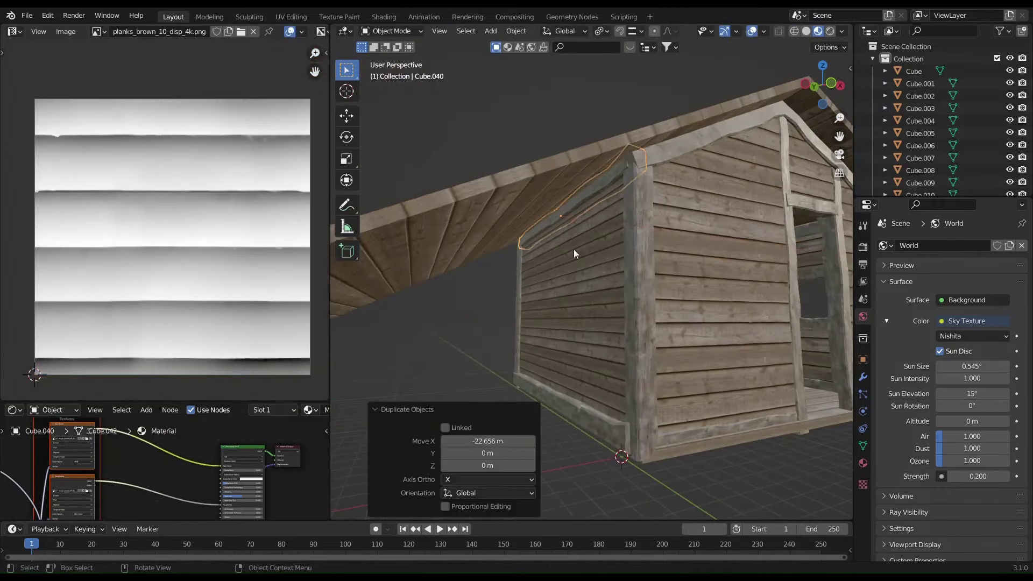
Check the cabin in rendered and material shading with the 3D view maximized
key(z)
mouse_move(646, 309)
middle_down()
mouse_move(616, 326)
mouse_move(615, 351)
middle_up()
key(z)
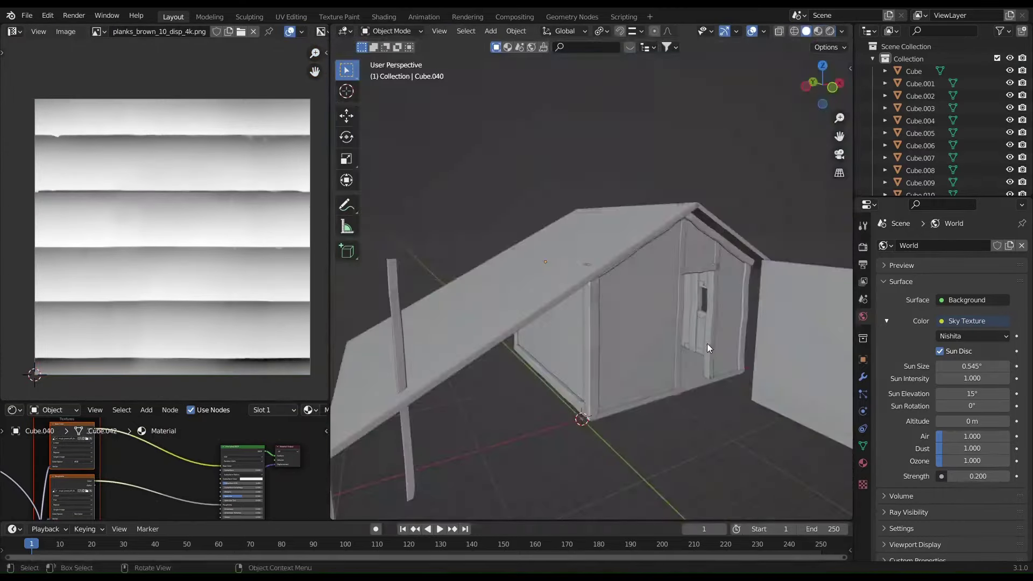
key(ctrl+alt+space)
key(z)
mouse_move(530, 231)
middle_down()
mouse_move(564, 252)
mouse_move(680, 202)
middle_up()
Duplicate the roof-edge plank and move it along Y onto the gable edge
key(shift+d)
key(y)
click(593, 243)
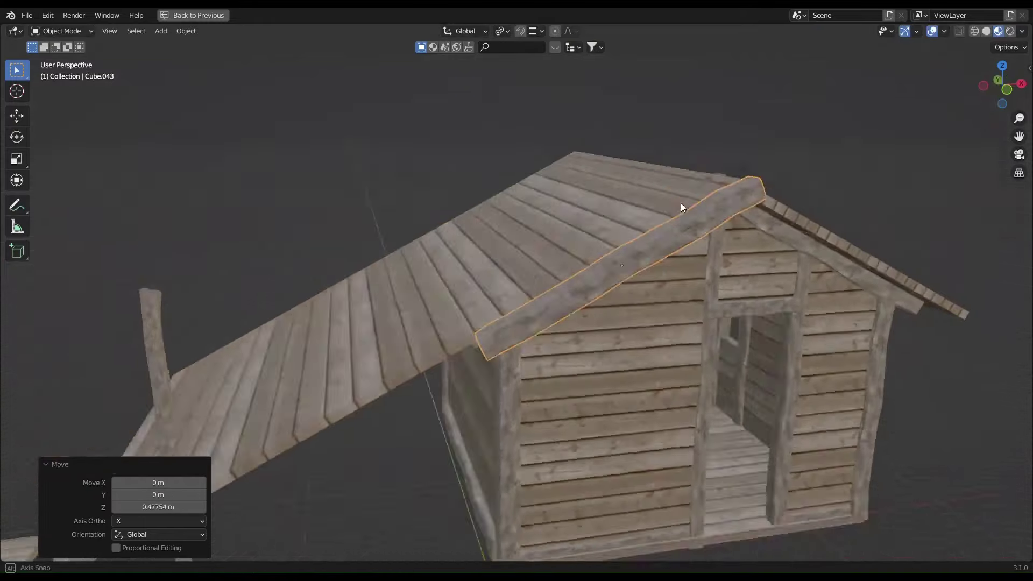
scroll(680, 202, up, 5)
key(g)
key(y)
click(745, 262)
scroll(744, 263, down, 4)
Copy the gable plank lower down the roof slope and raise the upper plank to the ridge
key(KP_1)
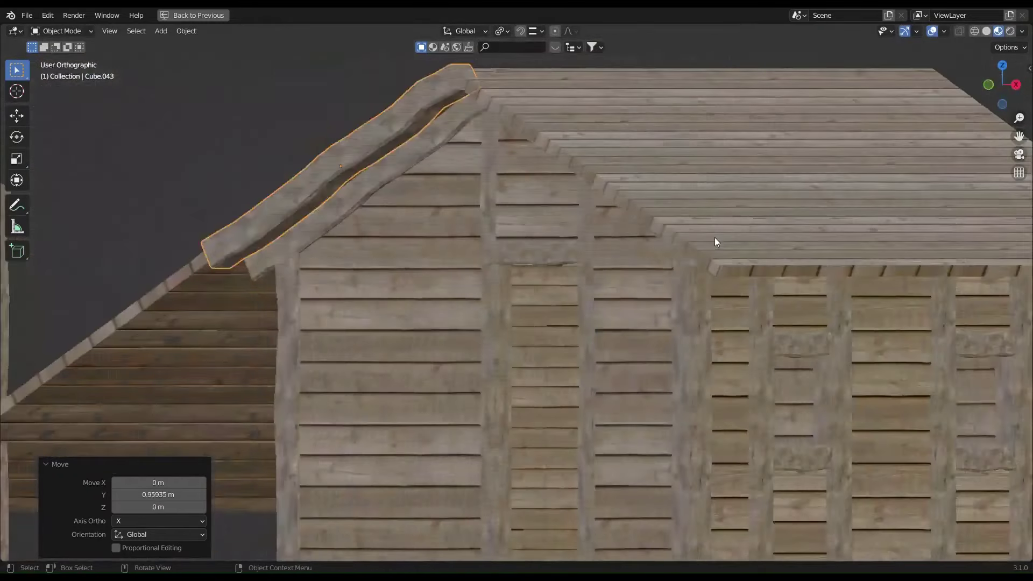
key(shift+d)
key(z)
key(z)
click(407, 323)
scroll(407, 326, down, 2)
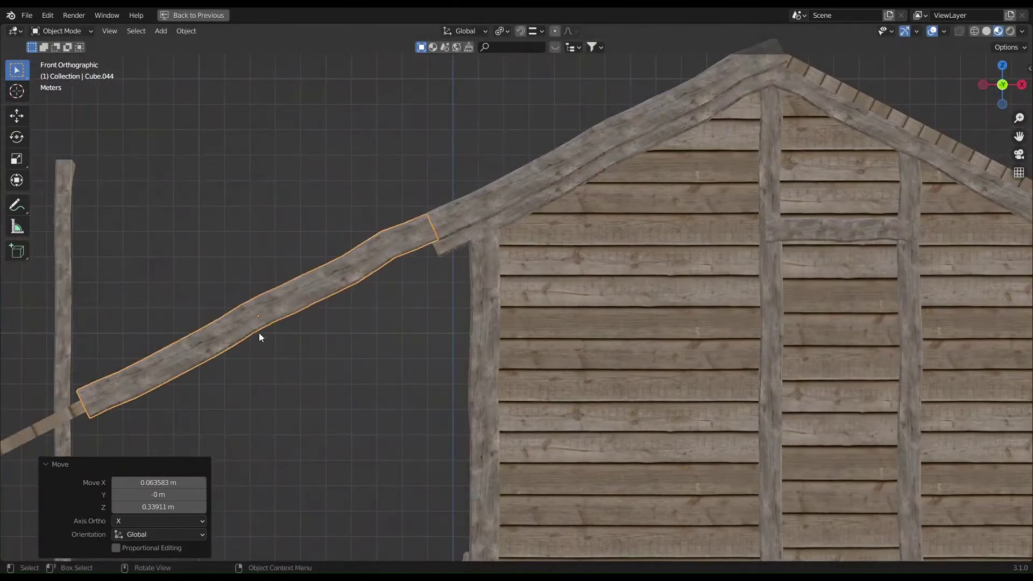
scroll(534, 251, down, 2)
click(670, 210)
key(g)
key(z)
key(z)
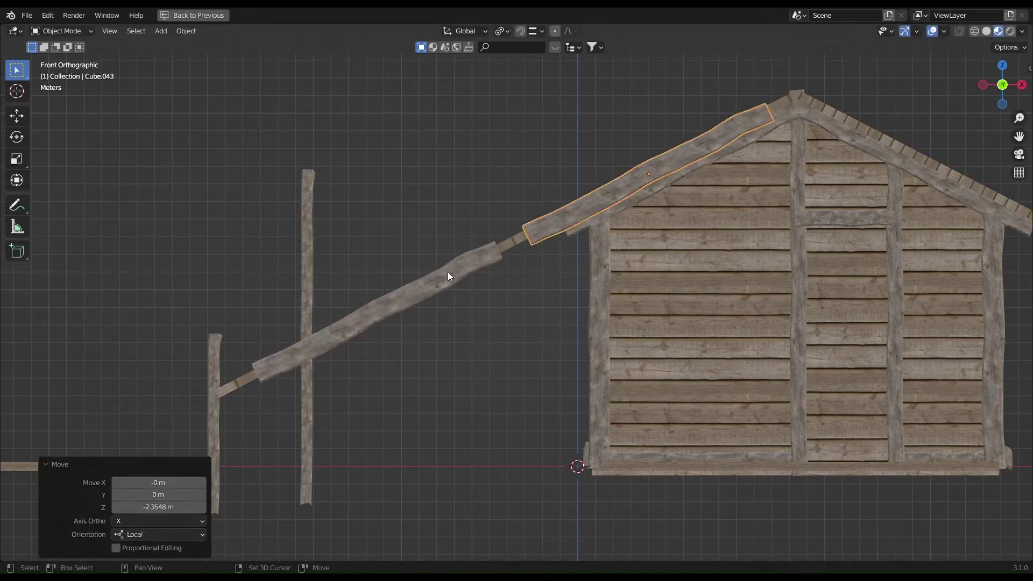
click(655, 202)
shift+middle_drag(655, 202, 509, 257)
scroll(510, 261, up, 3)
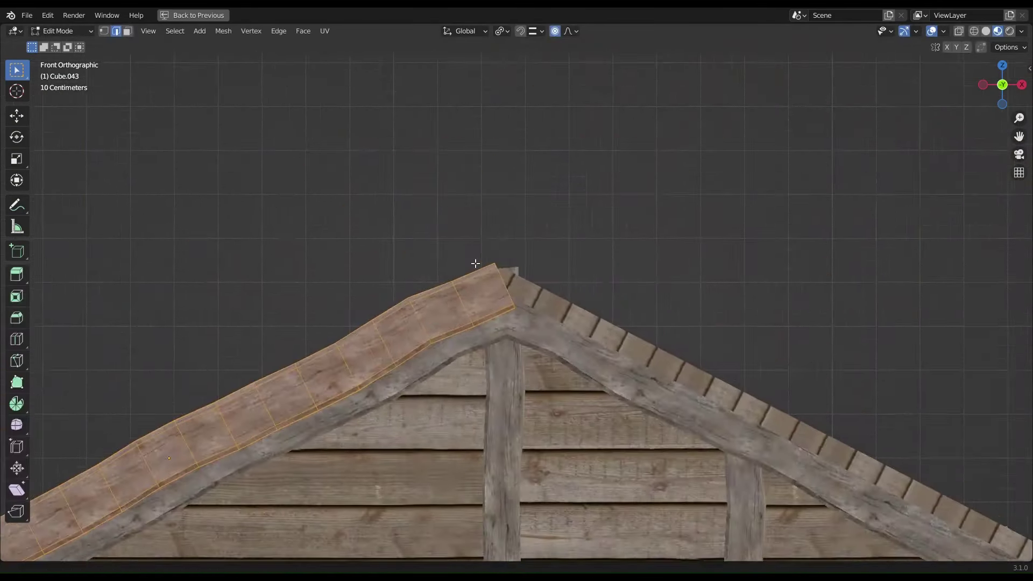
Bend the ridge plank's end with proportional editing and scale that end on Z
key(Tab)
key(alt+z)
key(g)
click(629, 375)
key(s)
key(z)
click(646, 350)
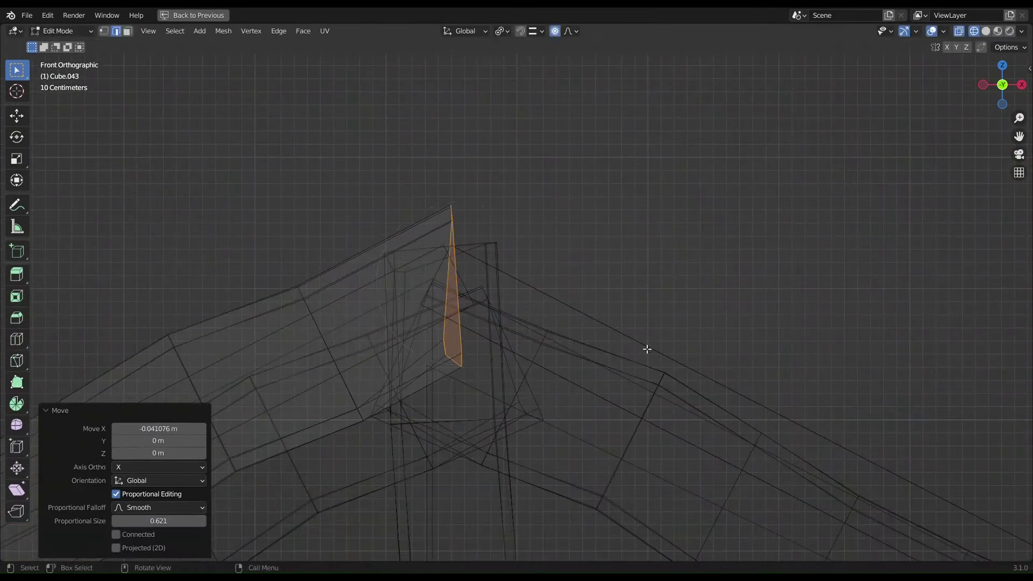
scroll(592, 134, down, 3)
key(ctrl+Tab)
key(alt+z)
scroll(421, 291, down, 2)
scroll(421, 291, up, 3)
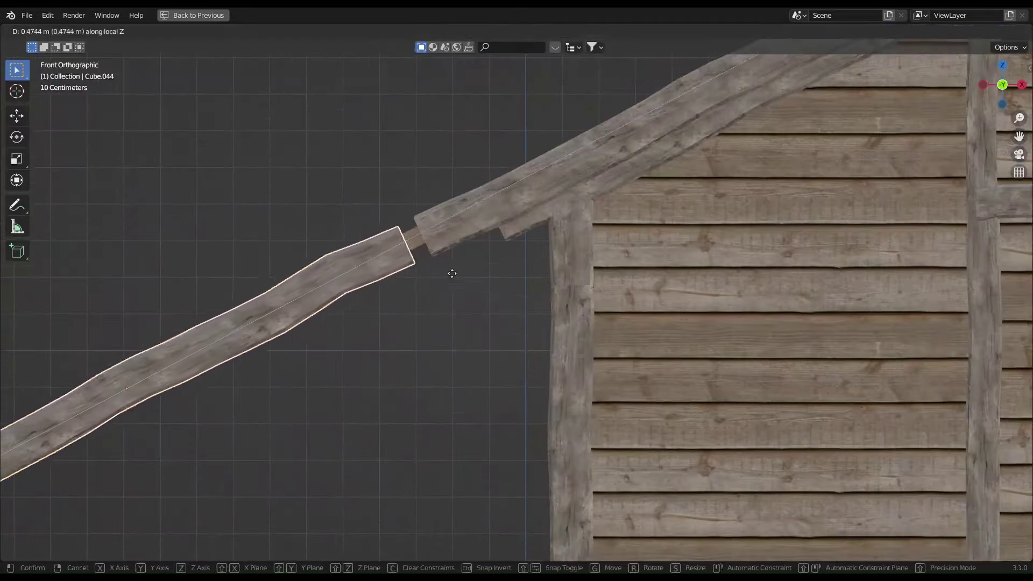
Stretch the lower roof plank's end edge toward the upper plank with proportional falloff
click(486, 277)
key(Tab)
key(alt+z)
drag(302, 298, 350, 401)
key(g)
scroll(466, 295, down, 3)
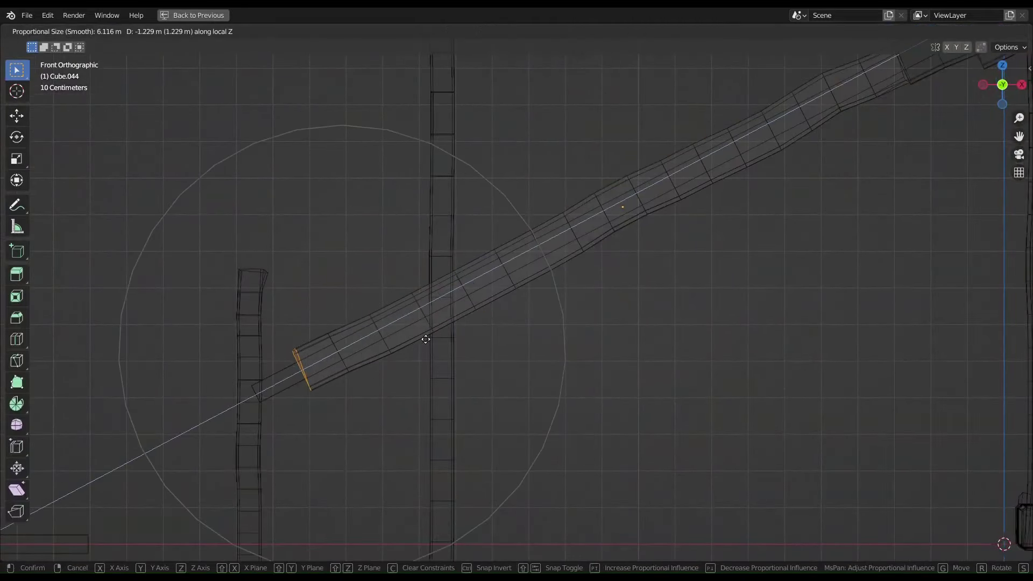
click(425, 338)
key(Tab)
key(alt+z)
mouse_move(285, 264)
middle_down()
mouse_move(647, 304)
mouse_move(648, 253)
mouse_move(551, 232)
middle_up()
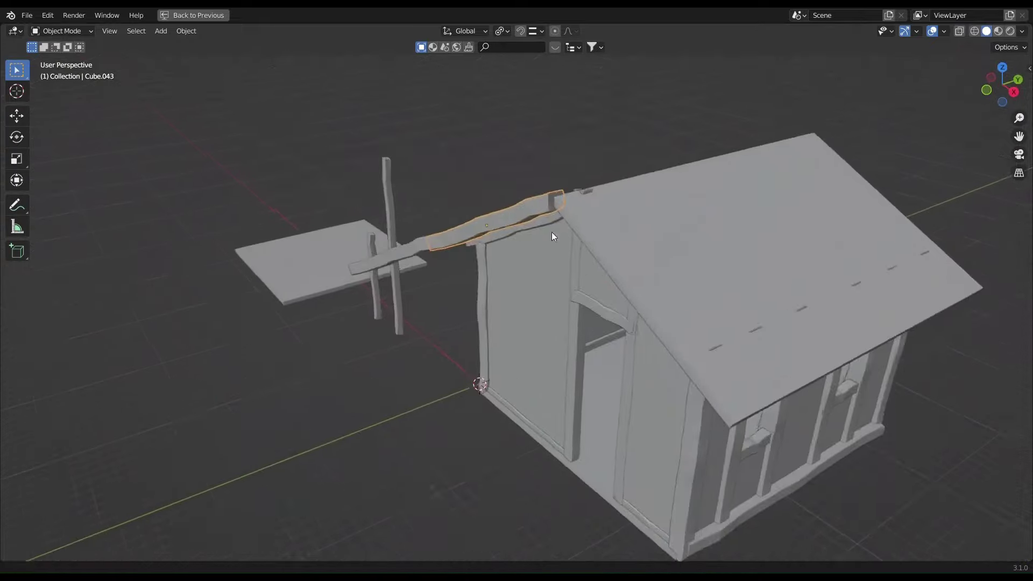
Duplicate the barge board and rotate the copy 180 degrees around Z for the opposite gable
key(shift+d)
click(690, 311)
key(r)
key(z)
key(1)
key(8)
key(0)
key(Return)
key(KP_1)
scroll(591, 277, up, 2)
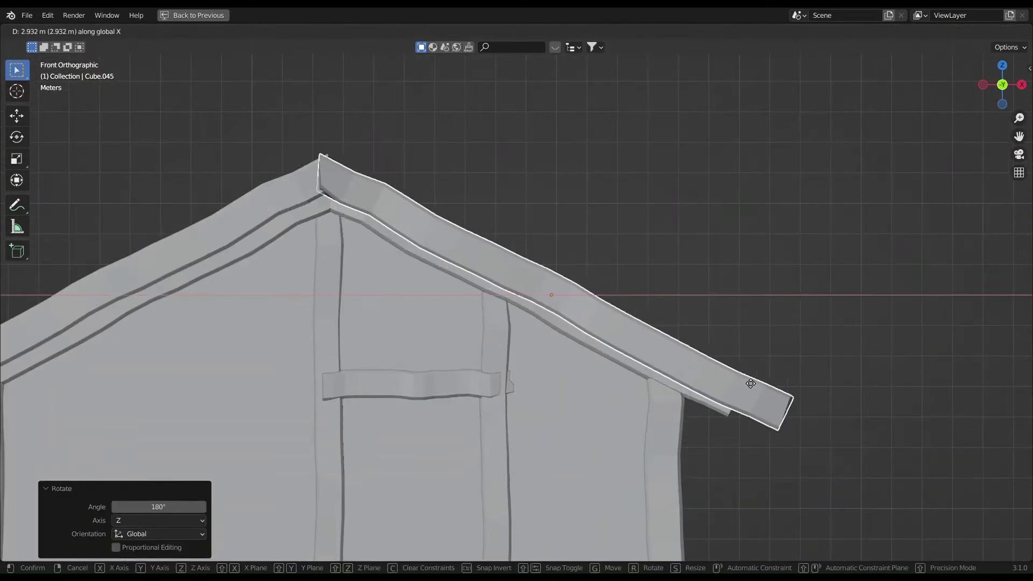
mouse_move(728, 291)
middle_down()
mouse_move(609, 292)
mouse_move(472, 259)
mouse_move(444, 296)
middle_up()
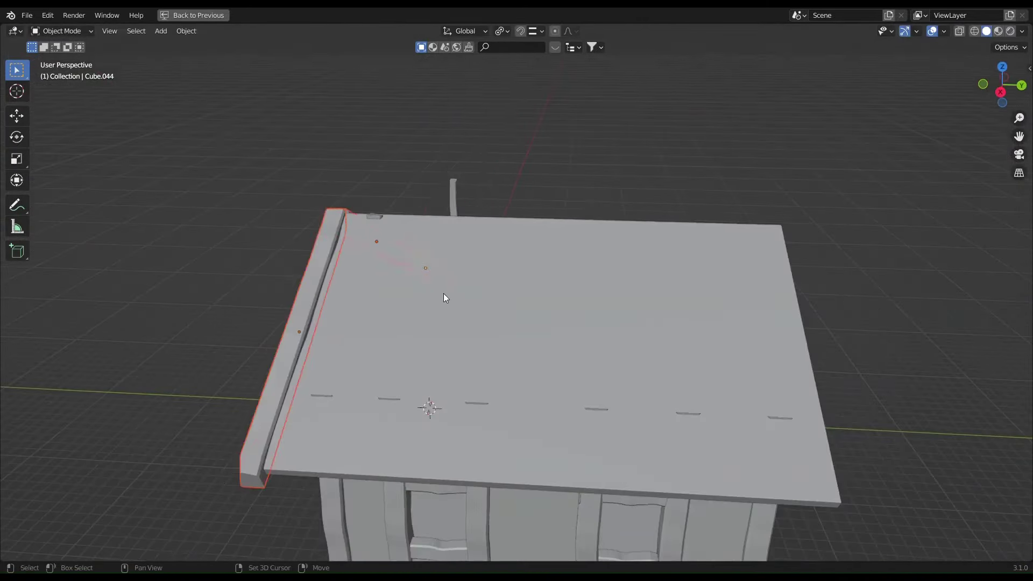
Add more roof-edge plank copies along Y and nudge them into line
key(shift+d)
click(924, 309)
key(KP_7)
key(shift+d)
key(y)
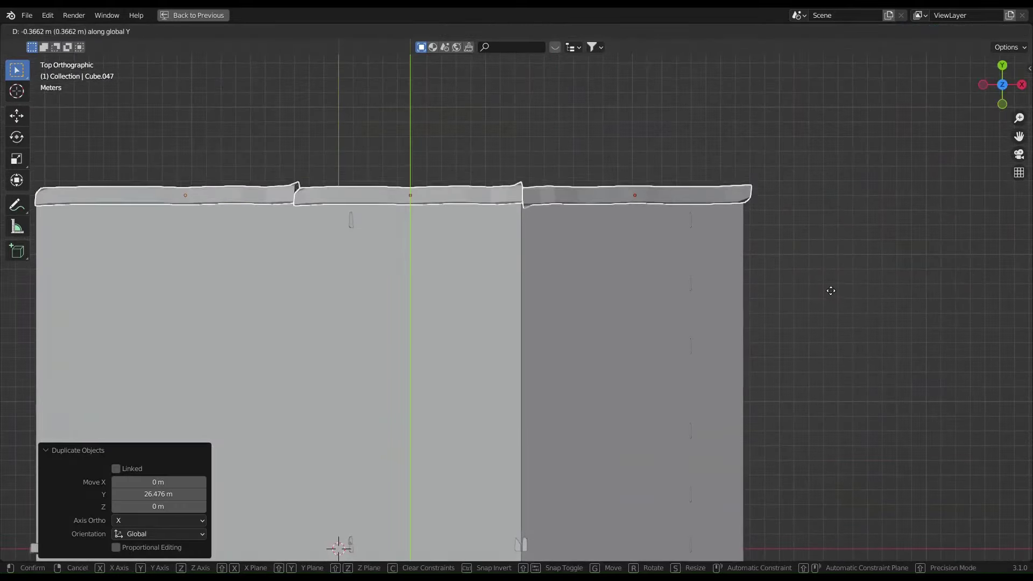
click(830, 288)
click(279, 188)
drag(279, 188, 252, 241)
mouse_move(253, 241)
middle_down()
mouse_move(414, 360)
mouse_move(583, 434)
middle_up()
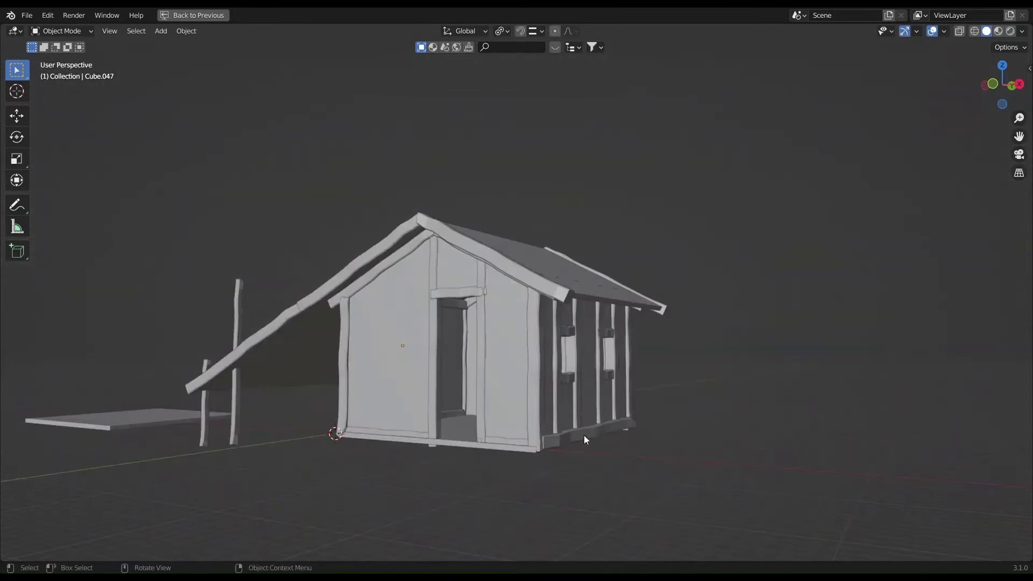
Duplicate the small end block and place the copy under the eave end
click(583, 434)
key(shift+d)
click(611, 275)
key(KP_1)
key(g)
click(696, 321)
scroll(659, 299, up, 3)
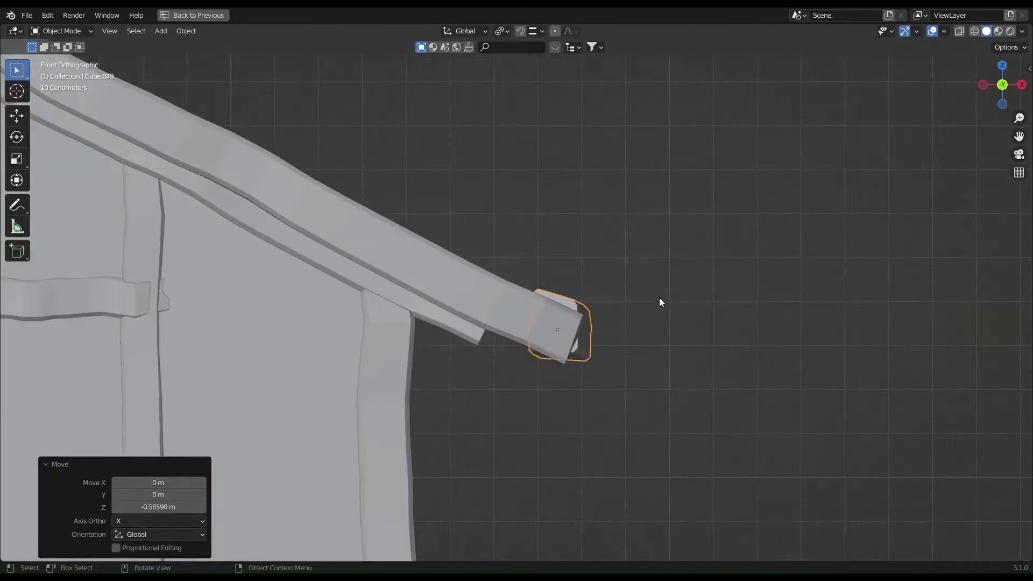
Scale the eave beam on Y to match the roof length and preview in rendered shading
key(s)
key(Escape)
key(KP_3)
key(s)
key(y)
click(786, 324)
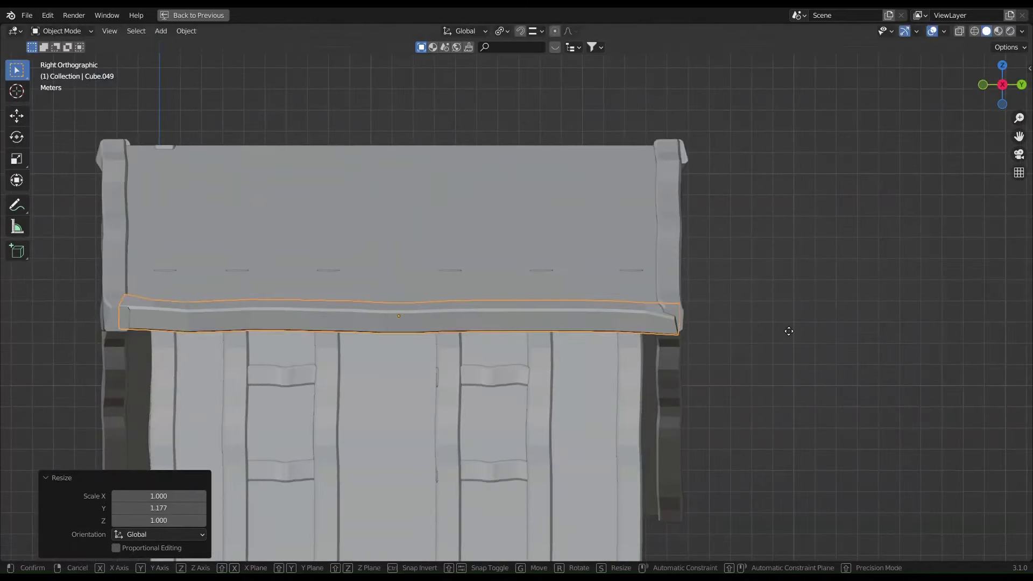
key(z)
click(742, 357)
Duplicate the end beam and place the copy on the roof peak
middle_drag(452, 311, 389, 328)
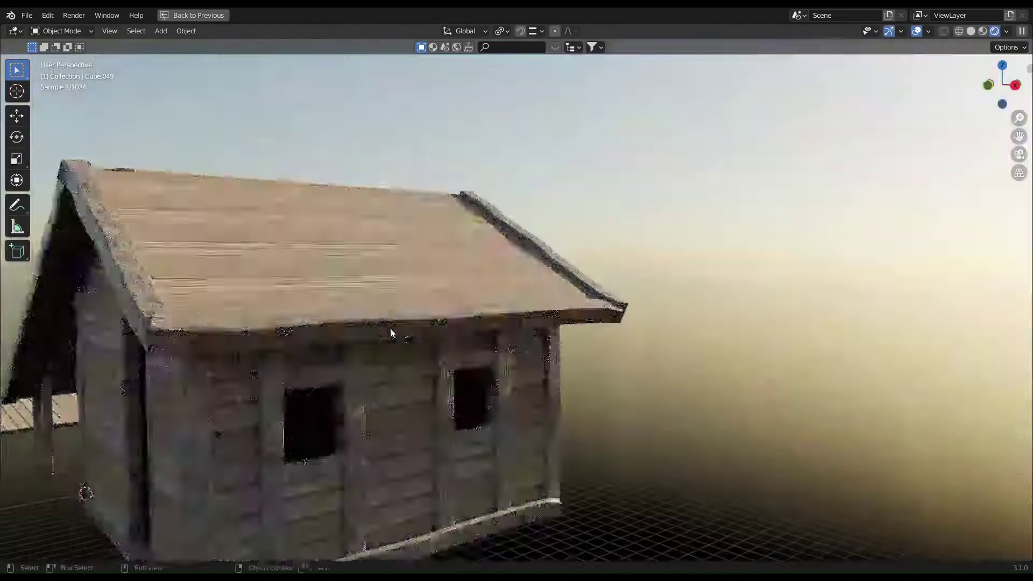
key(KP_1)
key(shift+d)
click(457, 172)
scroll(576, 282, up, 4)
key(z)
click(662, 267)
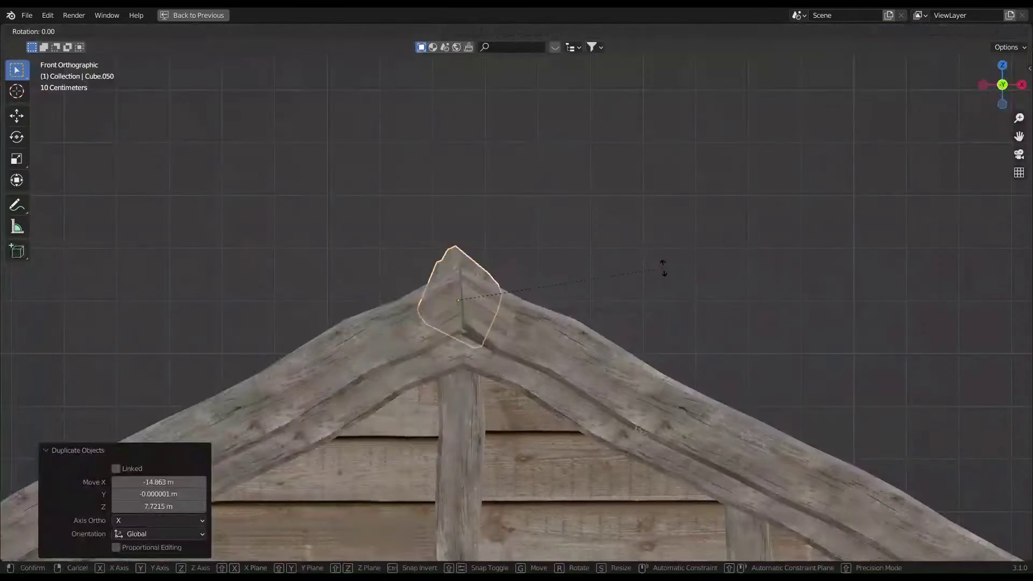
middle_drag(662, 268, 611, 322)
Stretch the ridge beam on Y, centre it along the ridge, and save Viking House.blend
key(Tab)
key(Tab)
key(s)
key(y)
click(714, 322)
key(g)
key(y)
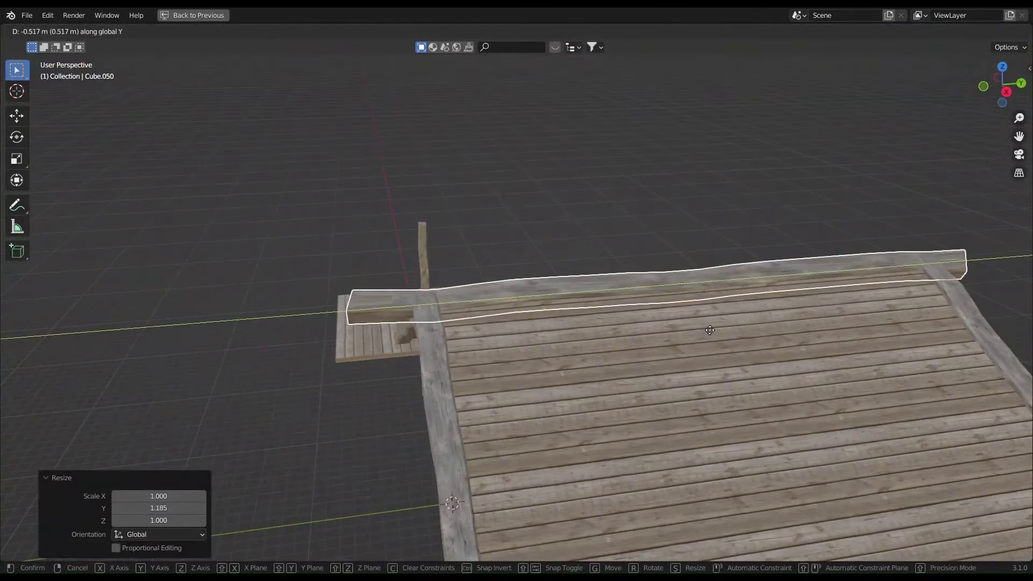
click(522, 318)
mouse_move(522, 319)
middle_down()
mouse_move(824, 286)
mouse_move(646, 175)
mouse_move(699, 186)
mouse_move(615, 144)
middle_up()
key(ctrl+s)
Duplicate a beam near the lean-to's lower end and tilt it to match the slope
key(KP_1)
key(shift+d)
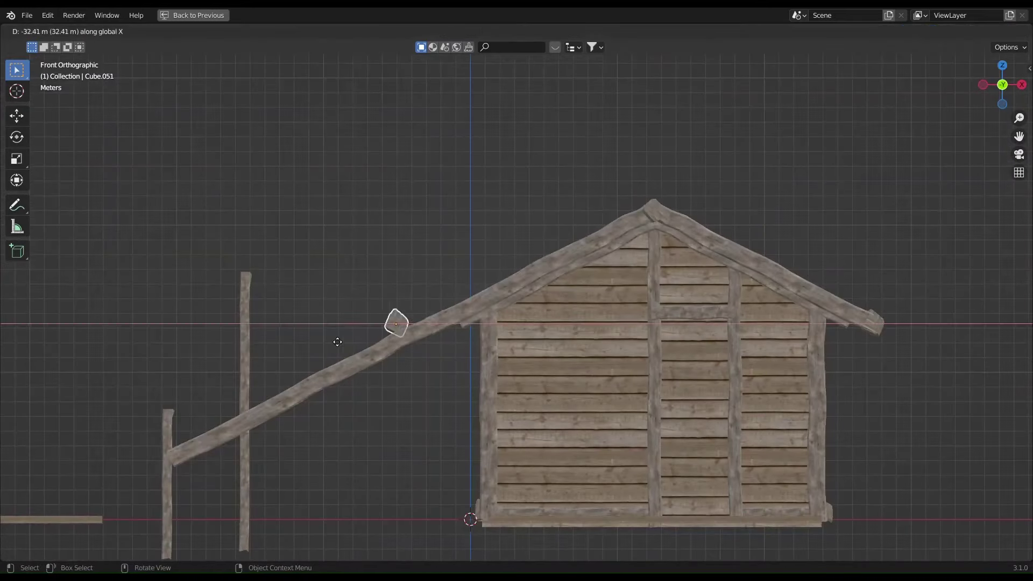
click(331, 336)
key(g)
key(z)
scroll(473, 327, up, 5)
click(473, 327)
key(r)
key(z)
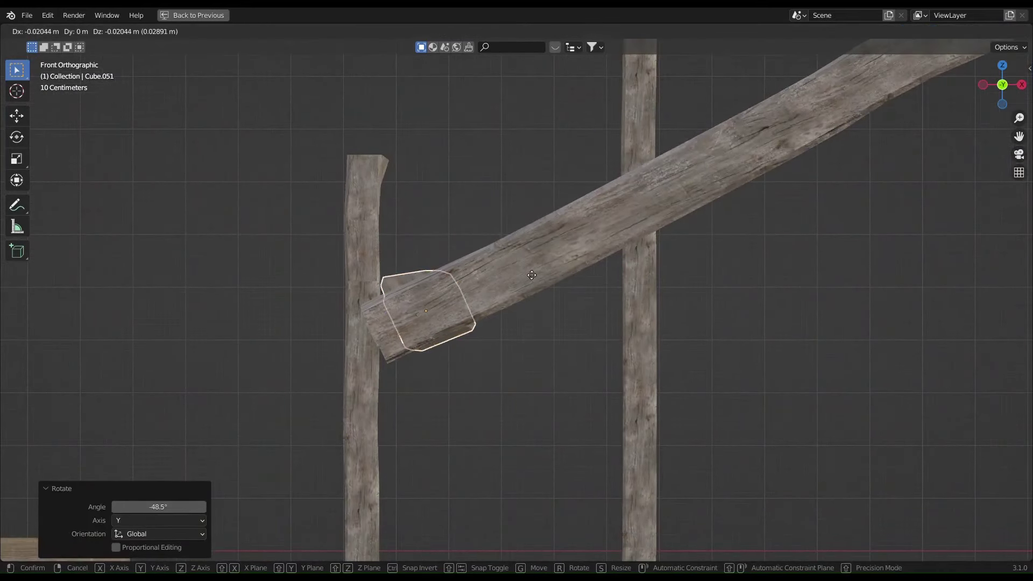
click(576, 272)
Set the tilted beam under the lean-to's lower edge and view in rendered shading
mouse_move(576, 271)
middle_down()
mouse_move(392, 303)
mouse_move(613, 340)
middle_up()
key(g)
click(614, 340)
scroll(577, 324, down, 3)
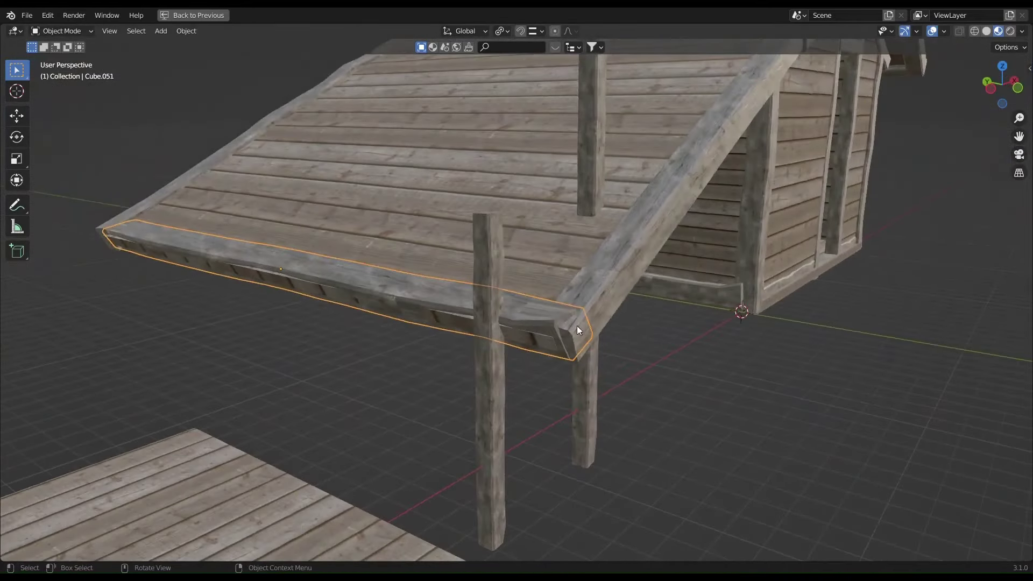
key(z)
click(531, 230)
scroll(531, 229, down, 5)
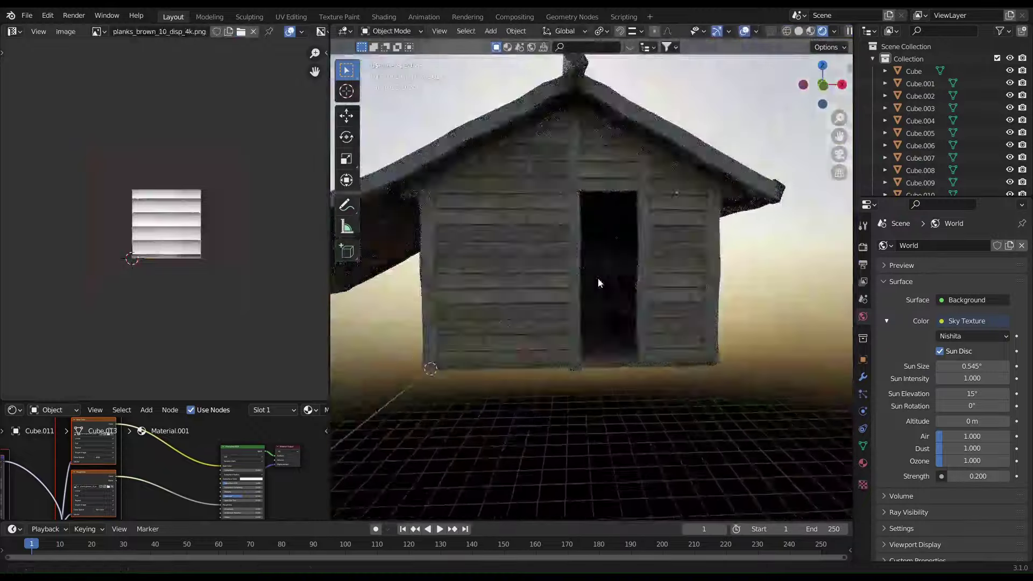
Duplicate the wooden post along X, placing the copy by the doorway
middle_drag(598, 277, 543, 294)
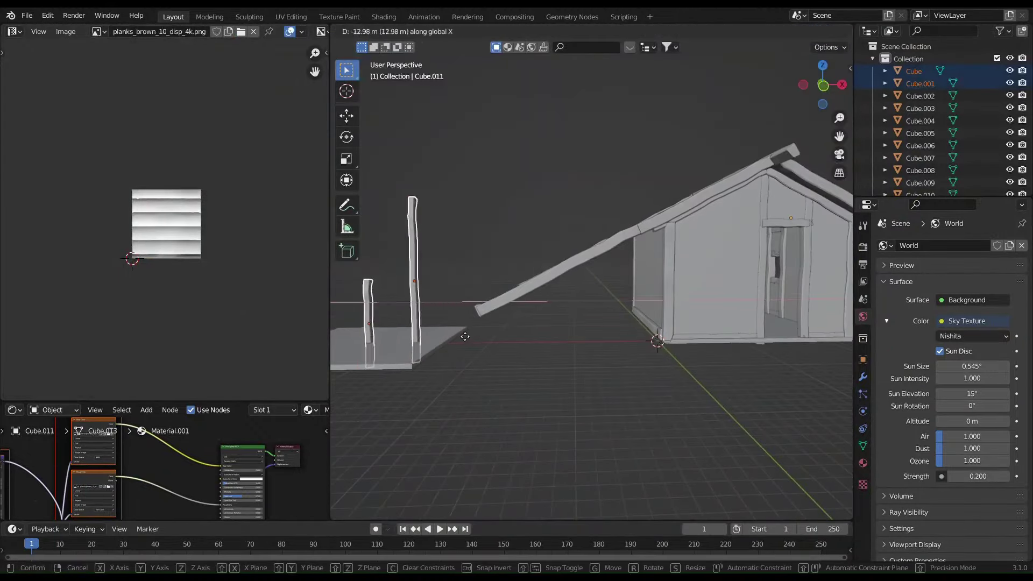
key(shift+d)
key(x)
click(781, 371)
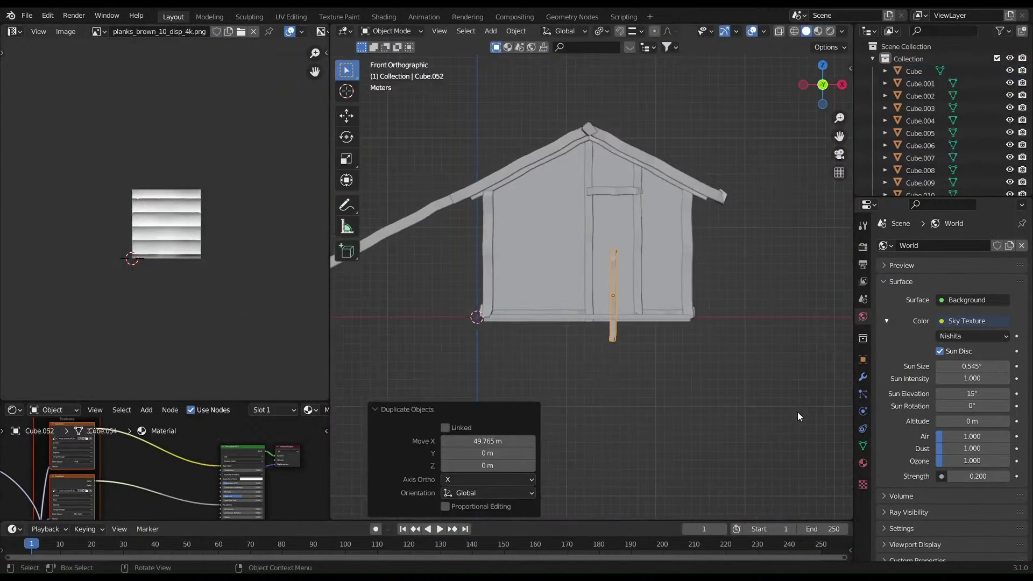
scroll(685, 338, up, 4)
scroll(646, 323, up, 4)
Frame the new post in front view, ready to edit its mesh
key(Tab)
key(KP_Decimal)
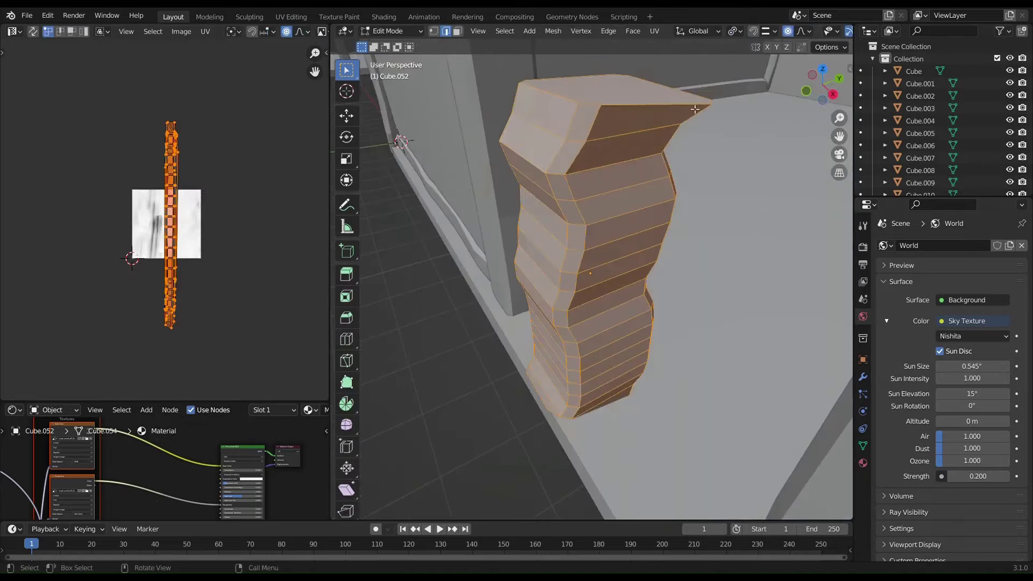
key(alt+a)
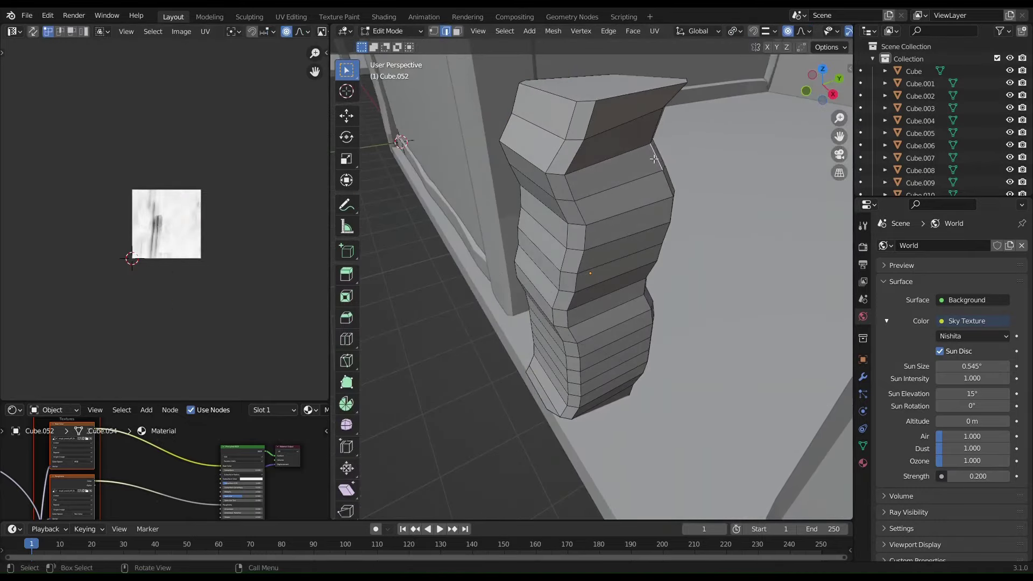
key(a)
key(KP_1)
key(Tab)
scroll(619, 245, up, 3)
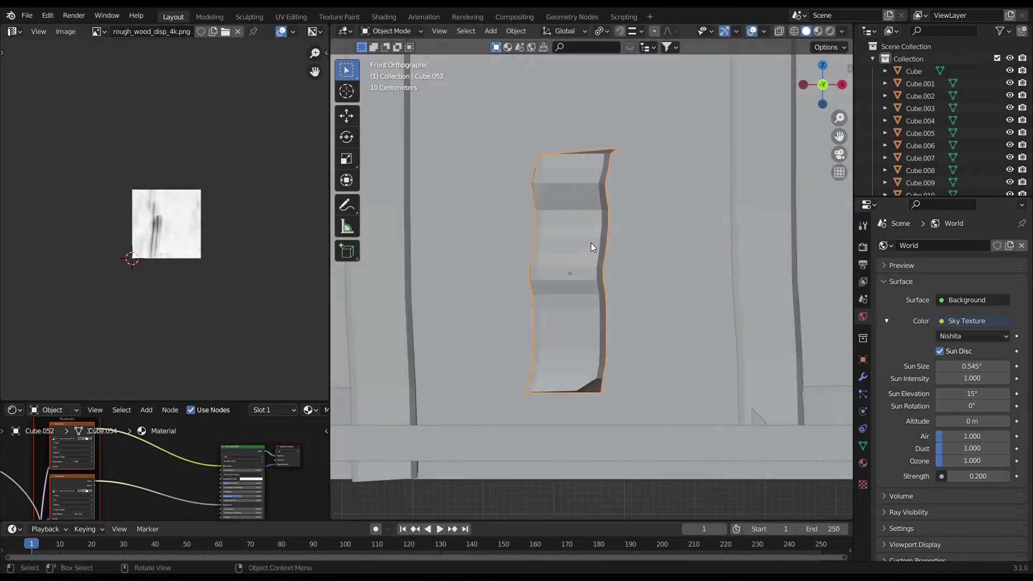
middle_drag(590, 243, 555, 202)
Proportionally scale the post's vertices along X to make it slimmer and warped
key(Tab)
key(KP_1)
key(s)
key(x)
click(749, 274)
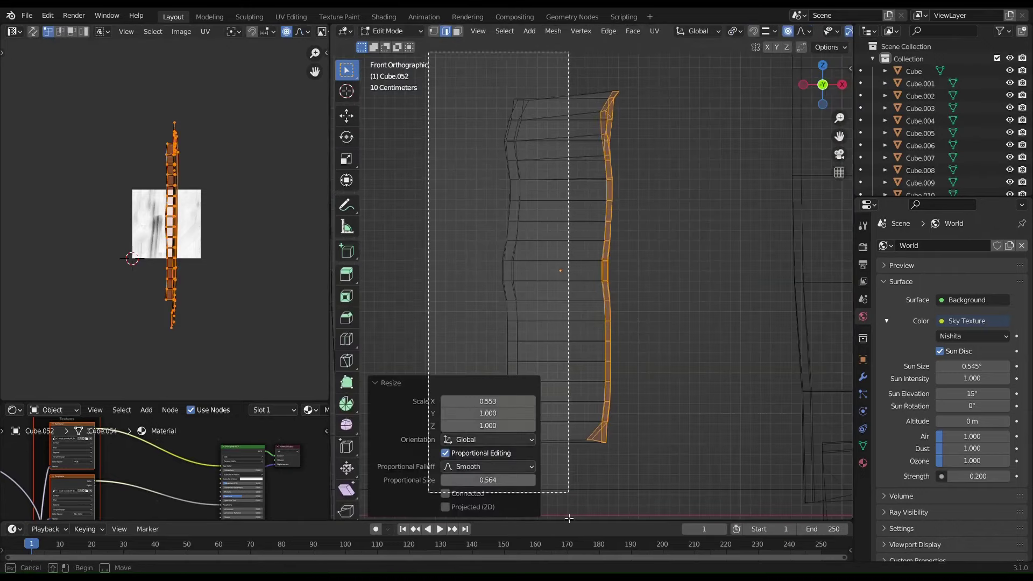
key(Tab)
Move the post under the floor beam and add an X-axis copy as another leg
scroll(633, 288, down, 3)
key(g)
click(614, 354)
key(shift+d)
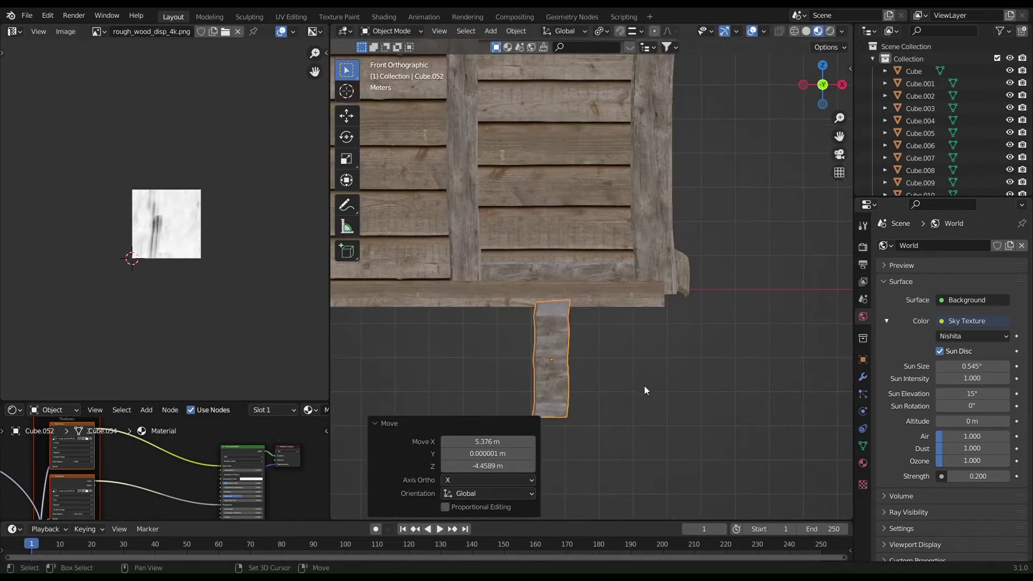
key(x)
scroll(640, 326, down, 2)
click(643, 328)
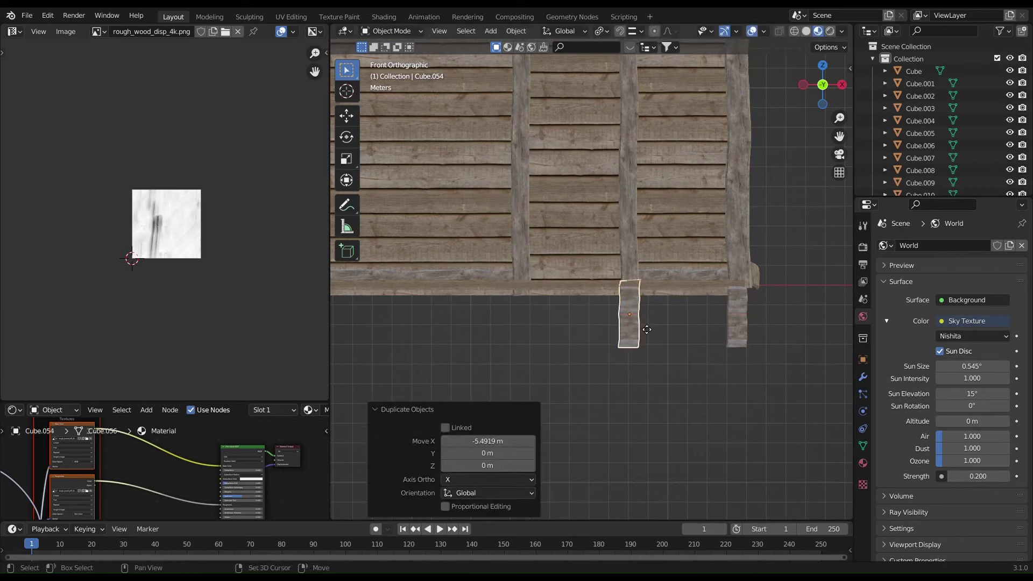
scroll(640, 322, down, 2)
scroll(595, 313, down, 3)
Duplicate the floor deck along Y so the copy sits beside the house
key(shift+d)
key(y)
click(725, 285)
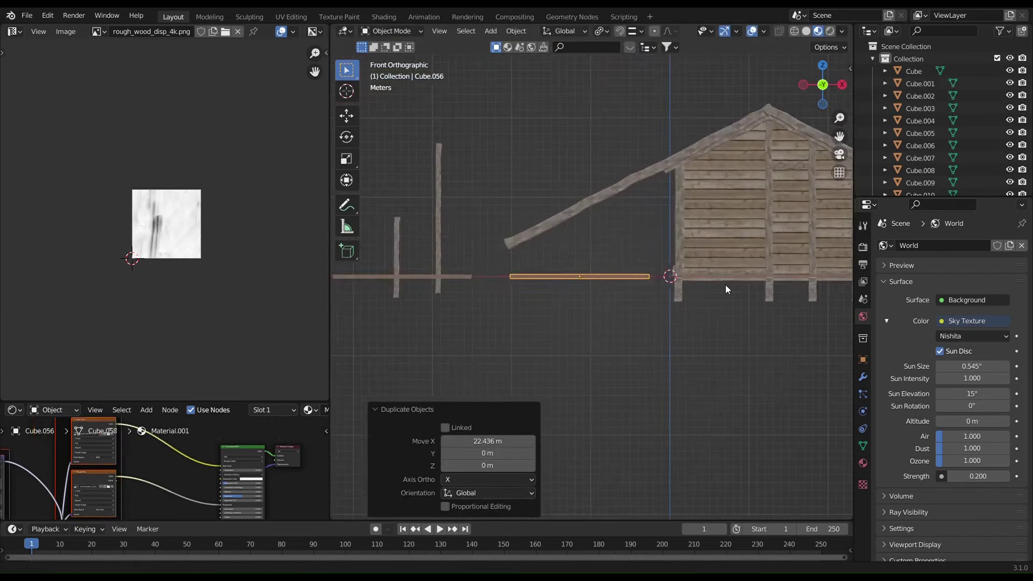
middle_drag(725, 285, 756, 282)
scroll(660, 253, up, 4)
Widen the copied deck along X and thicken it along Z into a plank porch
key(KP_7)
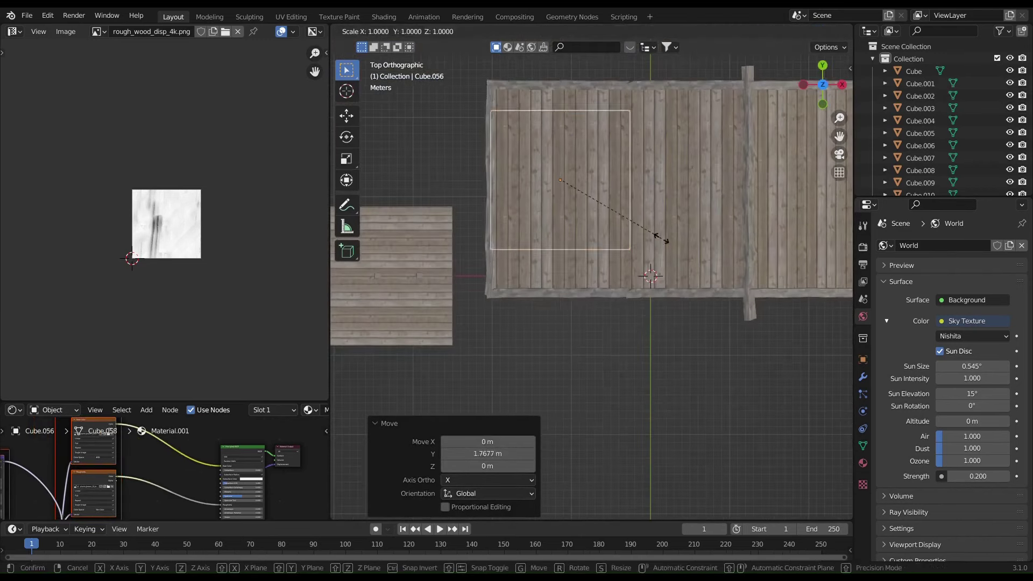
key(s)
key(x)
click(664, 258)
mouse_move(664, 258)
middle_down()
mouse_move(669, 280)
mouse_move(747, 287)
middle_up()
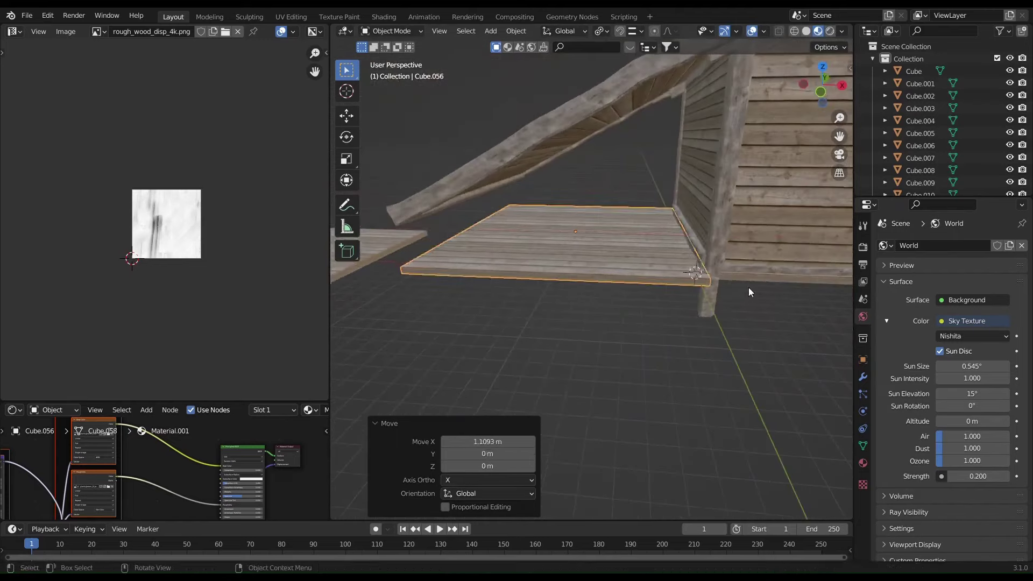
key(KP_1)
scroll(754, 287, up, 4)
key(s)
key(z)
click(354, 367)
mouse_move(354, 367)
middle_down()
mouse_move(667, 343)
mouse_move(654, 358)
mouse_move(511, 315)
mouse_move(589, 364)
mouse_move(727, 314)
middle_up()
Duplicate a leg post along X so it stands beneath the new deck
click(601, 297)
scroll(601, 297, down, 3)
key(KP_1)
key(shift+d)
key(x)
click(599, 359)
click(651, 323)
mouse_move(650, 323)
middle_down()
mouse_move(460, 364)
mouse_move(639, 344)
mouse_move(673, 323)
mouse_move(592, 330)
middle_up()
Rotate the leg posts, including the one at the house's right edge
key(r)
click(640, 342)
click(715, 296)
key(r)
click(656, 353)
key(KP_1)
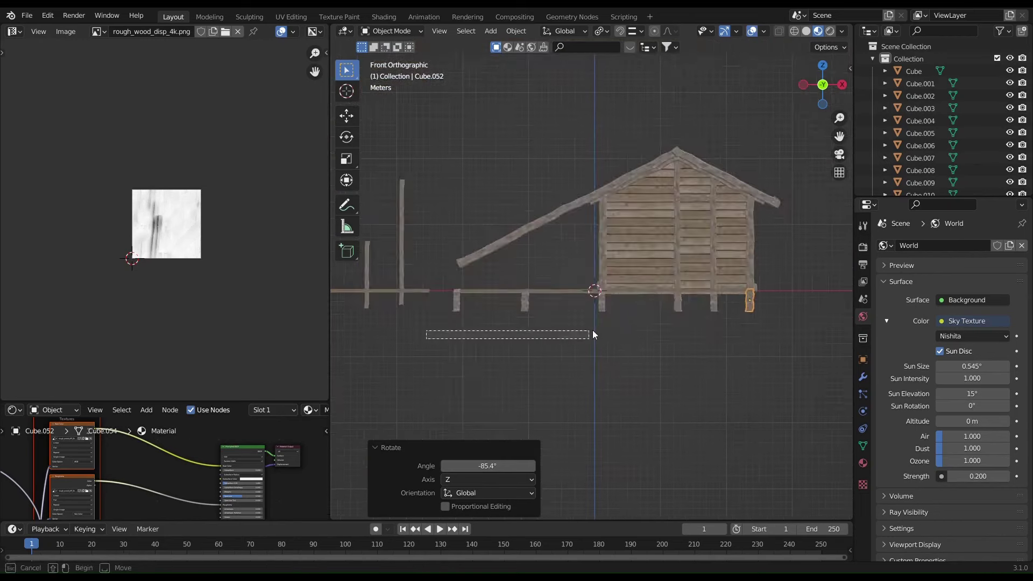
Duplicate a post along Y to add a leg on the far side
key(KP_3)
scroll(800, 306, up, 3)
key(shift+d)
key(y)
click(463, 340)
mouse_move(464, 340)
middle_down()
mouse_move(454, 311)
mouse_move(508, 317)
mouse_move(408, 264)
middle_up()
Copy a post along X, lay it horizontal as a beam, and raise it along Z
click(408, 263)
key(shift+d)
key(x)
click(593, 292)
key(r)
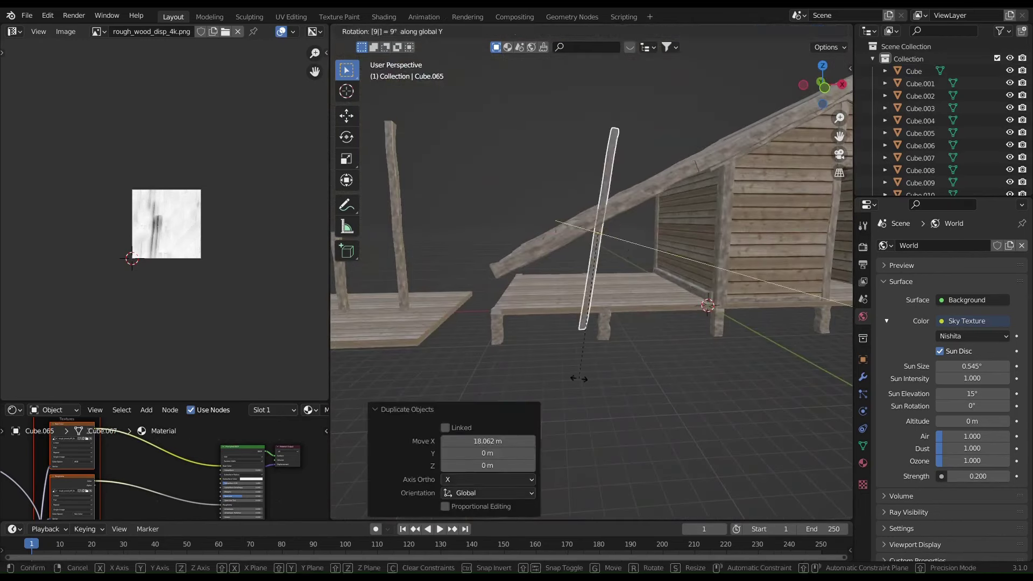
click(607, 341)
key(KP_1)
key(g)
key(z)
key(g)
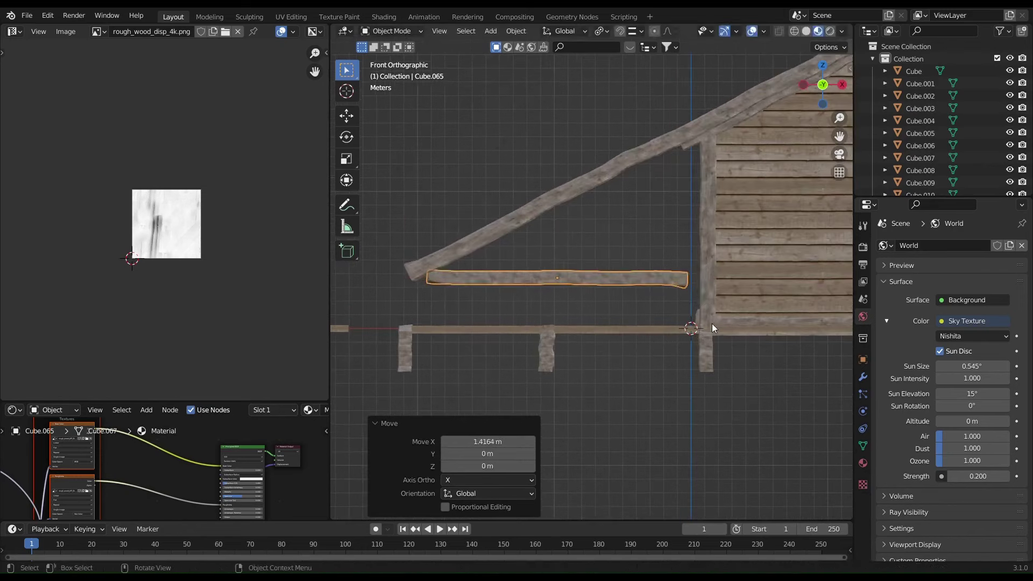
click(754, 309)
Lower the horizontal beam along Z onto the deck's front edge
mouse_move(754, 308)
middle_down()
mouse_move(699, 334)
mouse_move(646, 282)
middle_up()
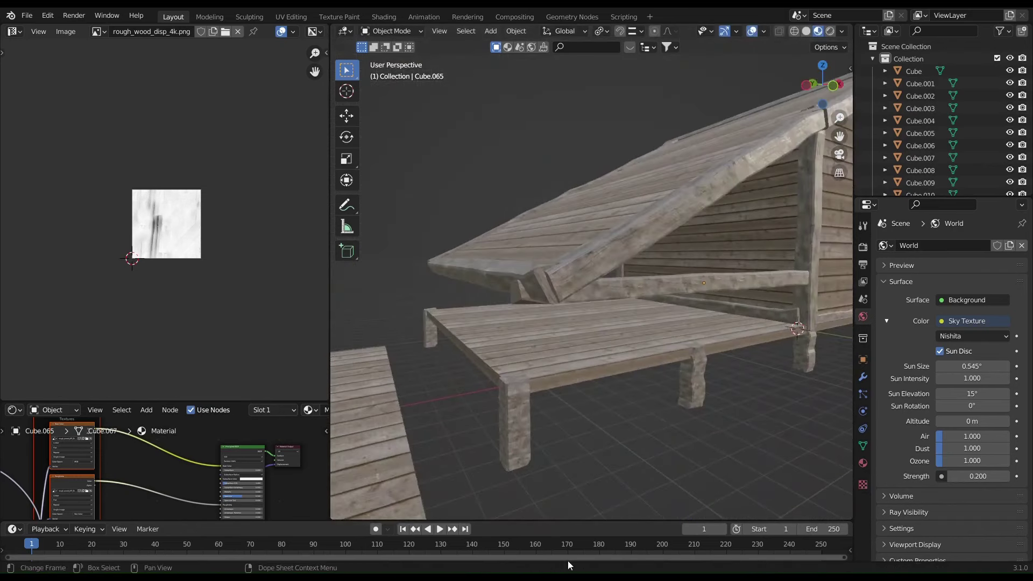
mouse_move(601, 387)
middle_down()
mouse_move(579, 312)
mouse_move(479, 438)
middle_up()
key(g)
key(z)
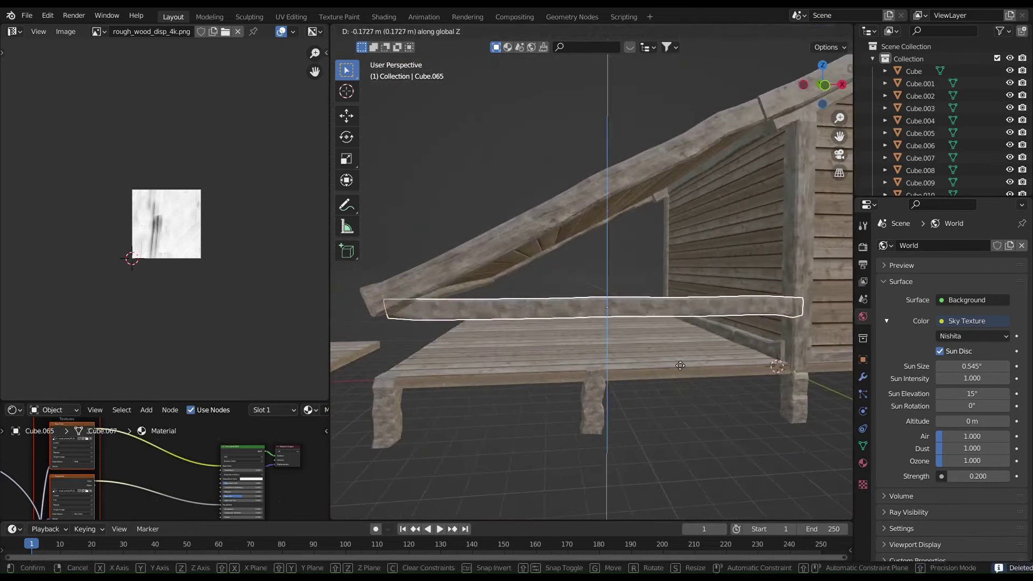
click(714, 404)
Move both wall base beams along the Y axis
mouse_move(714, 404)
middle_down()
mouse_move(637, 377)
mouse_move(744, 350)
middle_up()
shift+click(720, 323)
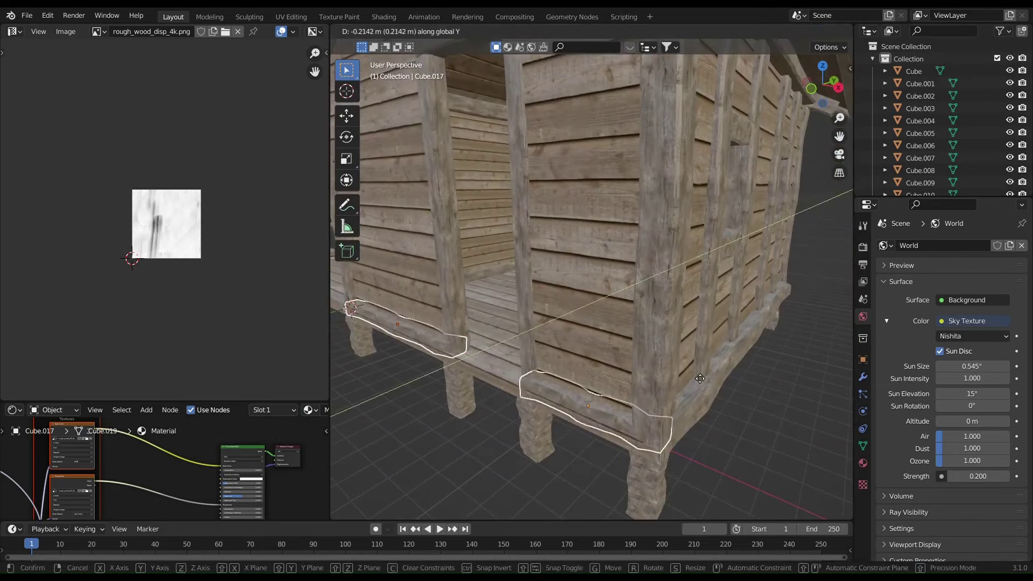
key(g)
key(y)
click(702, 378)
mouse_move(747, 424)
middle_down()
mouse_move(679, 369)
mouse_move(740, 399)
middle_up()
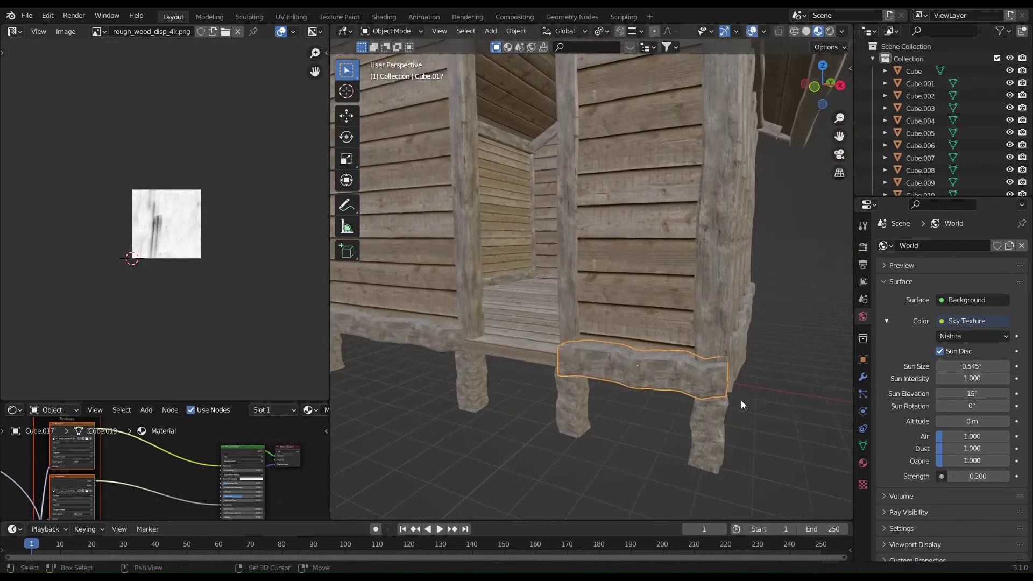
Try duplicating a beam along X, then undo the copy
key(shift+d)
key(x)
click(618, 400)
mouse_move(619, 400)
middle_down()
mouse_move(656, 390)
mouse_move(606, 376)
mouse_move(625, 391)
mouse_move(688, 338)
middle_up()
key(ctrl+z)
scroll(762, 373, up, 5)
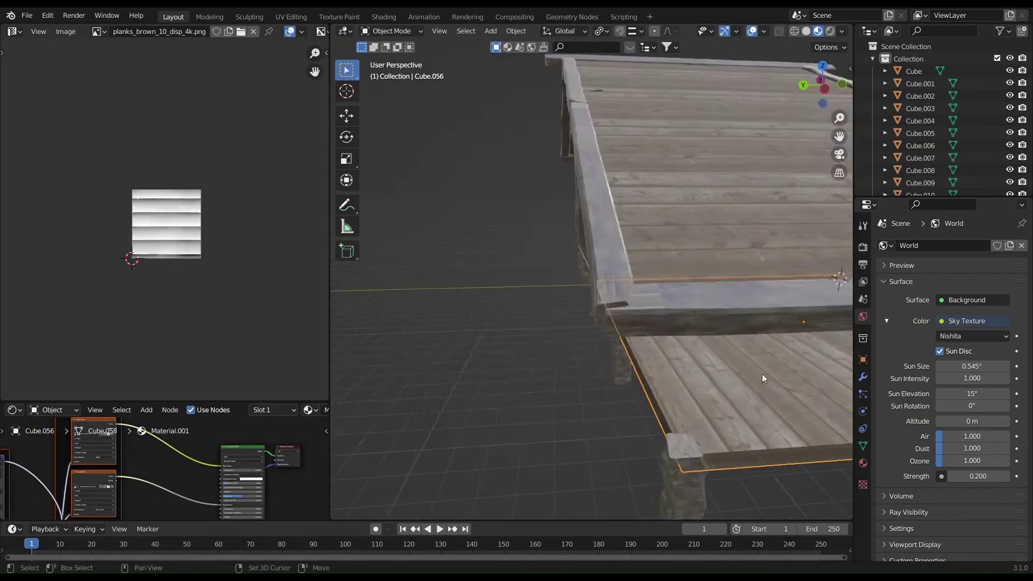
middle_drag(762, 373, 594, 363)
scroll(594, 363, down, 4)
Attempt a scaled copy of the deck's front beam, then cancel and remove it
key(shift+d)
click(440, 408)
mouse_move(440, 407)
middle_down()
mouse_move(673, 349)
mouse_move(559, 347)
middle_up()
key(s)
key(Escape)
key(ctrl+z)
Reposition the deck's front beam along the Y axis and inspect the deck corner
key(shift+d)
click(669, 274)
scroll(670, 274, down, 3)
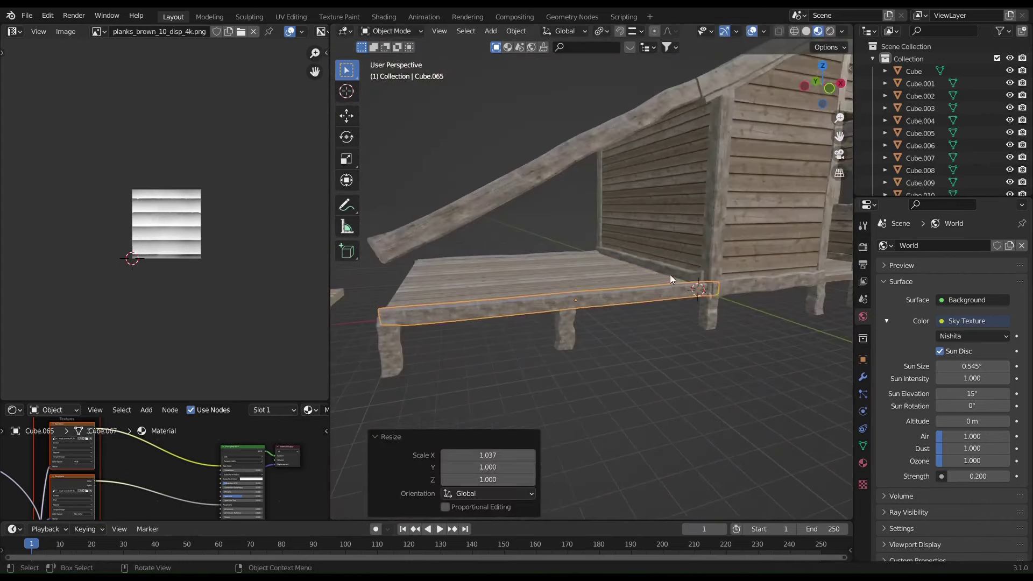
key(shift+d)
key(y)
mouse_move(670, 274)
middle_down()
mouse_move(624, 317)
mouse_move(596, 317)
middle_up()
click(624, 317)
scroll(596, 318, up, 3)
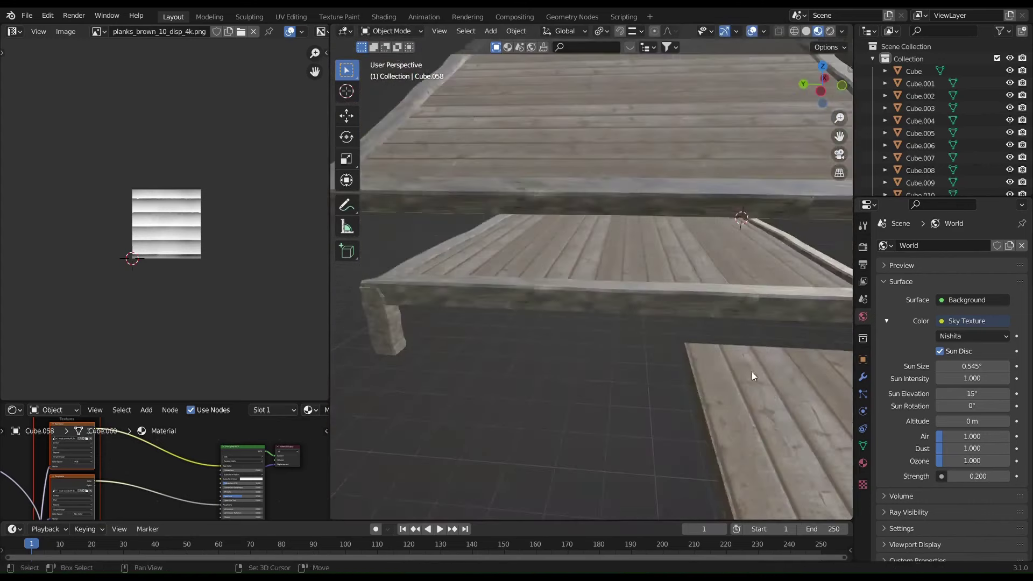
mouse_move(751, 371)
middle_down()
mouse_move(617, 350)
mouse_move(538, 206)
mouse_move(554, 215)
middle_up()
Set the pivot to 3D Cursor and scale the long rafter down to the corner post
key(KP_1)
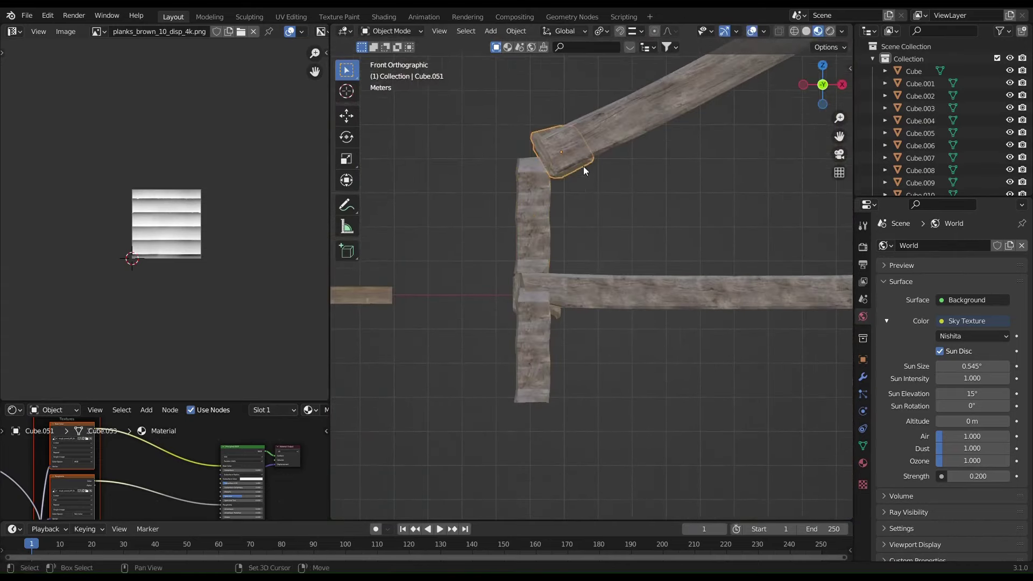
click(583, 166)
key(g)
key(y)
right_click(630, 186)
middle_drag(573, 141, 528, 158)
key(KP_1)
click(528, 158)
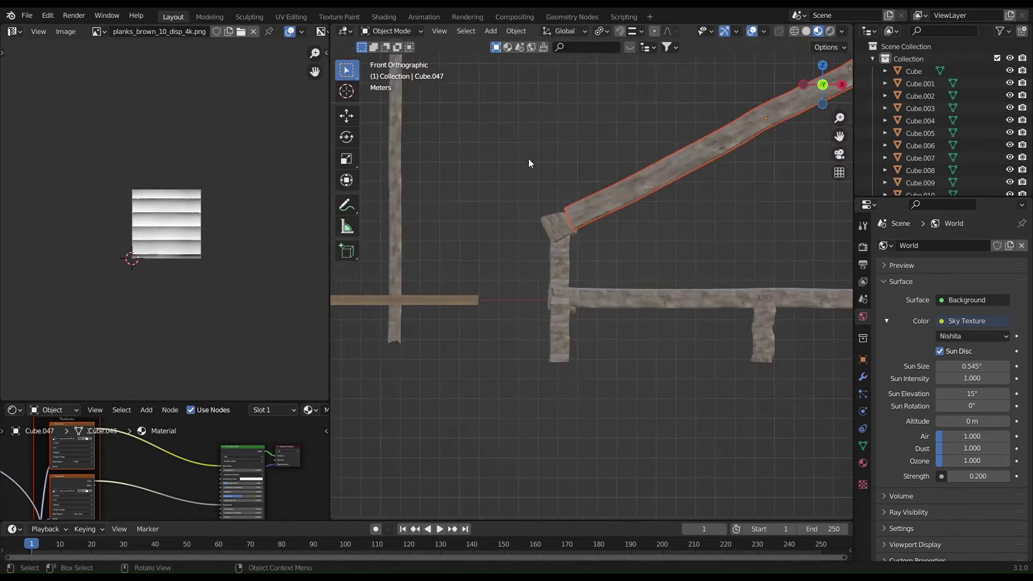
scroll(790, 129, up, 2)
click(602, 31)
click(618, 70)
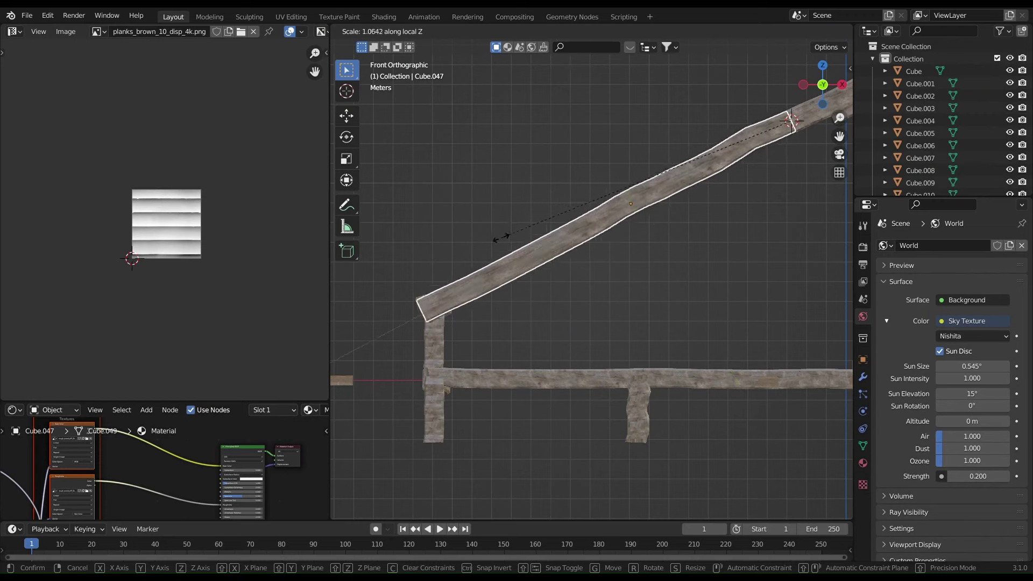
mouse_move(646, 226)
middle_down()
mouse_move(520, 294)
mouse_move(556, 288)
mouse_move(486, 292)
middle_up()
scroll(520, 290, down, 3)
From the front view, try another scale of the roof beam, then cancel it
key(KP_1)
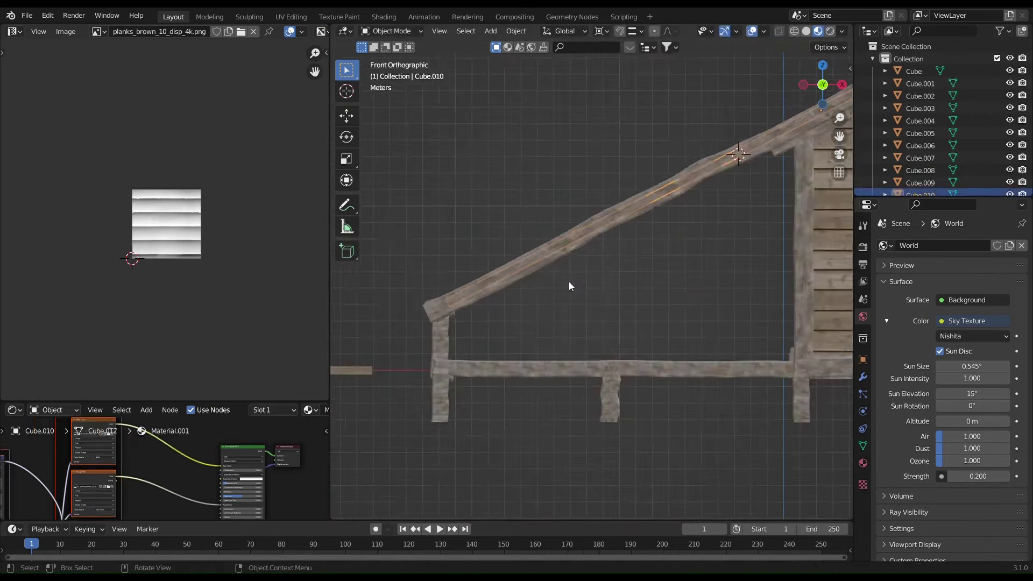
scroll(569, 282, up, 3)
scroll(581, 289, down, 3)
scroll(586, 234, up, 4)
scroll(523, 276, up, 2)
key(s)
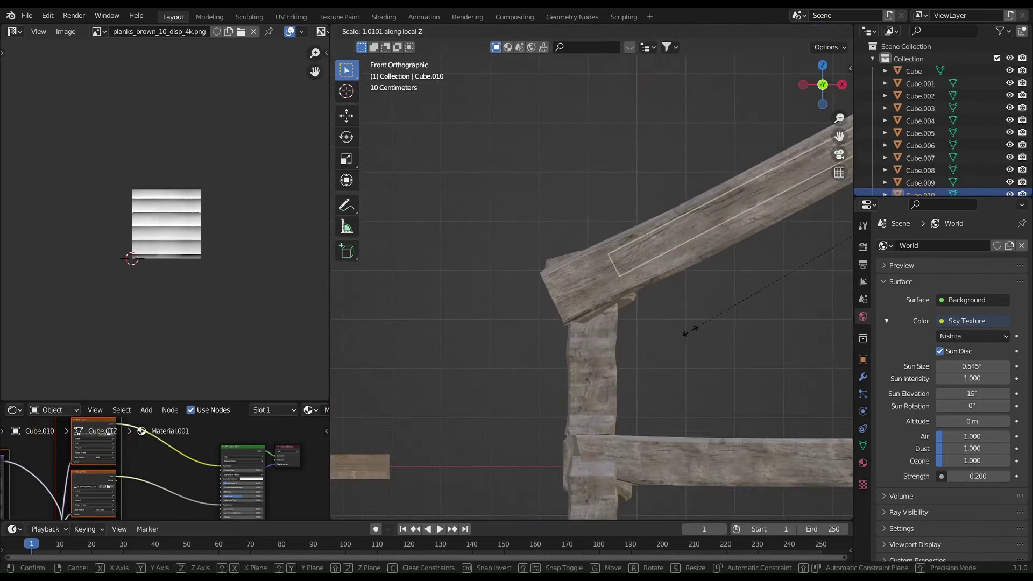
right_click(686, 339)
Shorten the post under the rafter along Z and restore the default pivot point
middle_drag(686, 339, 742, 306)
scroll(645, 310, up, 3)
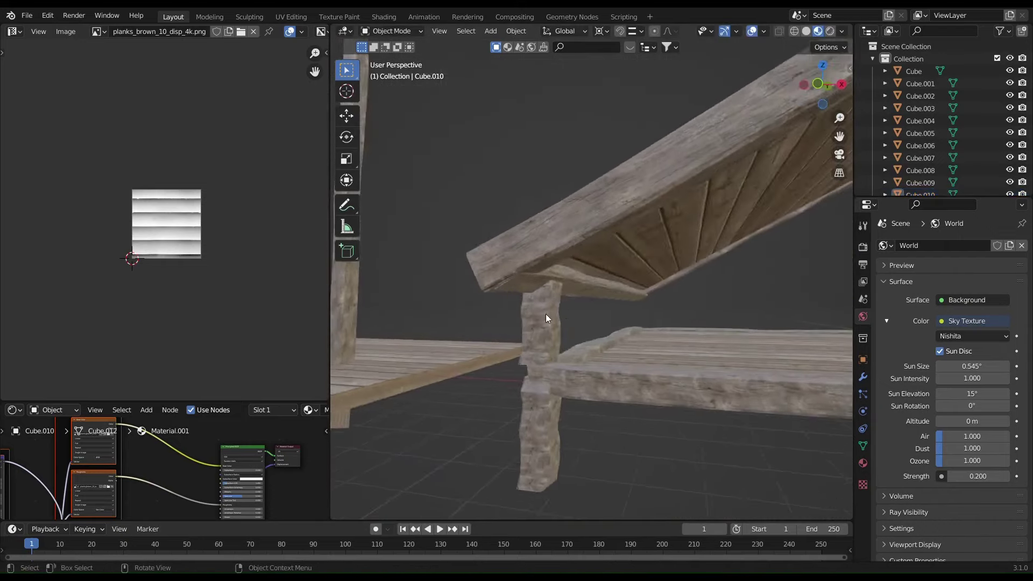
click(559, 315)
key(s)
key(z)
click(622, 359)
click(601, 31)
click(640, 41)
key(g)
key(z)
Duplicate the short support post to the opposite side along Y
click(641, 321)
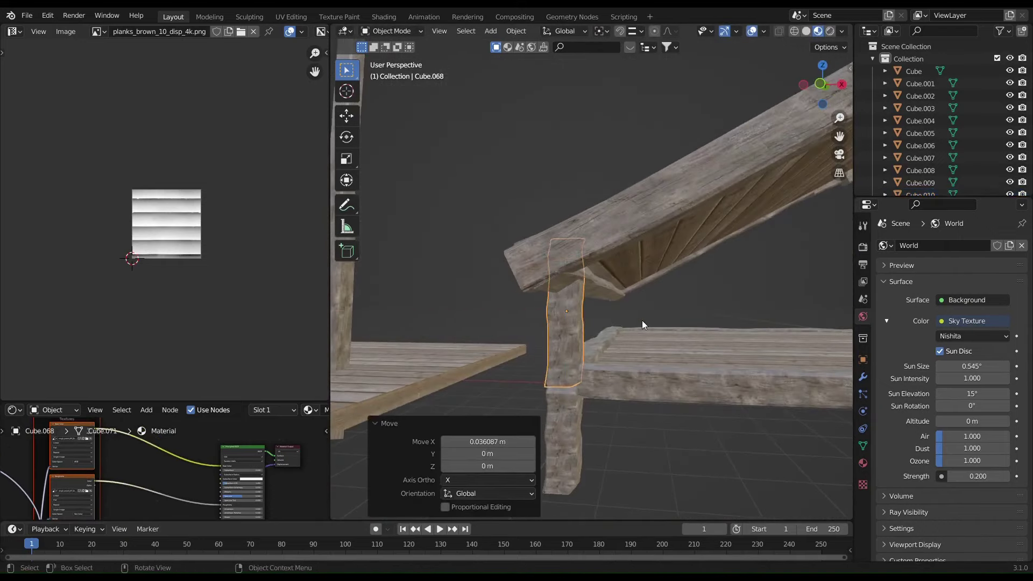
middle_drag(641, 320, 662, 361)
key(shift+d)
key(KP_3)
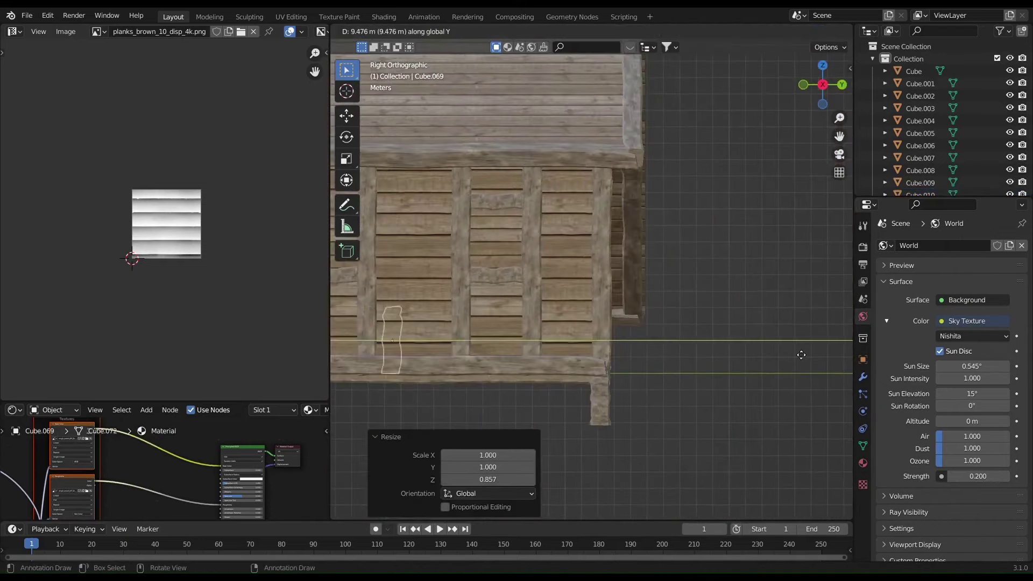
click(656, 409)
Show the house in Rendered shading with the viewport maximised full-screen
mouse_move(656, 408)
middle_down()
mouse_move(579, 395)
mouse_move(597, 361)
mouse_move(534, 329)
mouse_move(475, 257)
mouse_move(633, 346)
mouse_move(484, 215)
mouse_move(473, 151)
middle_up()
scroll(597, 361, down, 5)
key(z)
click(653, 314)
key(ctrl+space)
Snap the 3D cursor to world origin, add a plane there and lower it along Z
scroll(633, 346, up, 4)
scroll(632, 346, down, 5)
click(635, 376)
key(shift+s)
click(423, 193)
key(s)
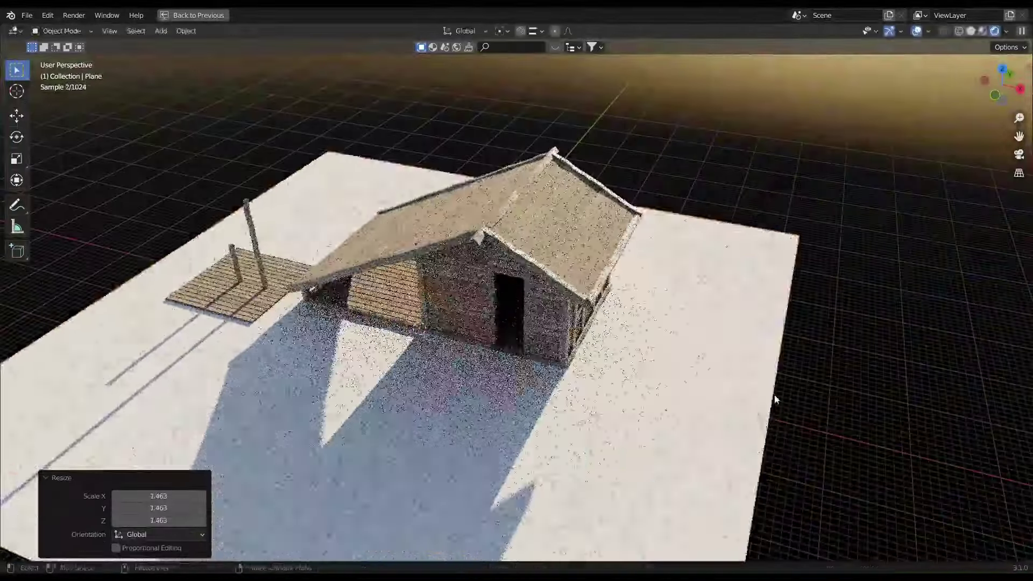
key(Return)
key(g)
key(z)
click(776, 378)
Scale the plane into a large floor beneath the house and porch
mouse_move(776, 378)
middle_down()
mouse_move(778, 358)
mouse_move(737, 454)
middle_up()
key(KP_1)
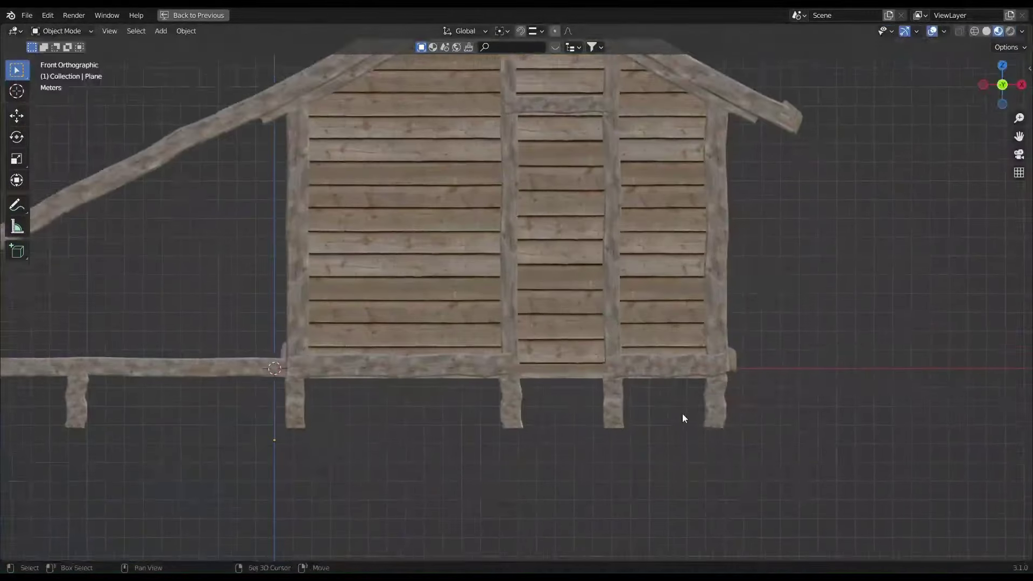
key(s)
click(798, 392)
mouse_move(798, 392)
middle_down()
mouse_move(805, 357)
mouse_move(727, 349)
middle_up()
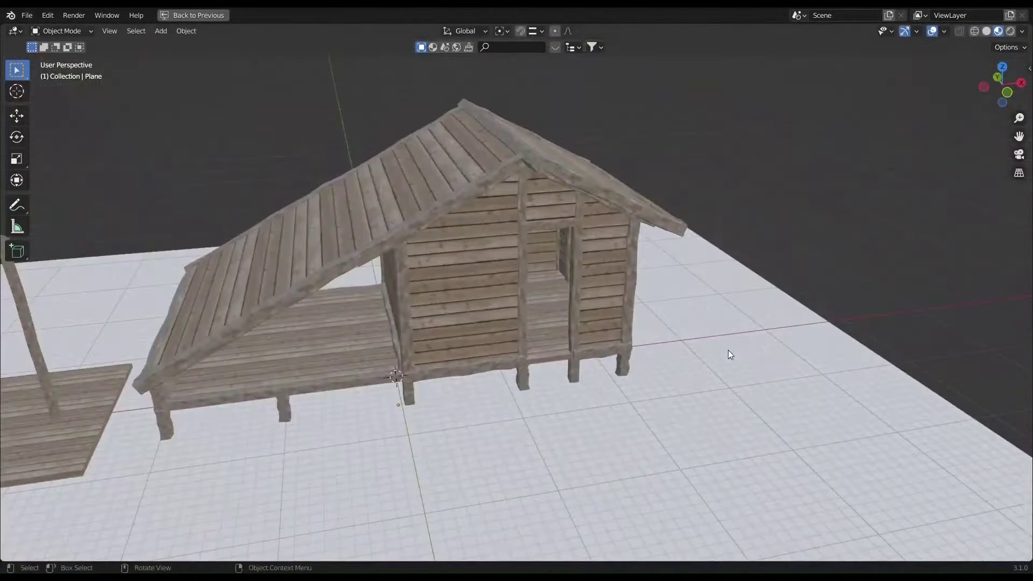
Bring up a larger node editor for the selected beam's material
key(ctrl+alt+space)
drag(178, 377, 178, 166)
click(533, 329)
key(shift+a)
Insert a Hue Saturation Value node on the beam's colour link with Value 0.3
text(hue)
key(Return)
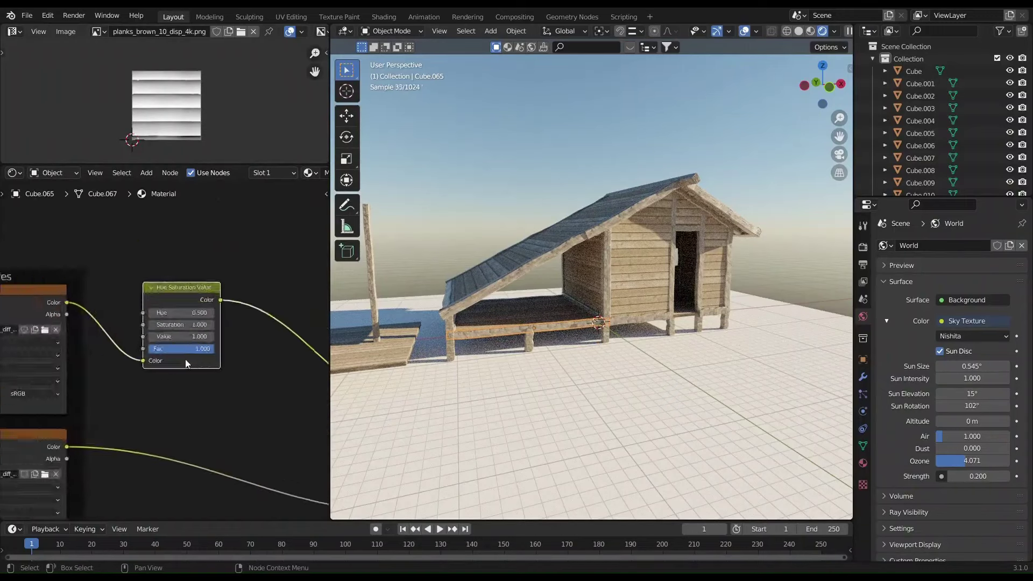
click(185, 359)
double_click(182, 333)
text(0.3)
key(Return)
Rotate the roof-edge plank around its Z axis
middle_drag(595, 256, 619, 280)
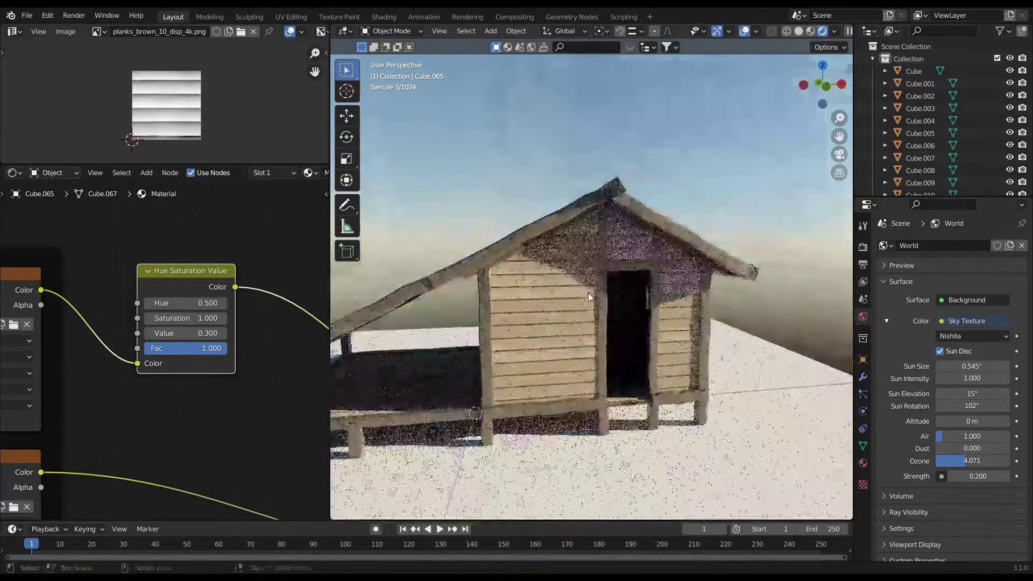
scroll(633, 290, up, 3)
click(586, 305)
key(r)
key(z)
key(z)
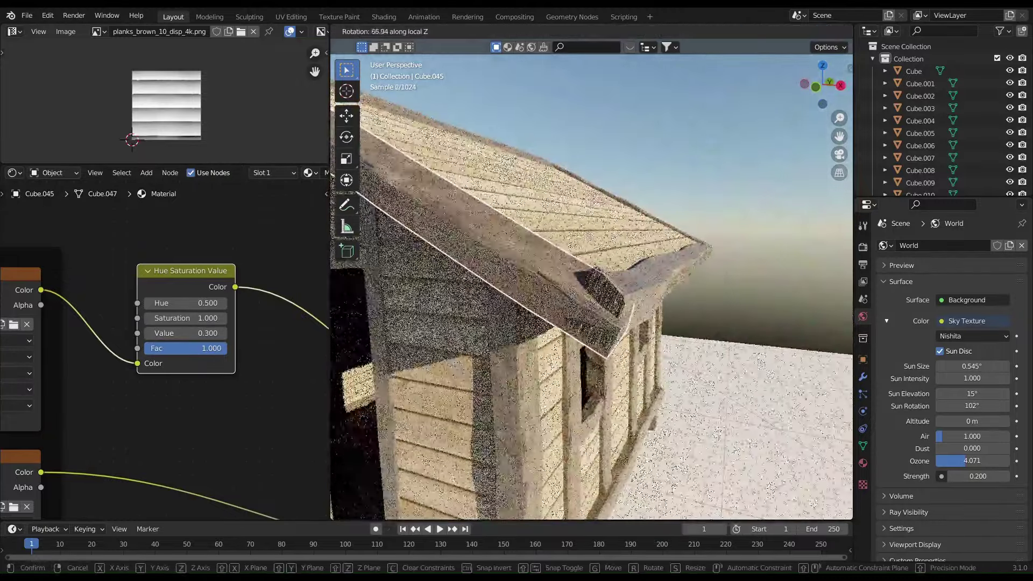
click(727, 285)
Switch to Material Preview in a full-screen viewport and turn to the side wall
scroll(645, 301, down, 5)
key(z)
click(575, 414)
key(ctrl+space)
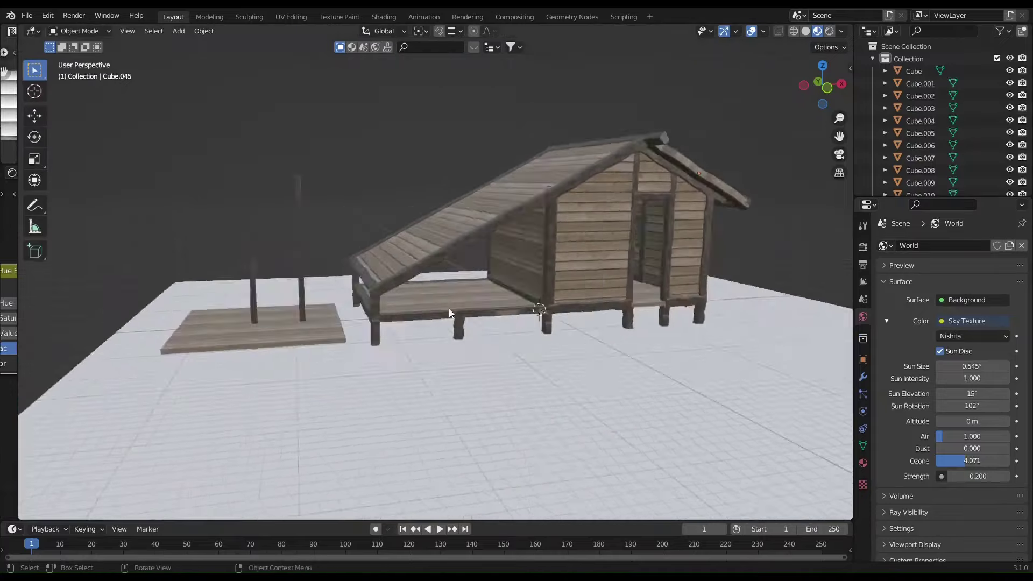
scroll(453, 354, up, 1)
click(452, 354)
mouse_move(453, 354)
middle_down()
mouse_move(530, 326)
mouse_move(576, 269)
mouse_move(543, 239)
mouse_move(739, 228)
middle_up()
Duplicate the short wall crossbeam along X
click(484, 253)
key(shift+d)
key(x)
key(KP_Decimal)
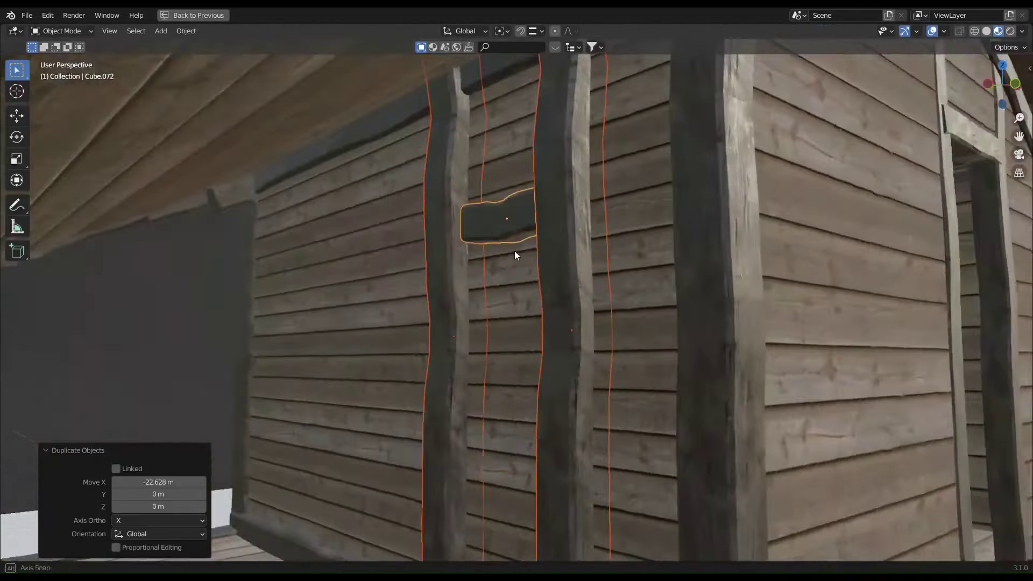
key(g)
key(x)
Reshape the wall post by moving its vertices along Y with proportional editing
click(707, 281)
key(Tab)
key(g)
key(y)
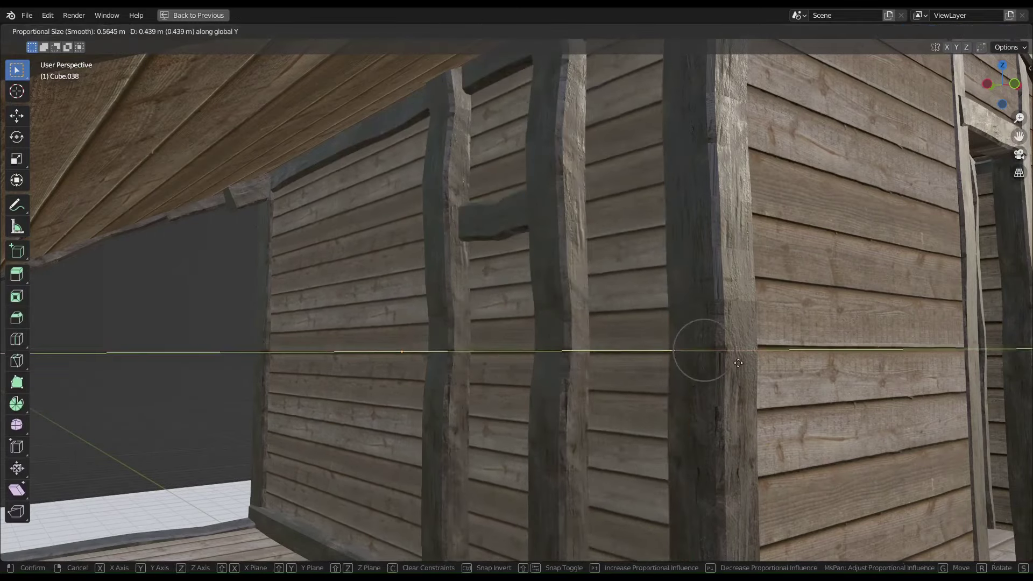
click(554, 318)
key(Tab)
Copy the wall post and slide the copy 0.30119 m along X
mouse_move(554, 318)
middle_down()
mouse_move(678, 321)
mouse_move(641, 338)
mouse_move(505, 198)
middle_up()
key(ctrl+z)
scroll(506, 198, down, 3)
key(ctrl+z)
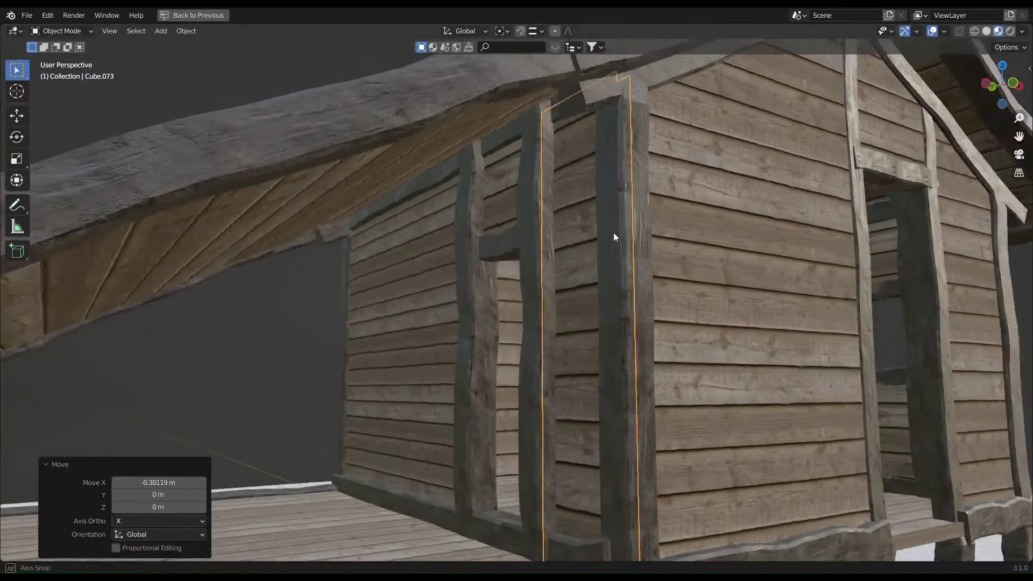
middle_drag(614, 232, 523, 406)
scroll(522, 410, up, 5)
Thin the baseboard along Y to 0.756
click(556, 390)
key(Tab)
key(s)
key(y)
click(743, 457)
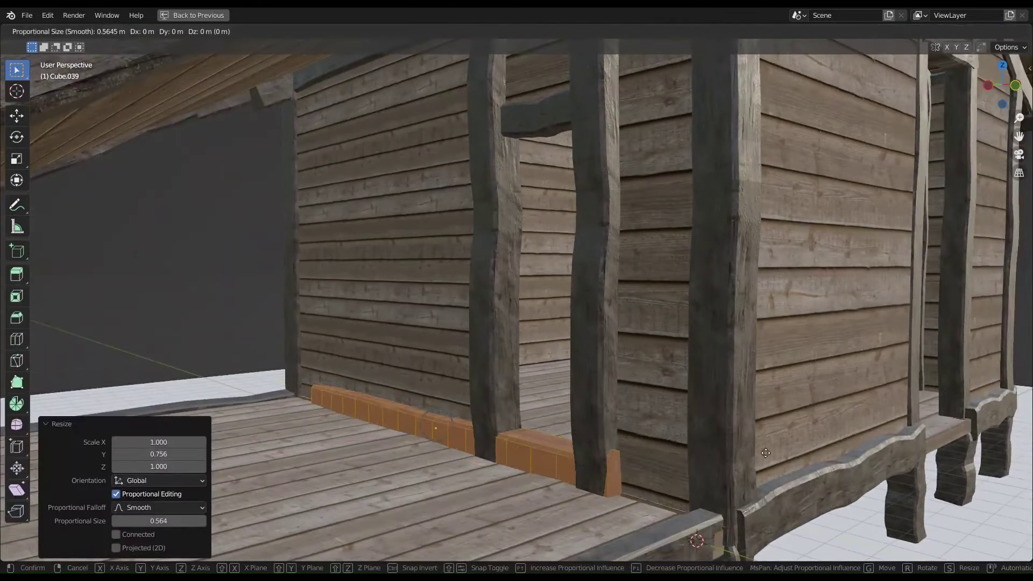
key(Tab)
Copy the wall crossbeam to a lower position and save the Viking House file
click(608, 325)
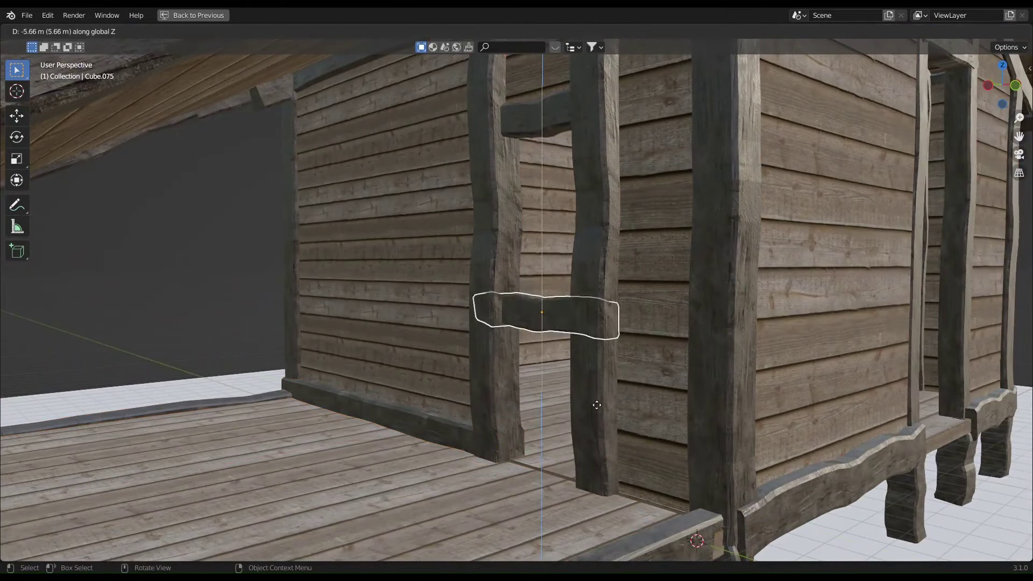
key(shift+d)
click(645, 430)
scroll(653, 413, down, 3)
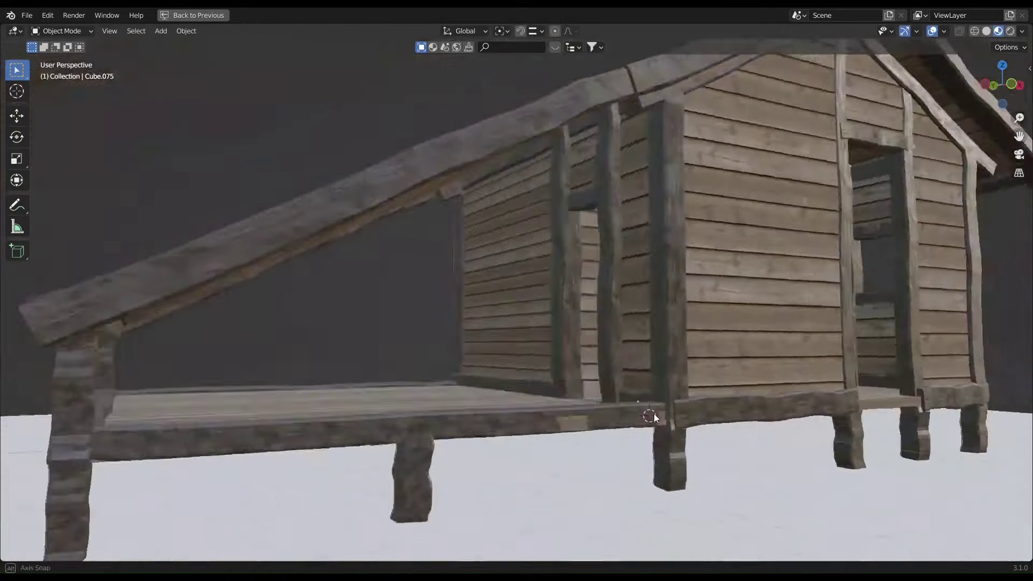
key(ctrl+s)
Duplicate the small plank block along X and set its origin to geometry
mouse_move(653, 413)
middle_down()
mouse_move(654, 282)
mouse_move(430, 302)
mouse_move(608, 182)
middle_up()
click(609, 182)
key(shift+d)
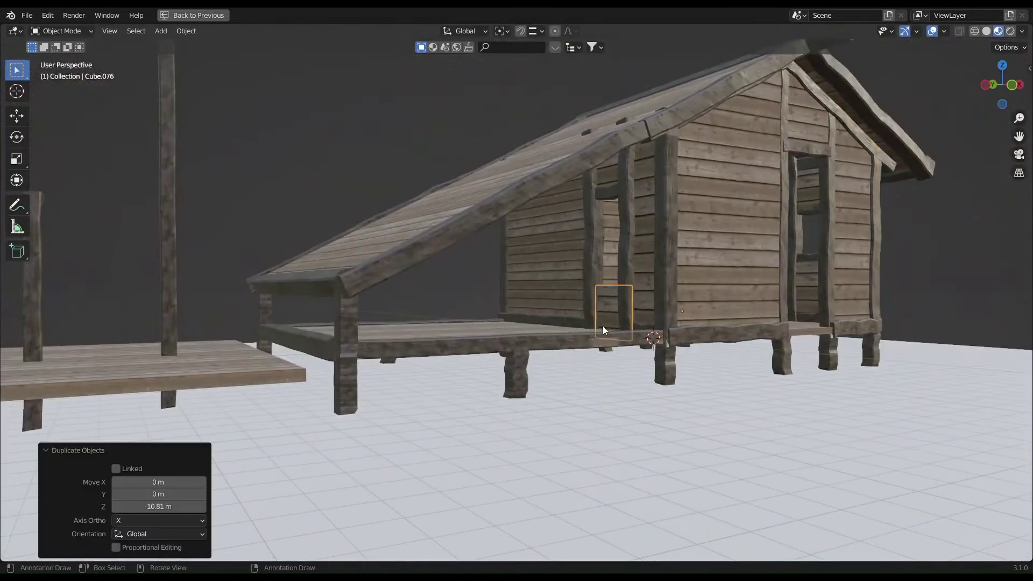
key(x)
right_click(456, 331)
click(516, 339)
middle_drag(516, 338, 576, 353)
Move the plank block under the lean-to, stretch it along X, and Cube Project its UVs
key(g)
key(x)
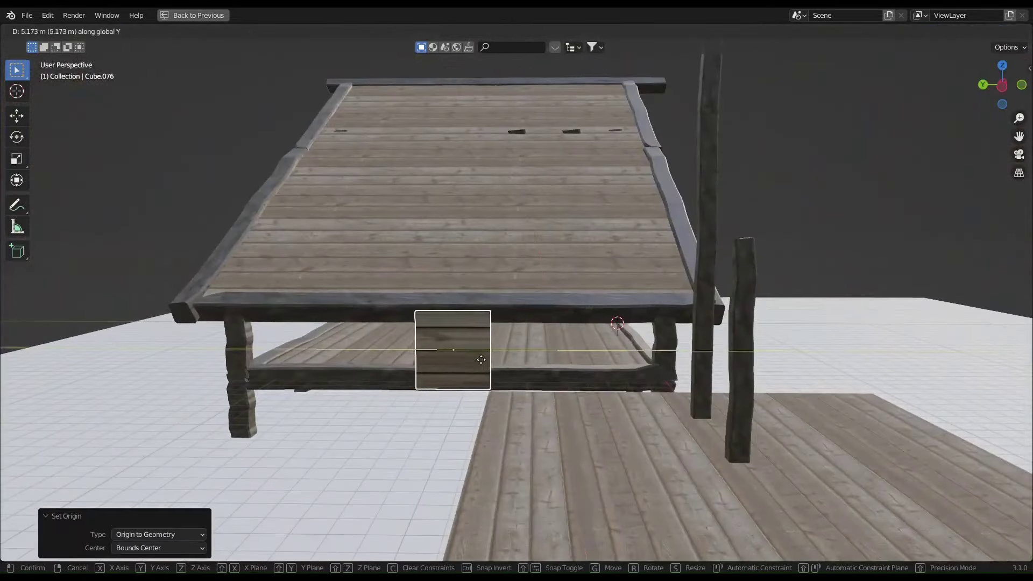
click(480, 355)
key(s)
key(x)
key(Return)
key(ctrl+space)
key(Tab)
key(u)
click(164, 355)
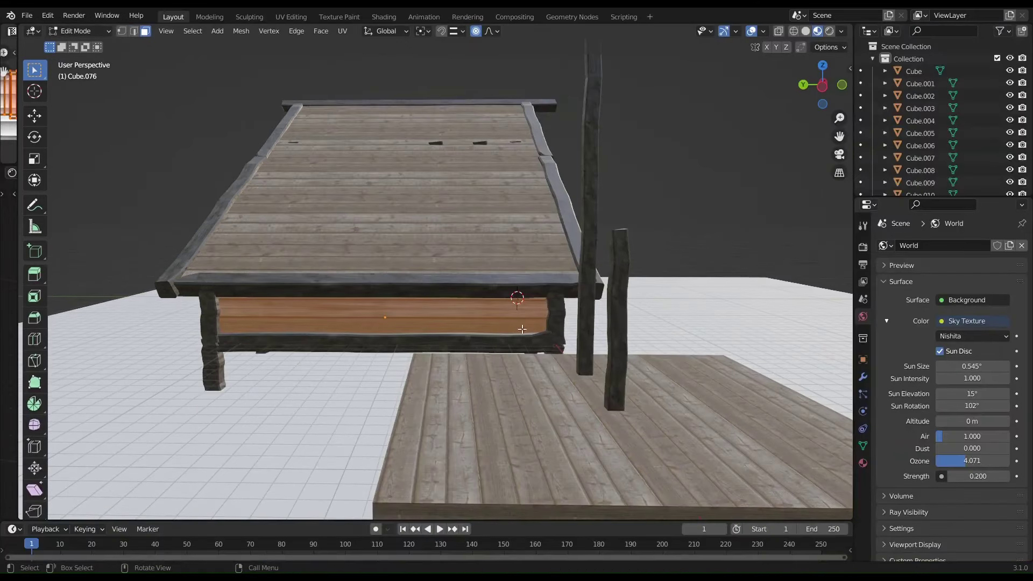
Stretch the panel's UV island along X and save as Viking House.blend
key(ctrl+space)
key(s)
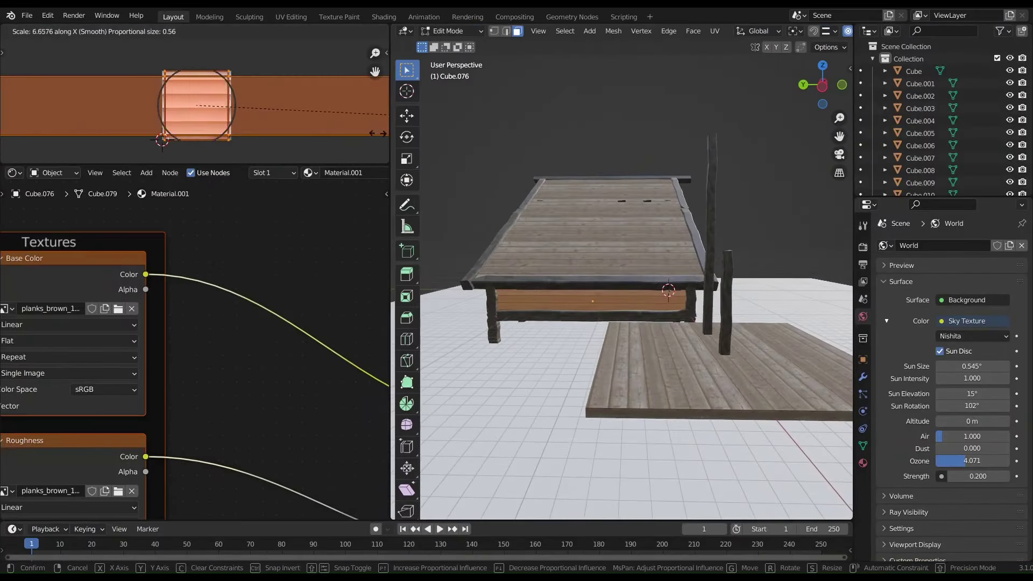
scroll(605, 371, up, 3)
key(Tab)
scroll(650, 275, down, 3)
key(ctrl+s)
Select two tall wall posts
mouse_move(611, 246)
middle_down()
mouse_move(735, 244)
mouse_move(621, 222)
middle_up()
click(740, 242)
shift+click(633, 231)
Duplicate both posts, turn the copies 90° and scale them to 0.642
key(shift+d)
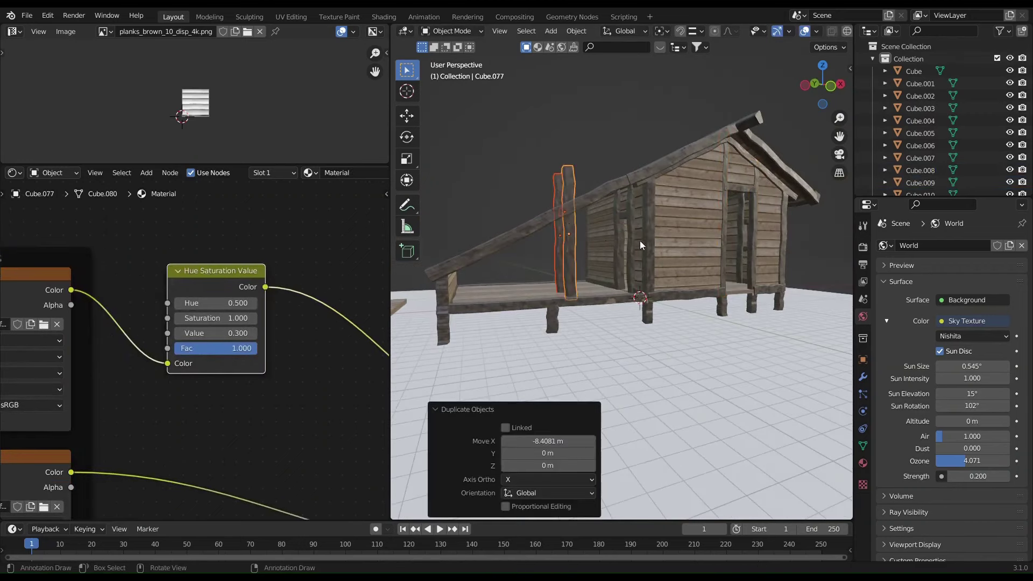
key(r)
key(z)
key(9)
key(0)
key(Return)
key(s)
click(615, 321)
key(ctrl+space)
key(KP_1)
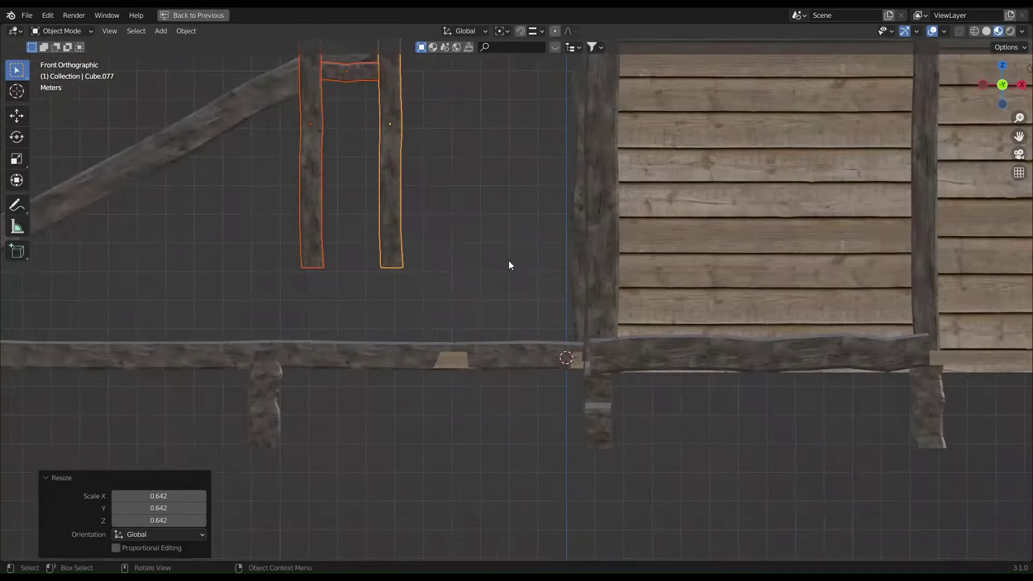
Set the short posts on the floor beam, resize the crossbeam and widen the frame along X
key(g)
key(z)
click(507, 326)
scroll(403, 210, up, 3)
click(401, 214)
click(515, 236)
click(457, 204)
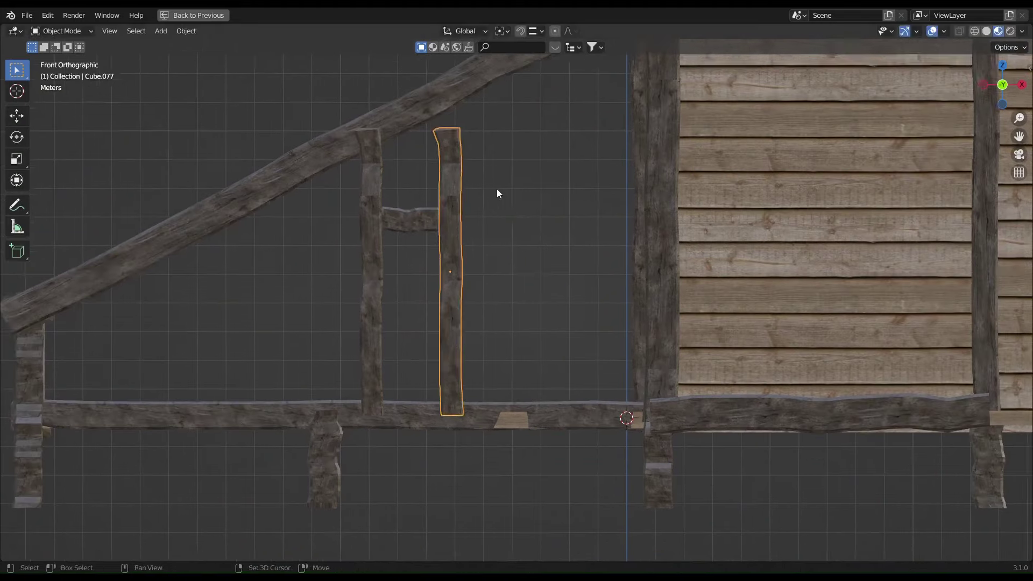
key(g)
key(x)
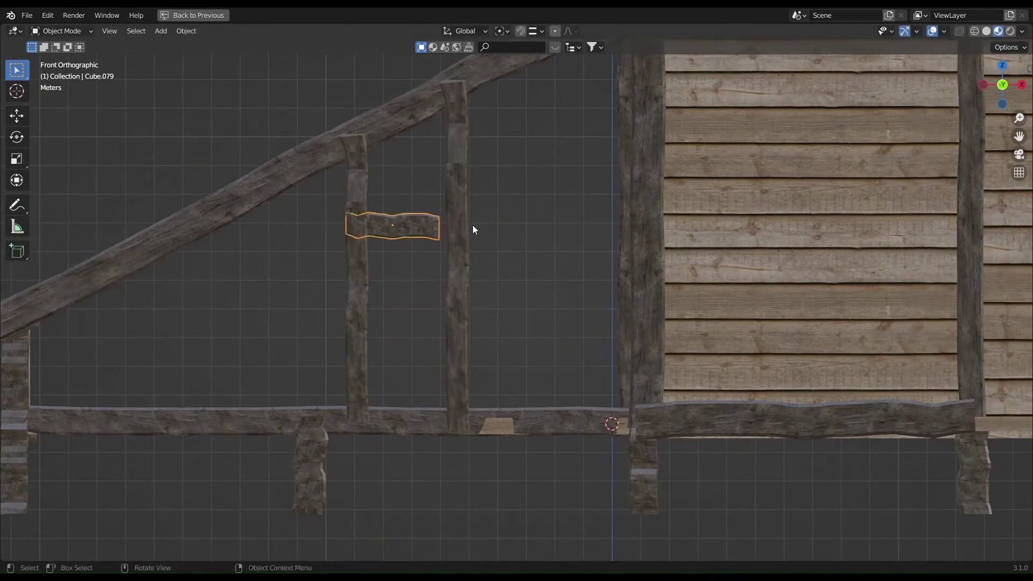
scroll(508, 204, down, 5)
middle_drag(494, 262, 496, 299)
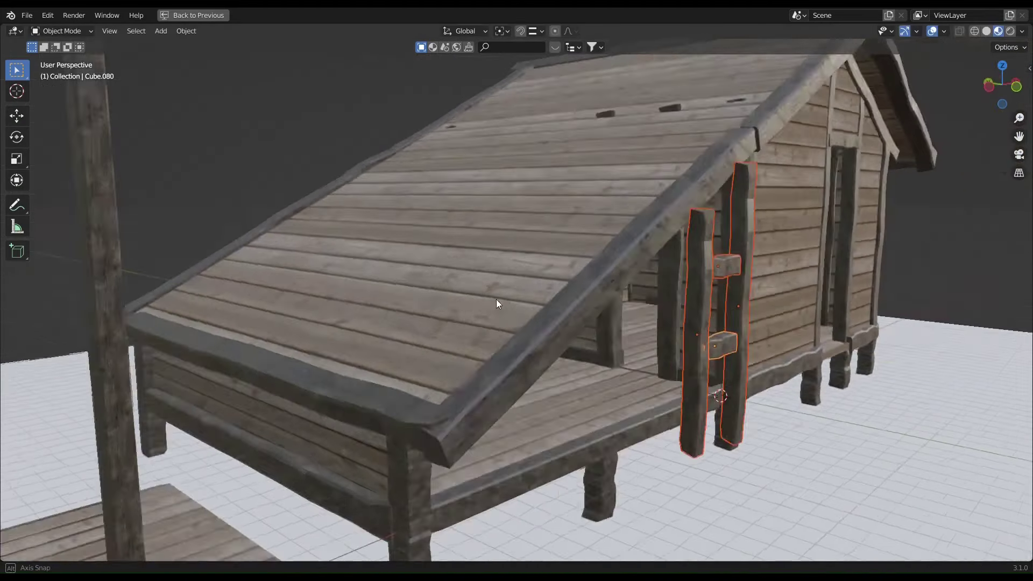
Duplicate the post-and-rung frame and place the copy along the wall in Y
key(shift+d)
key(y)
click(670, 298)
middle_drag(670, 297, 665, 253)
scroll(665, 253, up, 2)
Raise the rafter plank under the roof and slide it into place along Y
click(687, 144)
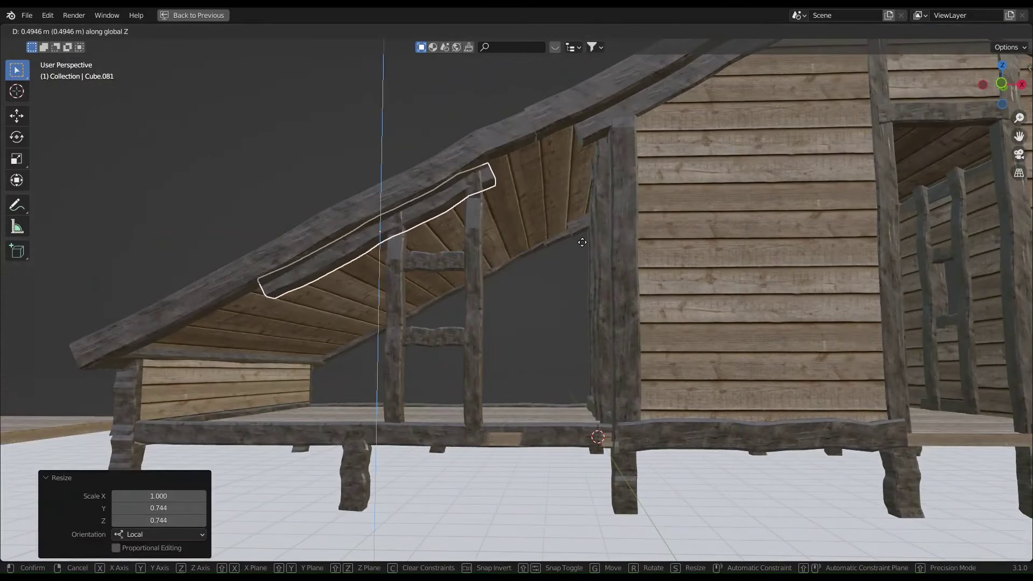
click(586, 241)
middle_drag(586, 240, 594, 238)
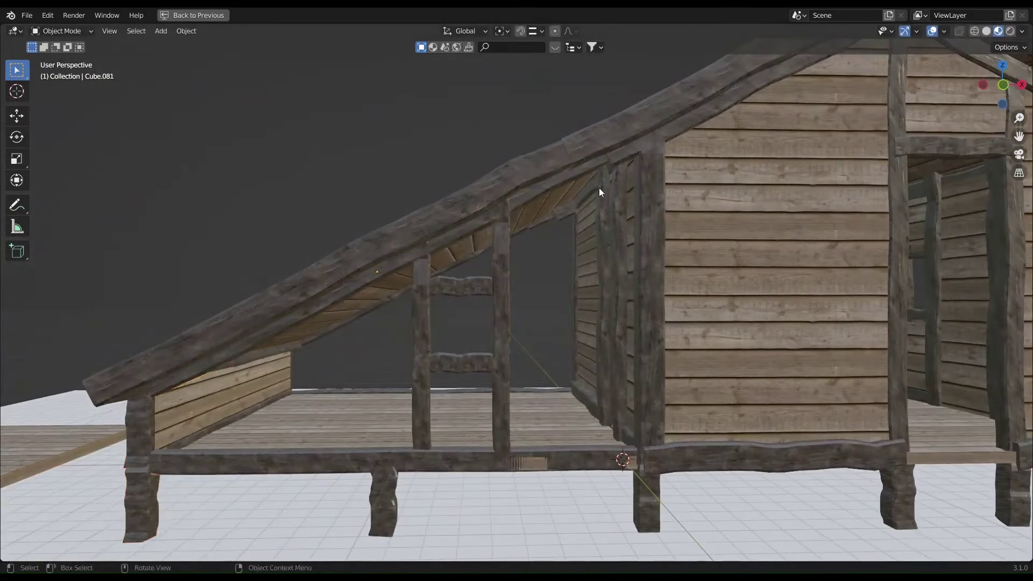
key(g)
key(y)
mouse_move(600, 192)
middle_down()
mouse_move(589, 165)
mouse_move(386, 234)
middle_up()
click(588, 169)
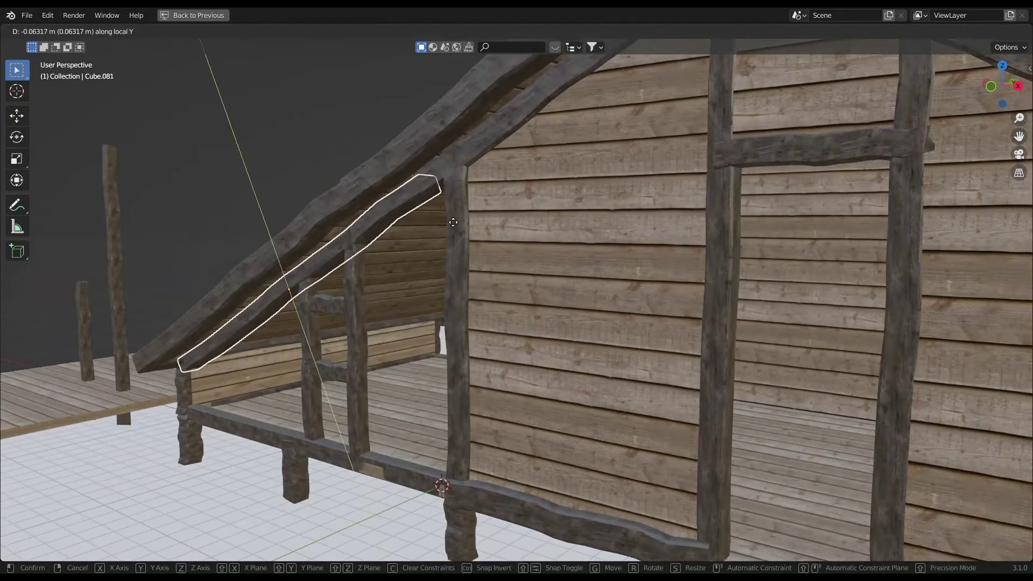
Duplicate the frame, mirror it across Y with Ctrl+M and set it on the far side
shift+click(346, 290)
mouse_move(346, 291)
middle_down()
mouse_move(333, 380)
mouse_move(281, 423)
middle_up()
key(shift+d)
key(ctrl+m)
key(y)
key(Return)
key(g)
key(y)
click(484, 376)
Check the shed in rendered view, save the file, and return to solid shading
middle_drag(484, 376, 606, 362)
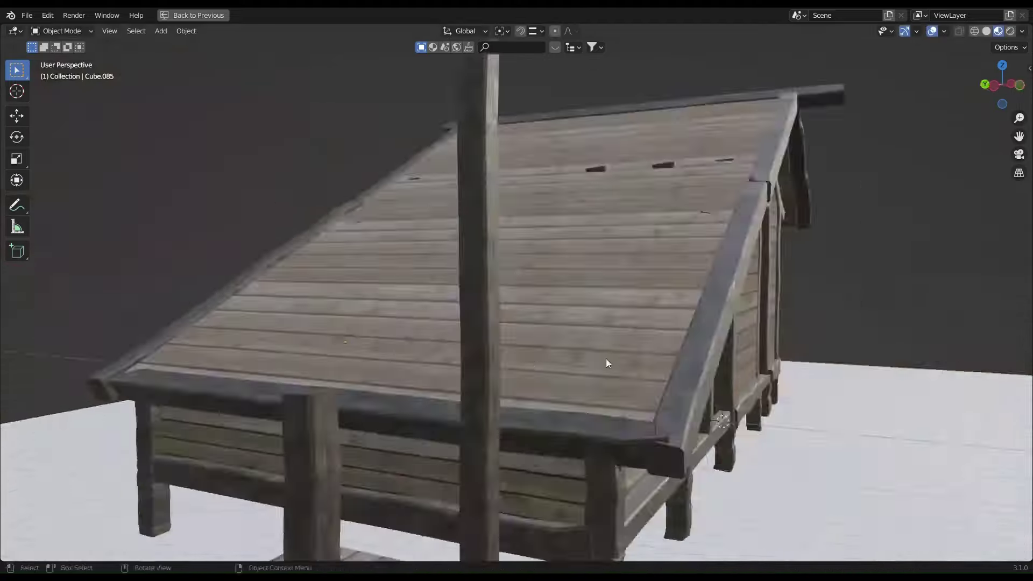
key(z)
scroll(700, 227, up, 5)
key(ctrl+s)
middle_drag(540, 269, 538, 287)
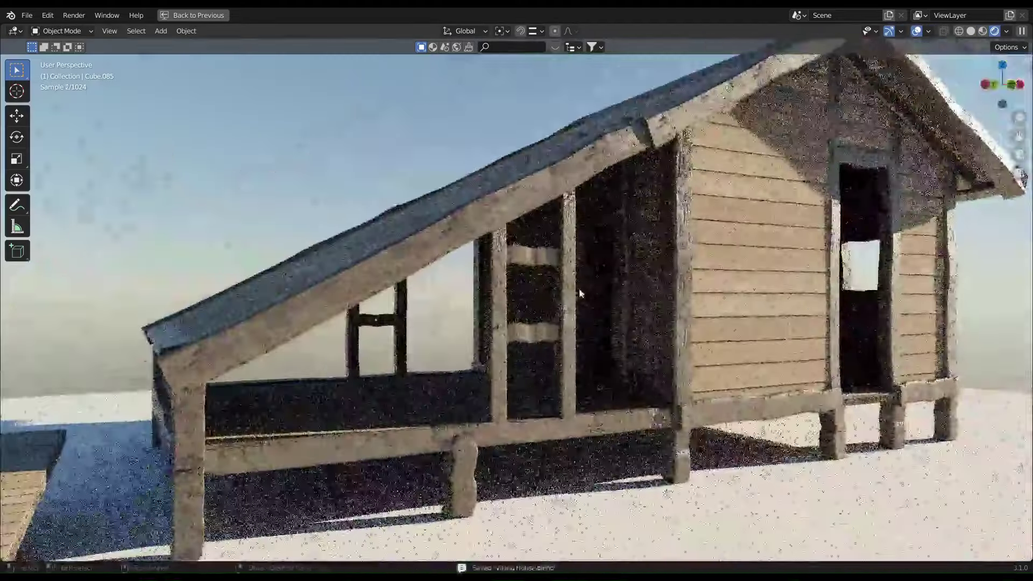
scroll(538, 287, up, 3)
key(z)
click(633, 299)
click(547, 331)
Duplicate a floor plank, raise it and zero its X rotation to form a gable panel
key(shift+d)
key(z)
click(554, 258)
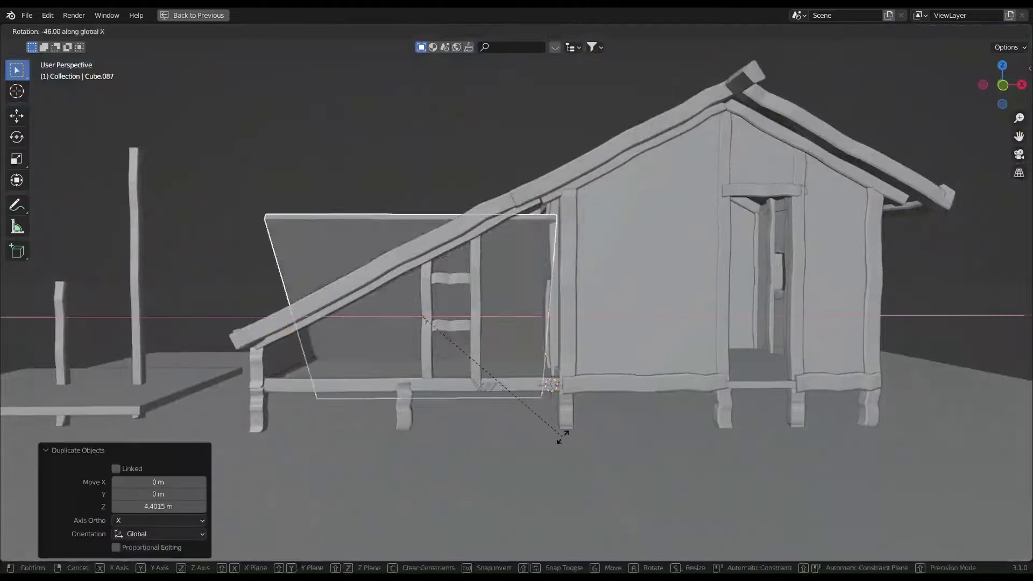
text(rx0)
click(551, 350)
key(KP_3)
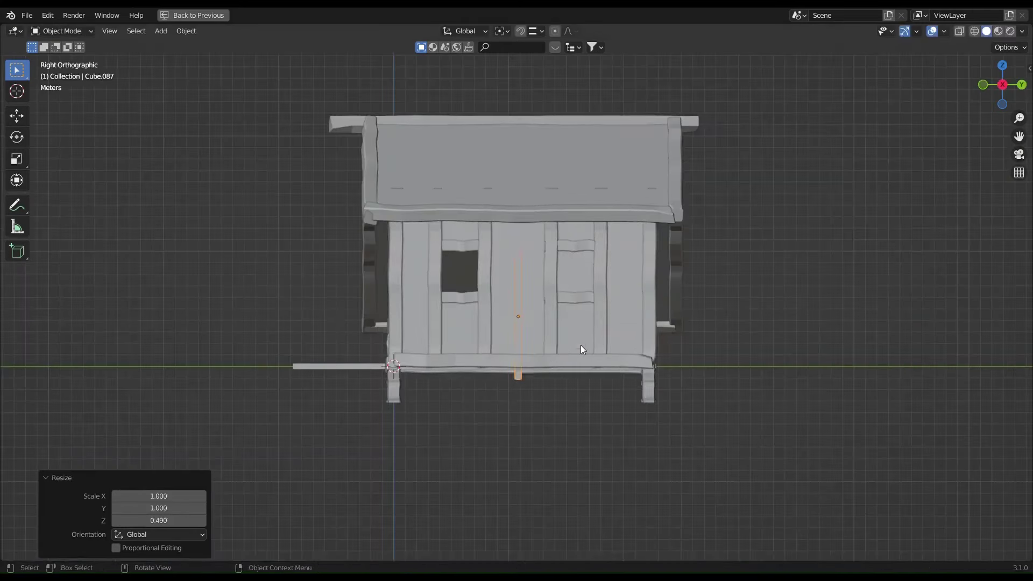
click(505, 321)
key(KP_1)
In Edit Mode with X-ray on, add an edge loop across the plank panel
key(Tab)
key(alt+z)
drag(248, 192, 337, 285)
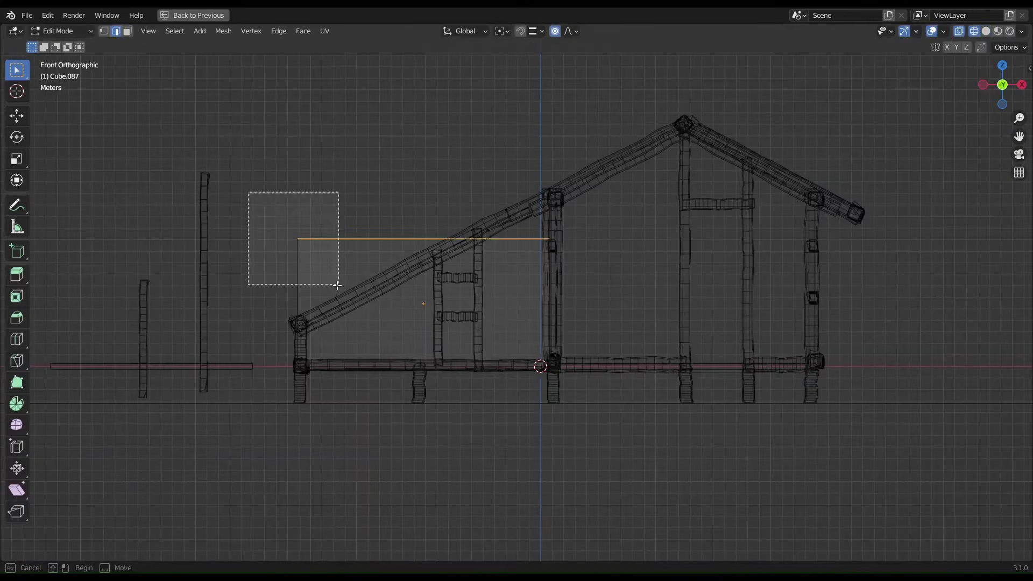
key(Escape)
scroll(562, 253, up, 6)
key(ctrl+r)
click(314, 323)
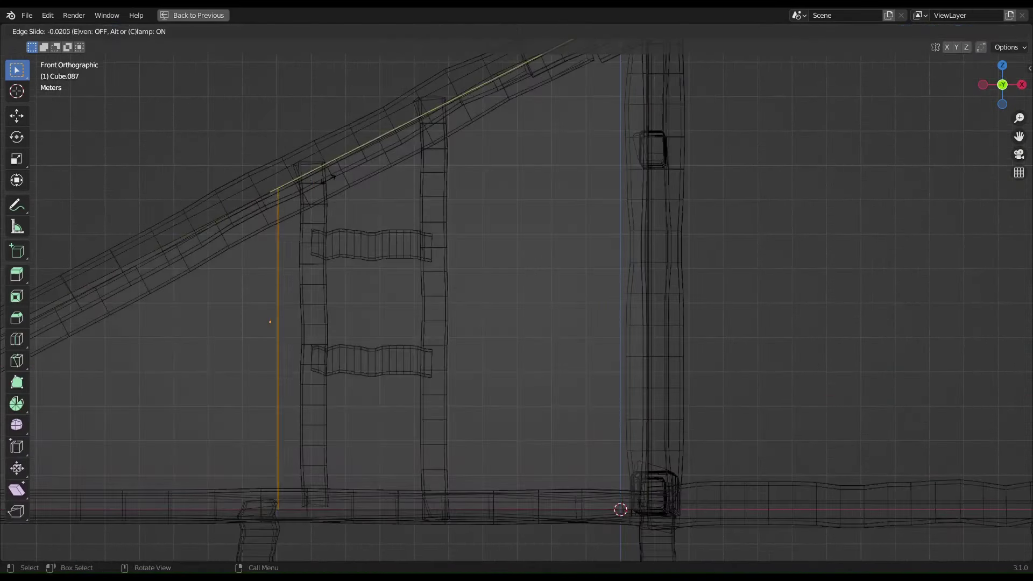
click(377, 165)
key(Escape)
scroll(430, 300, down, 2)
shift+middle_drag(431, 300, 446, 269)
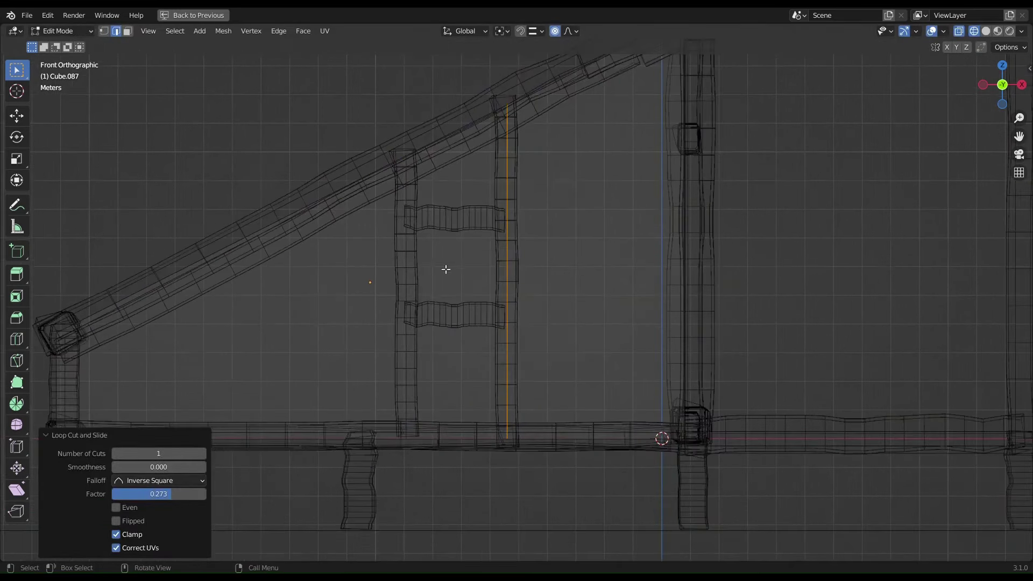
click(434, 123)
Add a second edge loop and delete the face between the posts to open the window
key(ctrl+r)
click(506, 285)
right_click(505, 285)
key(s)
key(z)
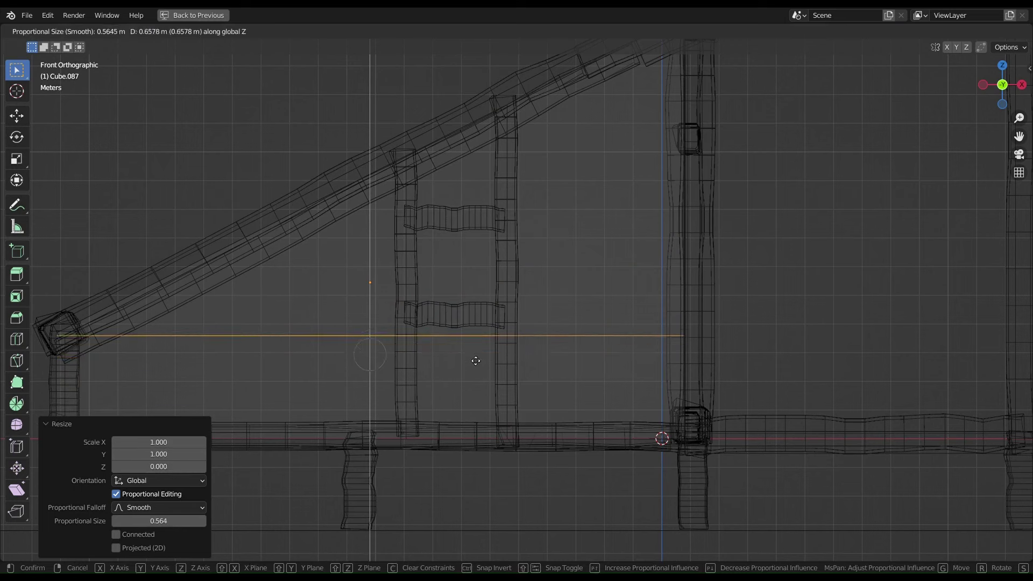
key(3)
click(461, 279)
key(x)
Preview the opening rendered, then move the wall face beside the window above the upper rail
scroll(444, 340, up, 1)
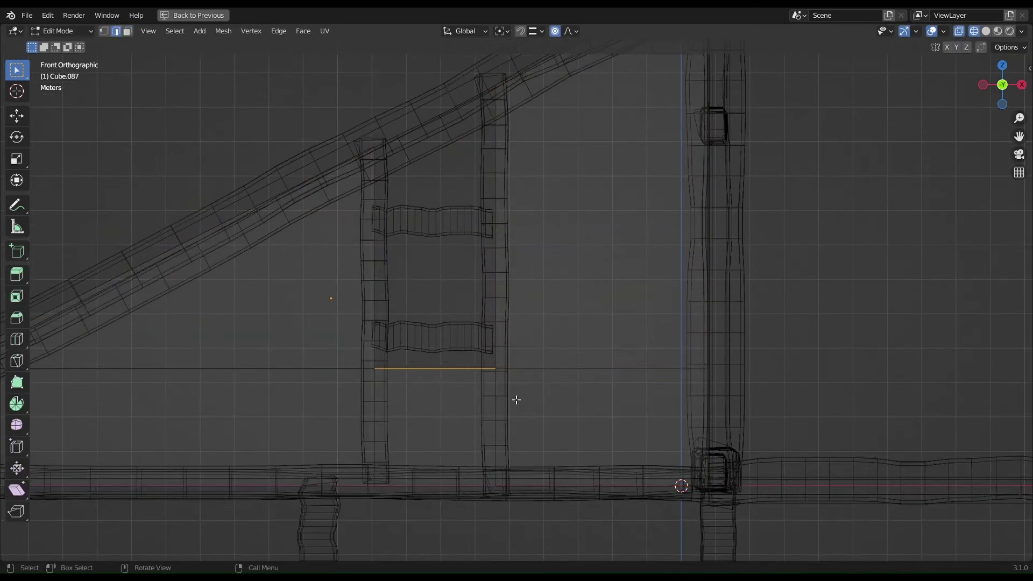
click(519, 370)
key(z)
click(558, 373)
key(ctrl+space)
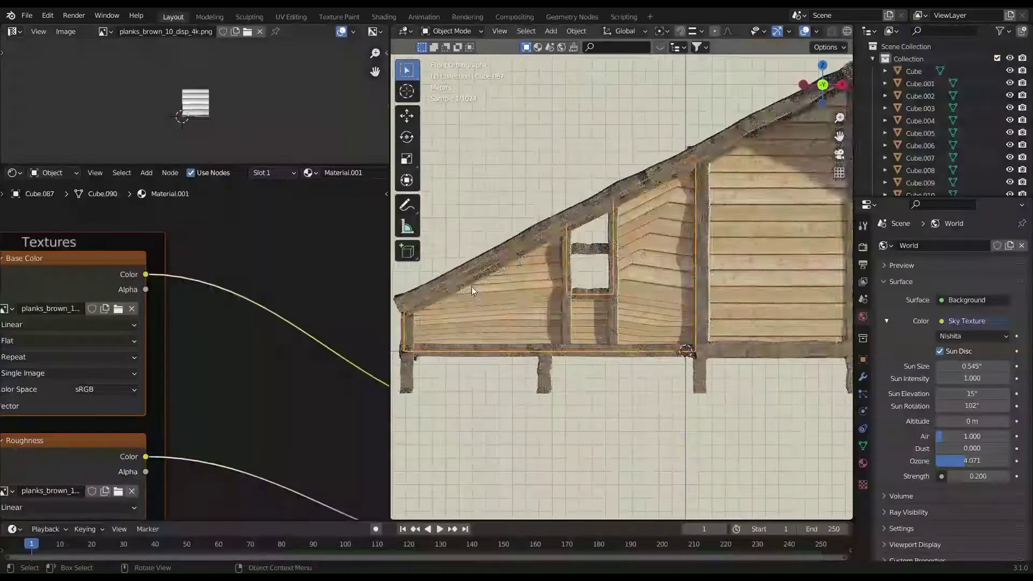
scroll(610, 305, up, 2)
key(shift+z)
key(3)
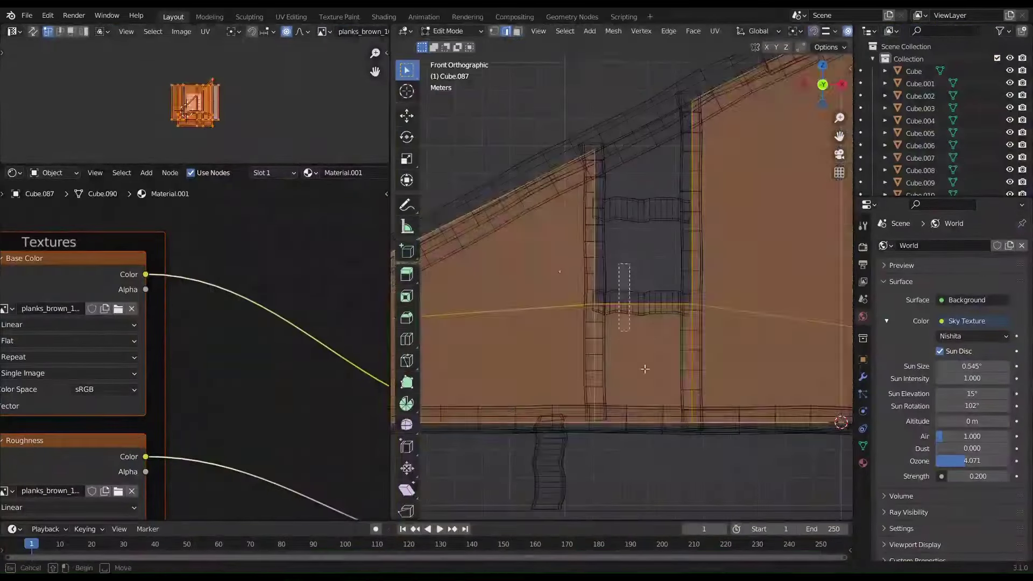
click(678, 330)
key(g)
click(683, 183)
click(624, 171)
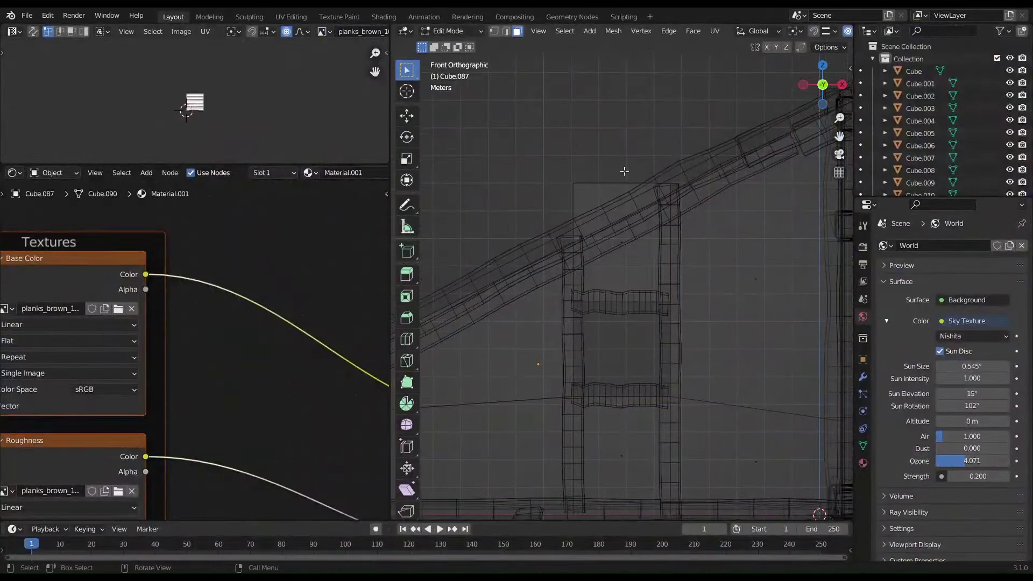
Select the edge across the window top and raise it
click(692, 197)
scroll(692, 197, up, 3)
drag(482, 119, 698, 193)
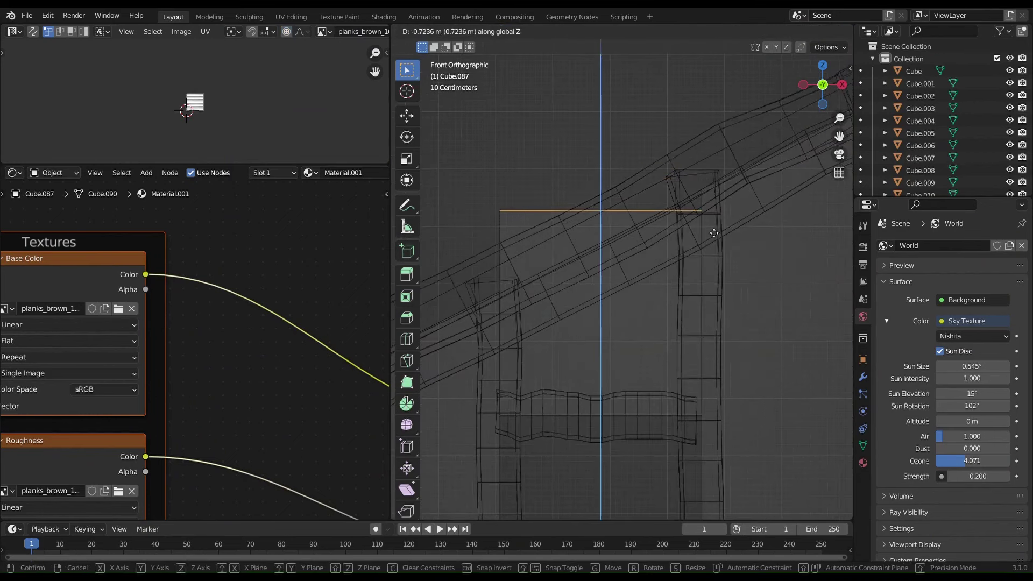
click(699, 213)
key(b)
middle_drag(494, 189, 637, 261)
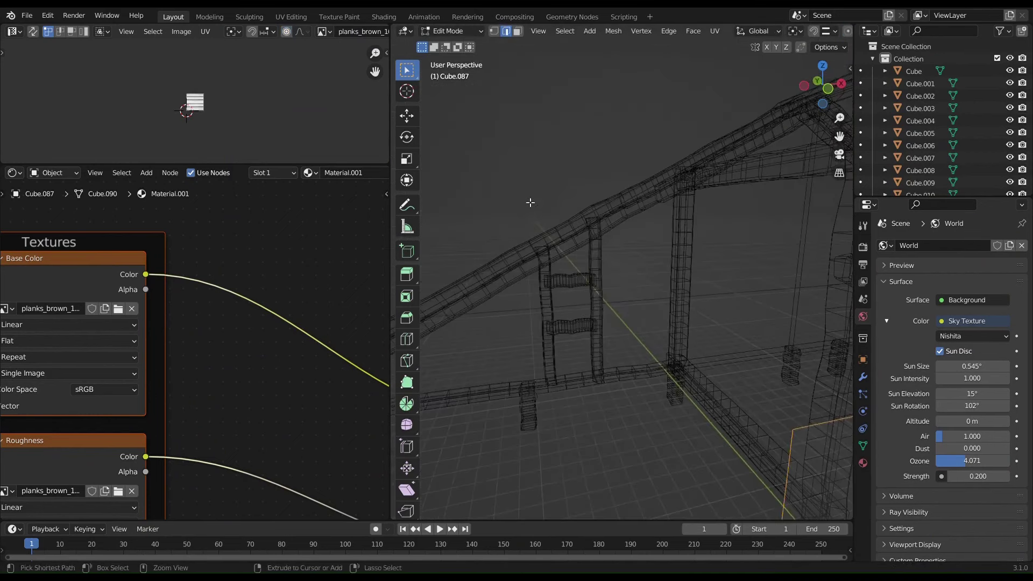
key(shift+z)
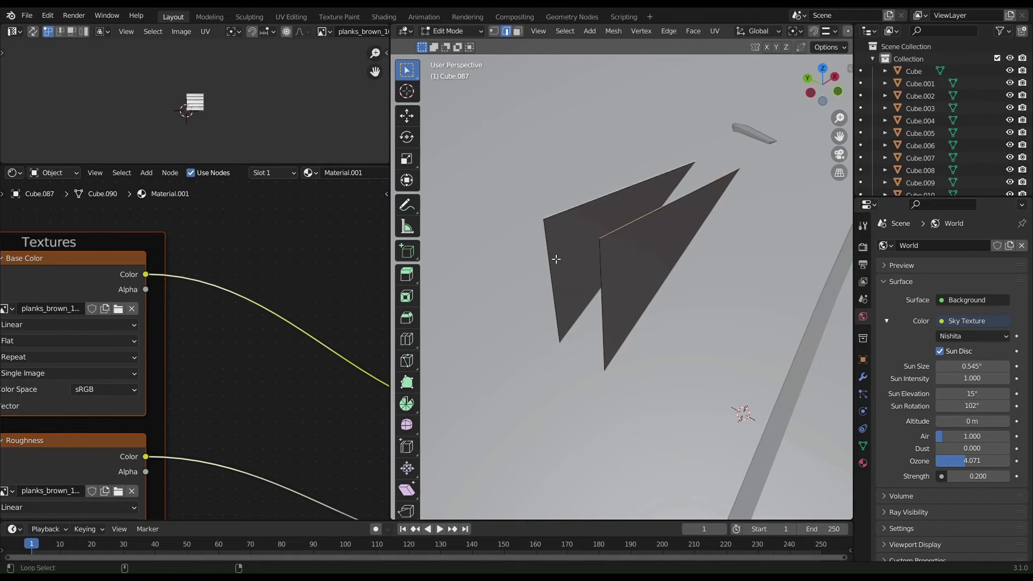
Bridge the edge loops into faces, exit Edit Mode and view the result rendered
key(ctrl+e)
click(594, 275)
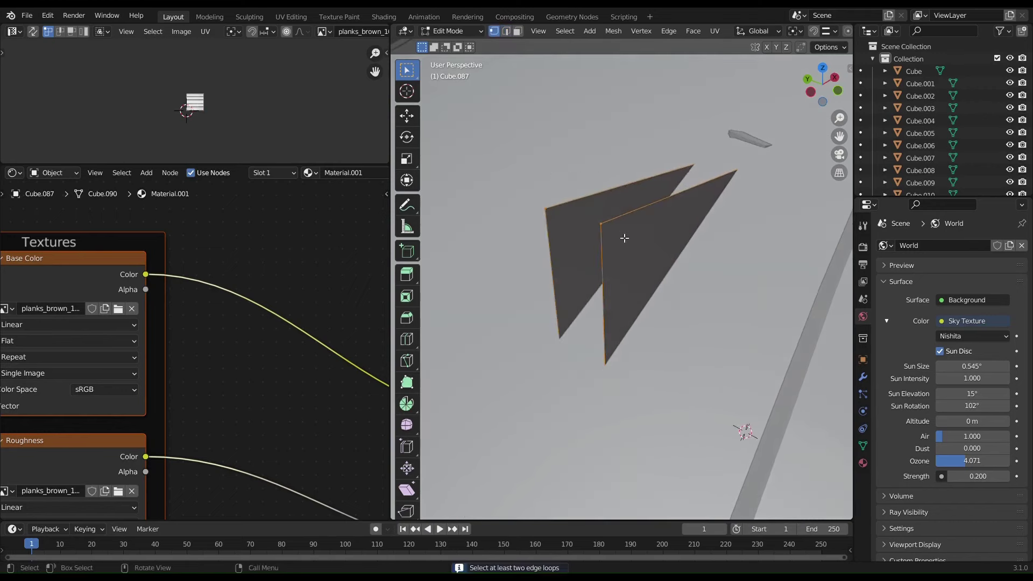
key(KP_1)
key(shift+z)
key(g)
key(Escape)
key(Tab)
key(shift+z)
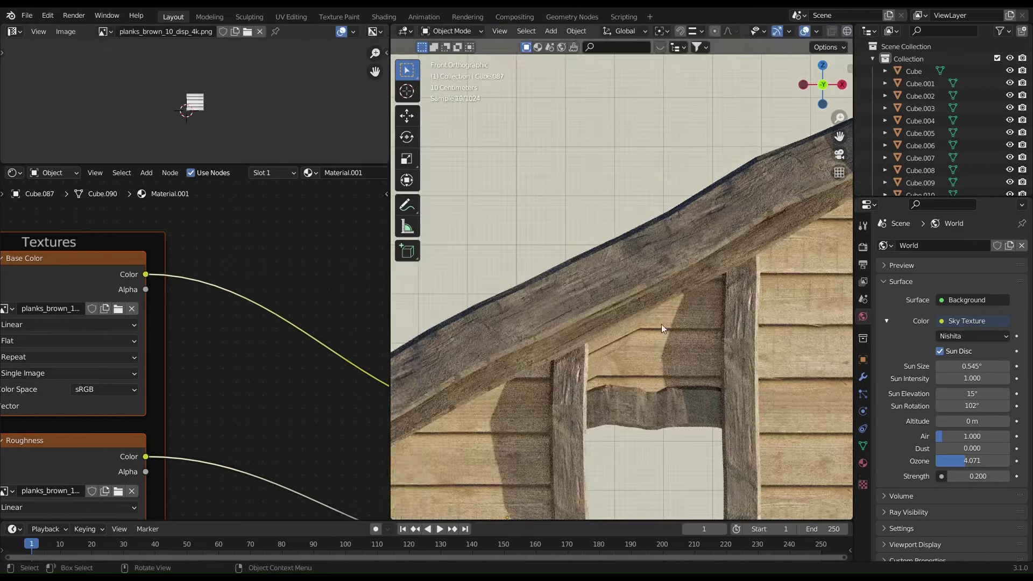
Cube-project the wall faces' UVs and scale them to match the plank texture
key(3)
key(u)
click(662, 349)
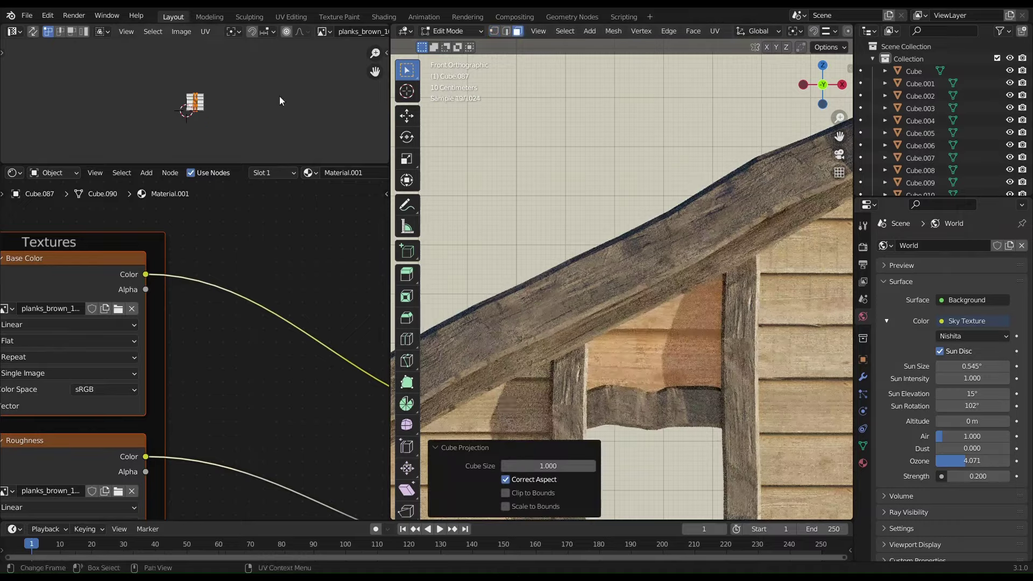
scroll(270, 135, up, 2)
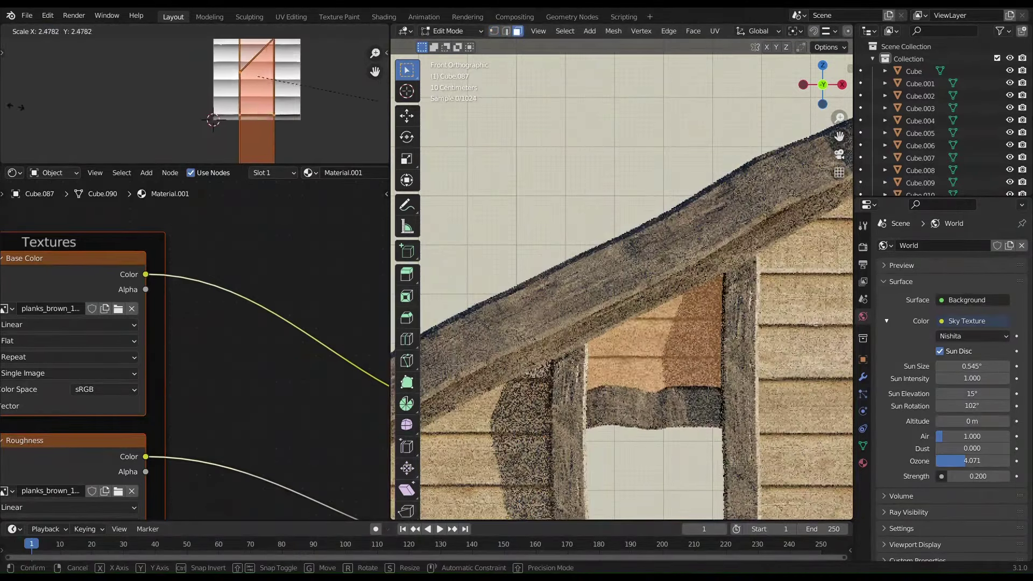
key(Tab)
key(ctrl+alt+space)
key(ctrl+alt+space)
scroll(621, 363, down, 5)
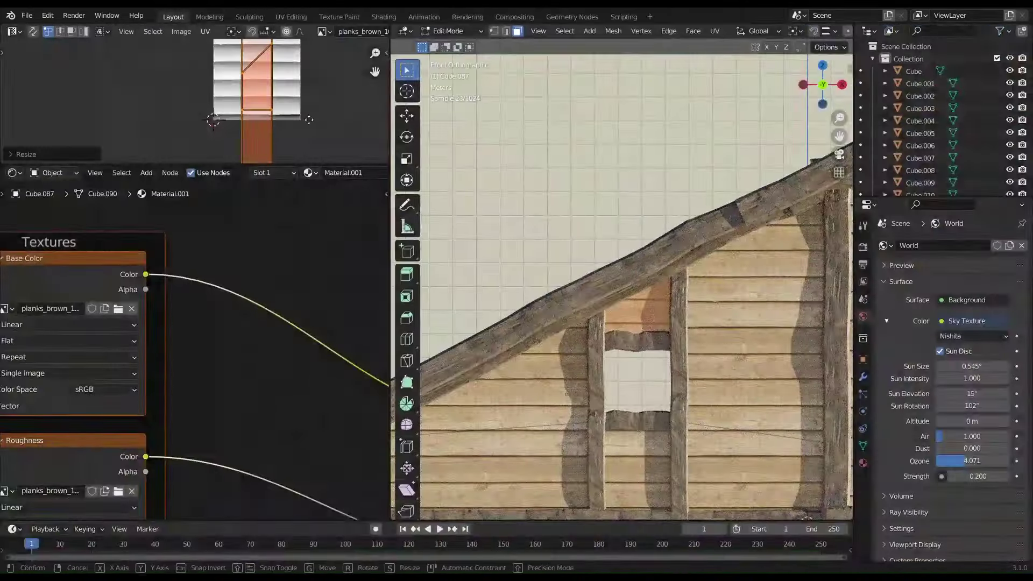
key(ctrl+s)
key(ctrl+alt+space)
Review the gable in Material Preview and Rendered view, then save Viking House.blend
middle_drag(621, 363, 575, 321)
key(z)
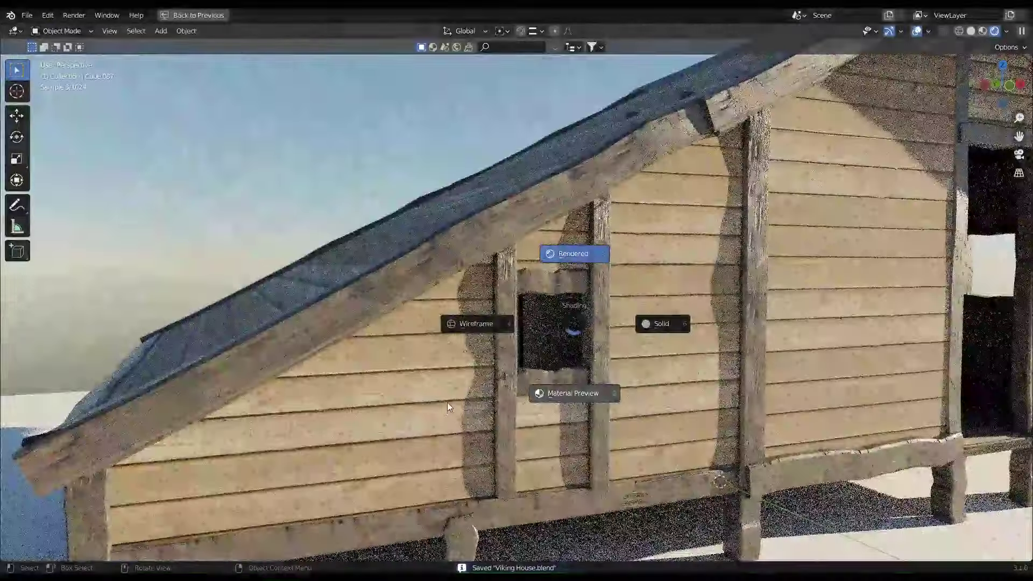
click(576, 392)
scroll(565, 247, up, 8)
scroll(698, 261, down, 6)
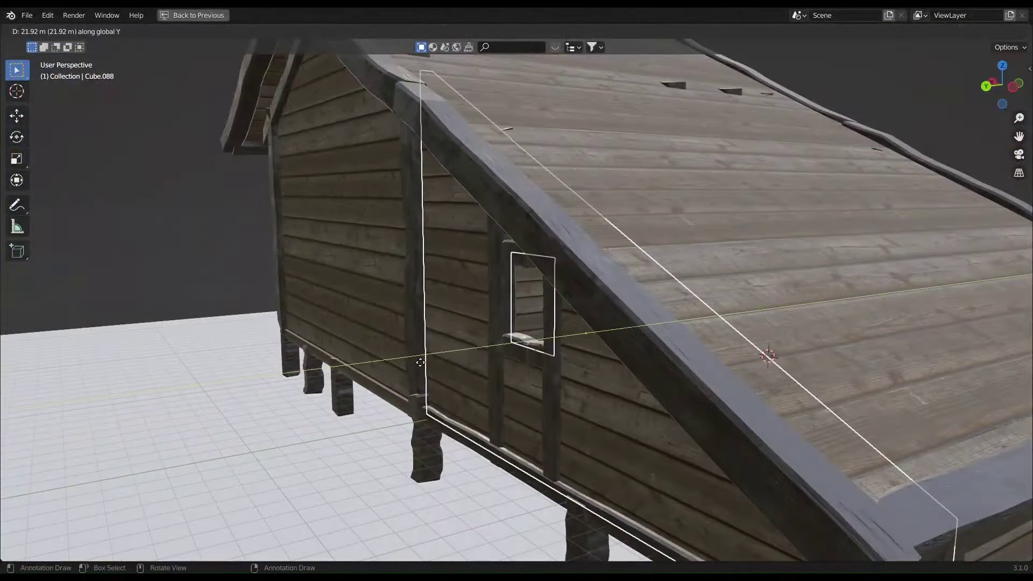
scroll(618, 262, up, 6)
key(z)
scroll(621, 266, down, 6)
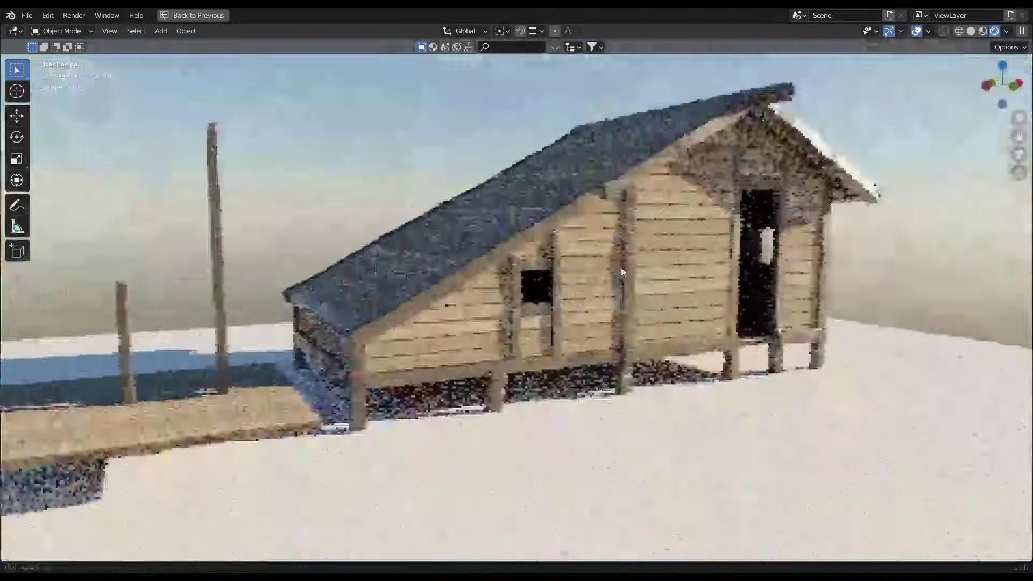
middle_drag(617, 271, 601, 270)
scroll(600, 270, up, 4)
key(ctrl+s)
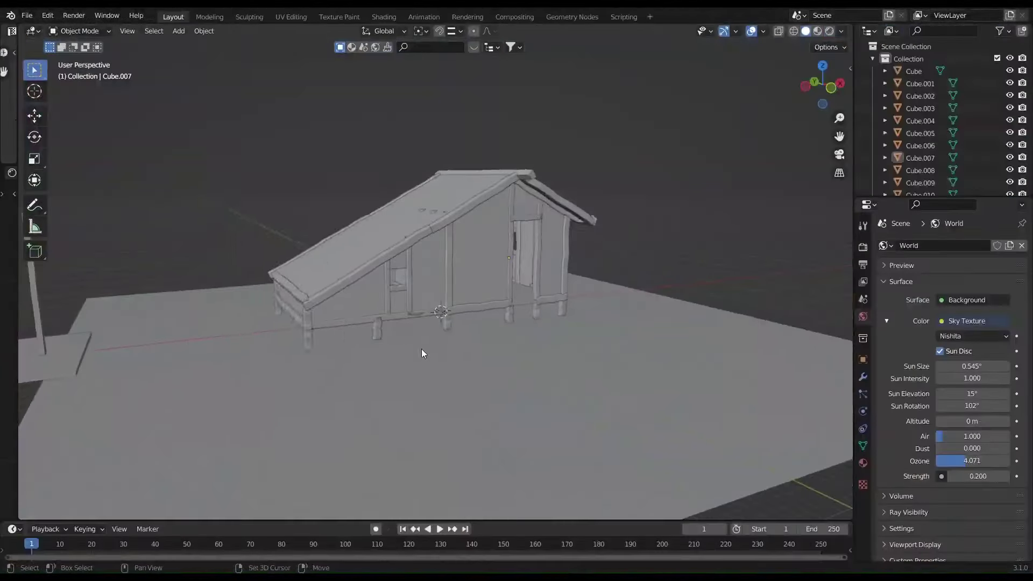
Add an upright plane and load the stone wall texture set into its material
key(shift+a)
key(s)
key(r)
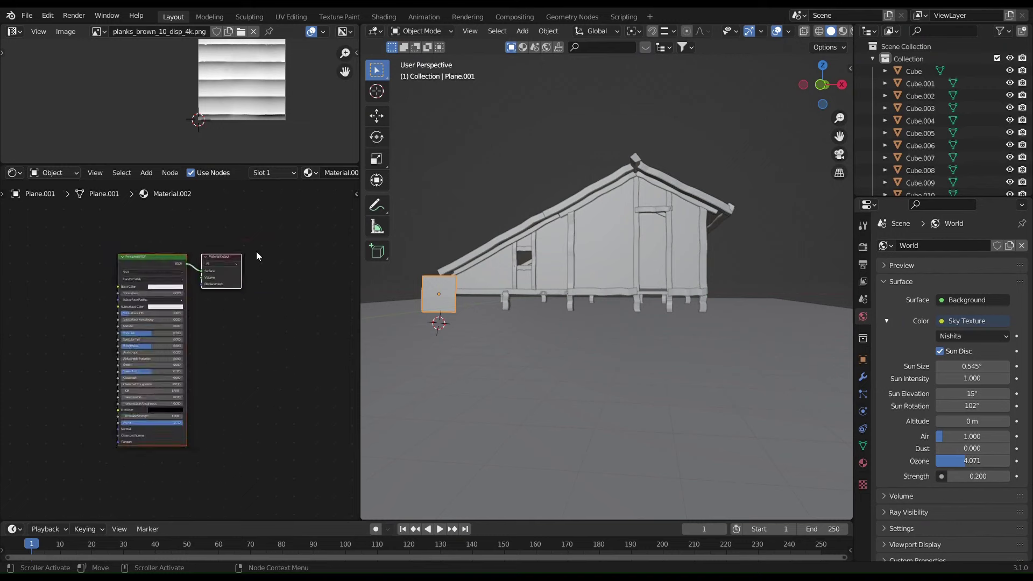
key(shift+w)
click(158, 246)
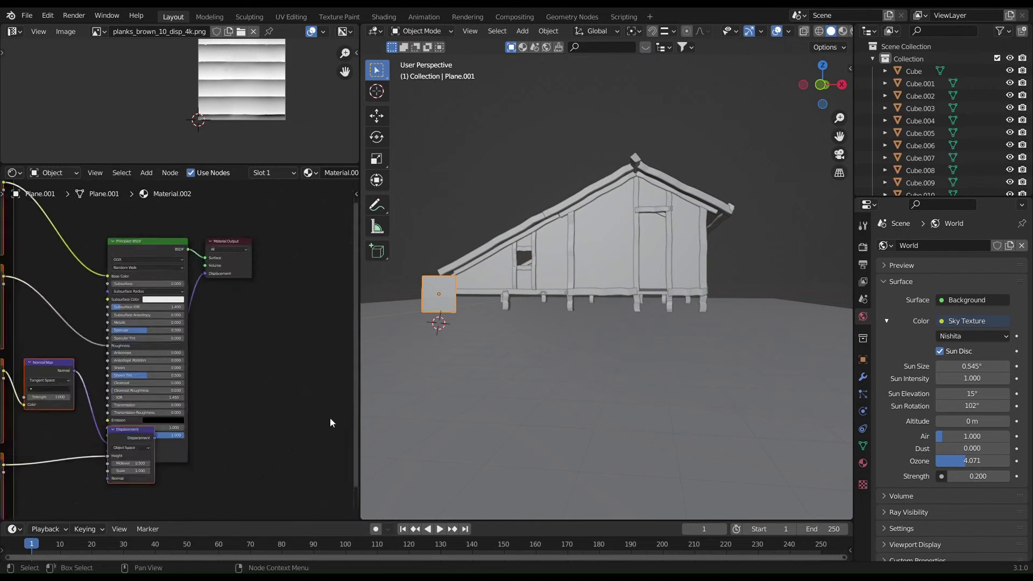
click(541, 321)
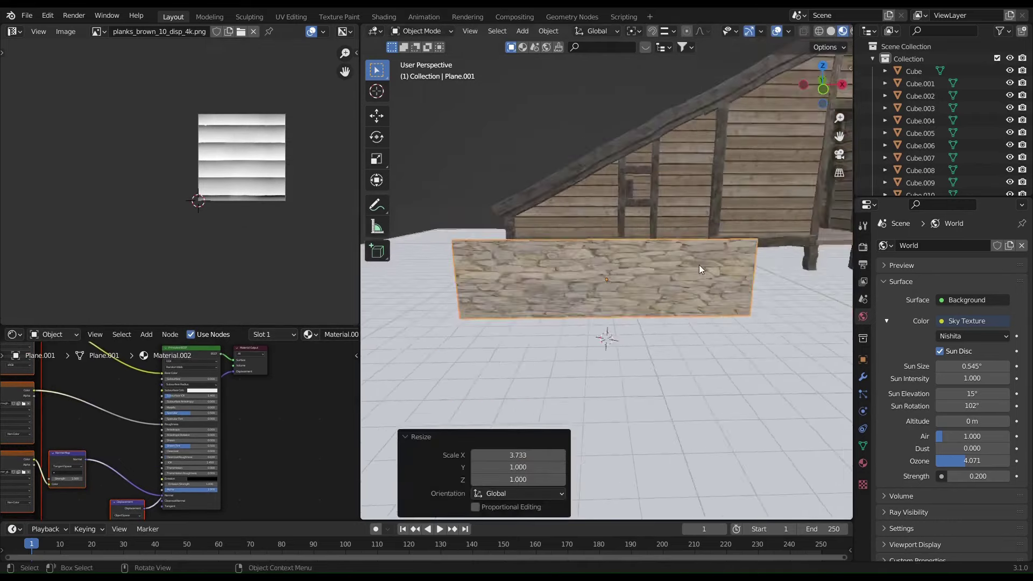
Move the stone plane along X and Y under the front wall and scale it down
scroll(699, 264, down, 5)
middle_drag(699, 264, 763, 289)
key(g)
key(x)
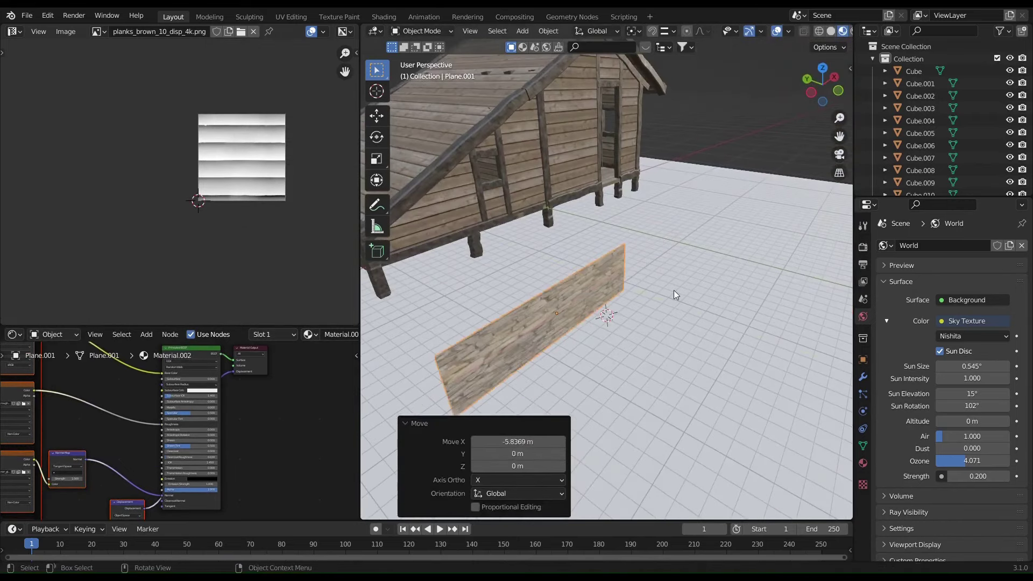
click(565, 231)
key(g)
key(y)
key(KP_Decimal)
key(s)
click(710, 364)
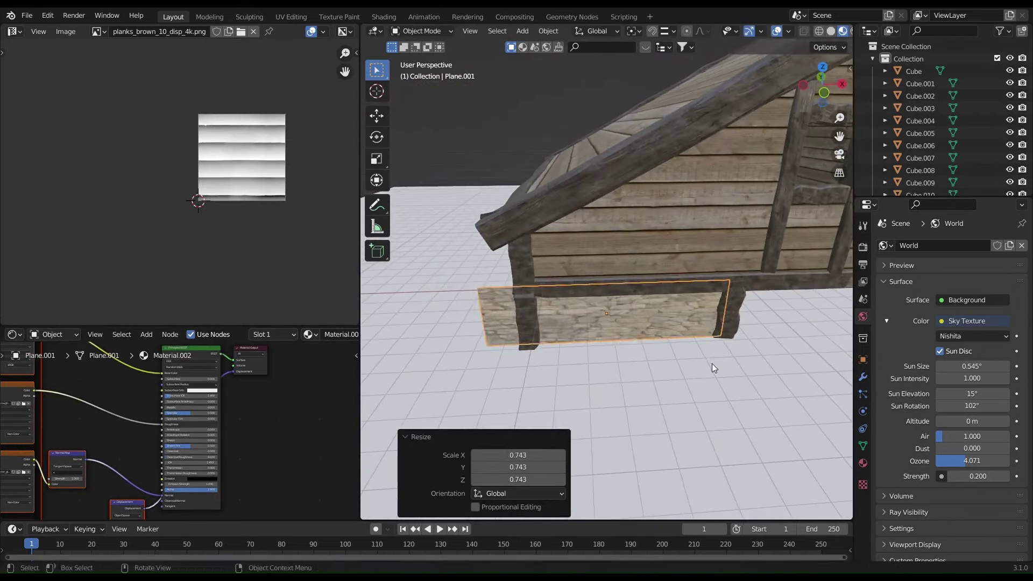
key(KP_1)
click(749, 345)
Widen the stone plane's UV island along X to fit its proportions
key(Tab)
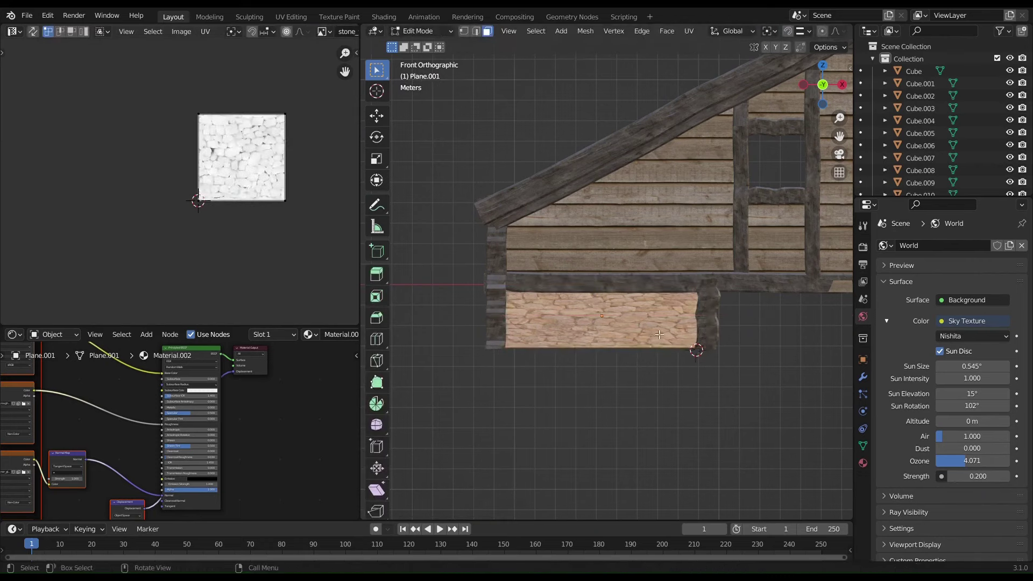
key(a)
key(s)
key(x)
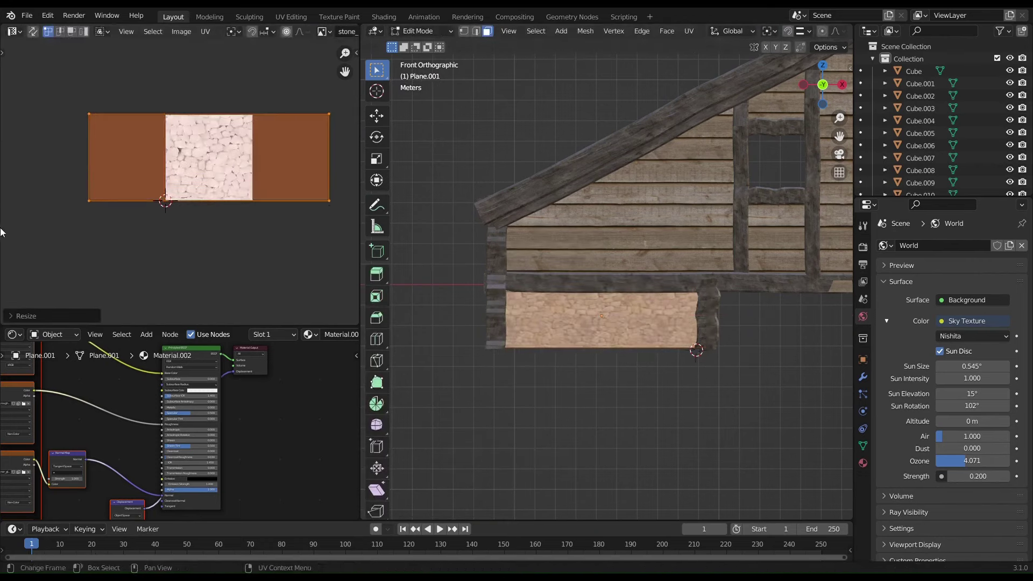
click(199, 214)
key(Tab)
mouse_move(591, 323)
middle_down()
mouse_move(635, 301)
mouse_move(657, 317)
middle_up()
scroll(634, 301, up, 2)
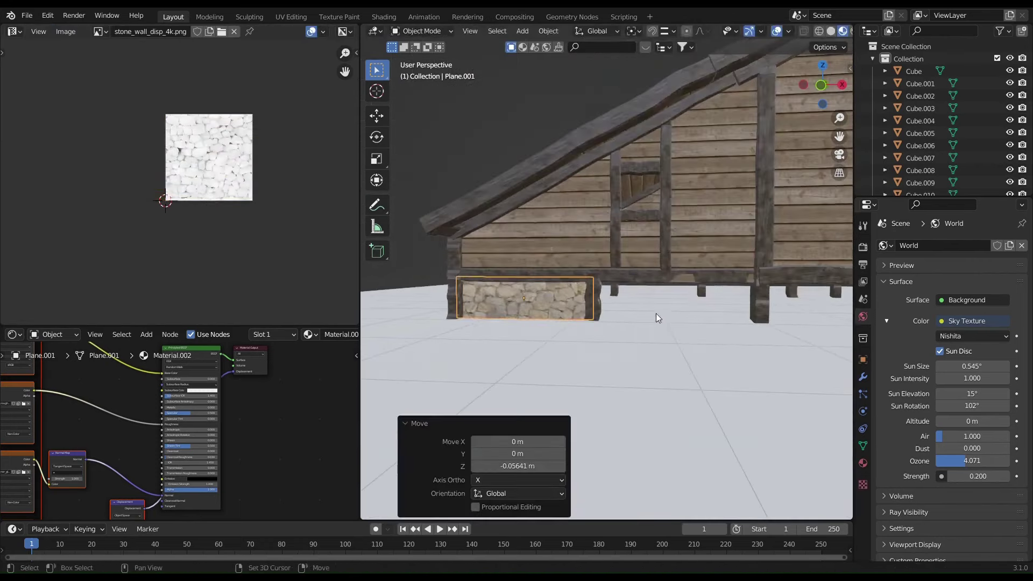
key(Escape)
Duplicate the stone strip twice along the house base, narrowing one copy
key(Tab)
key(Tab)
key(shift+d)
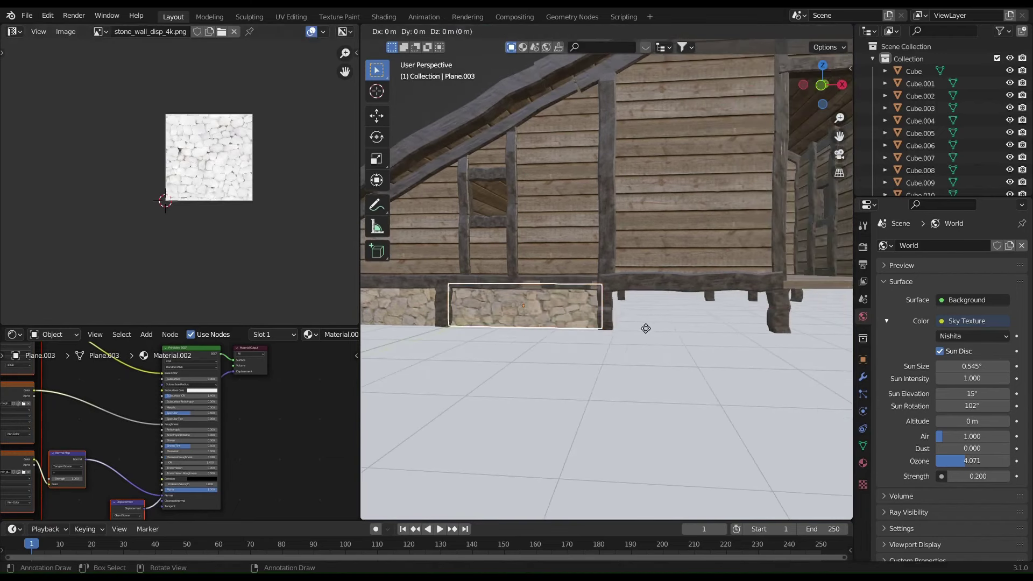
click(811, 364)
shift+middle_drag(753, 350, 774, 342)
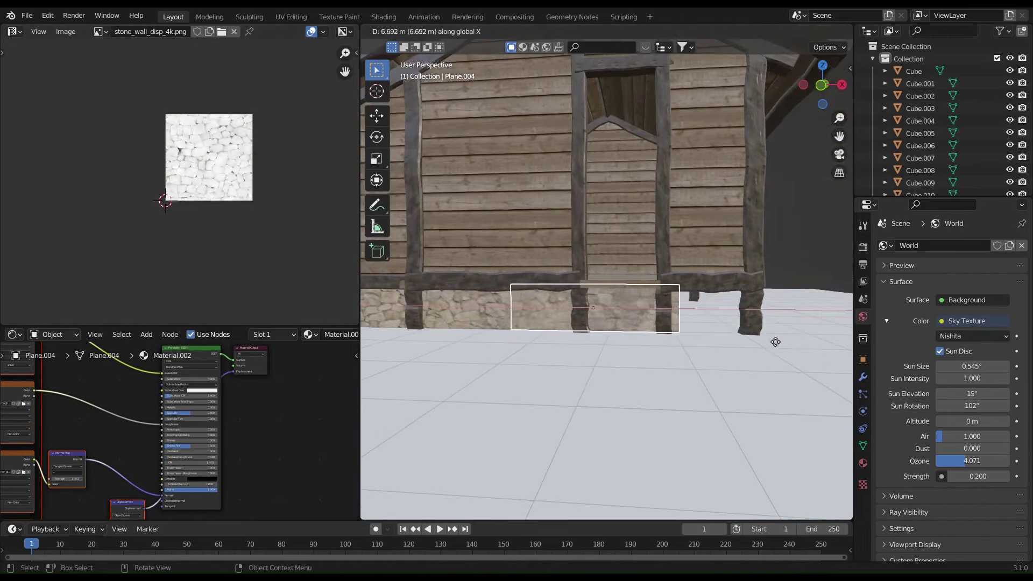
key(s)
key(x)
click(715, 344)
key(shift+d)
key(Escape)
Shift the copy's UV island to a different area of the stone texture
key(Tab)
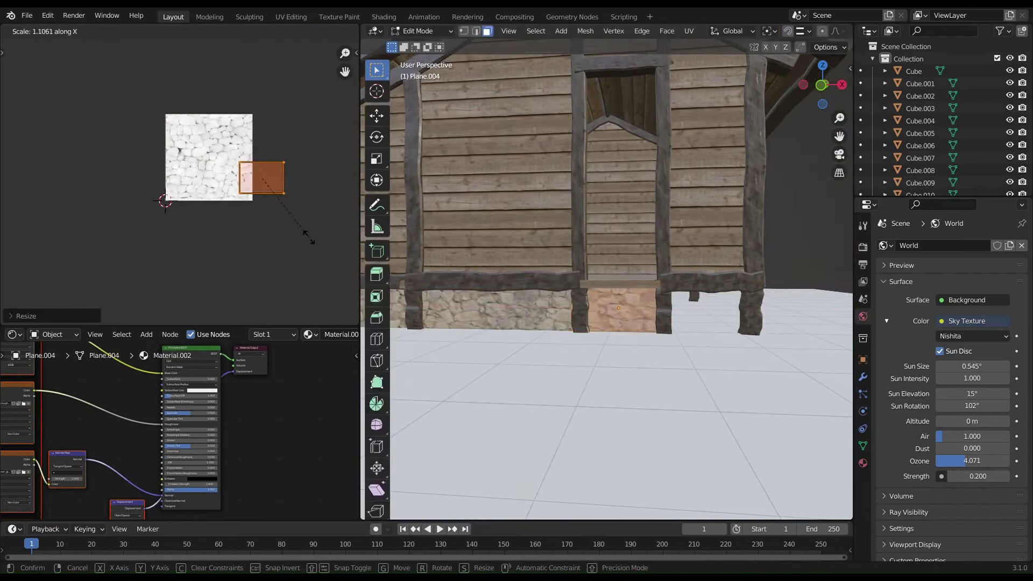
key(g)
click(326, 198)
shift+middle_drag(664, 299, 615, 296)
click(694, 351)
key(Tab)
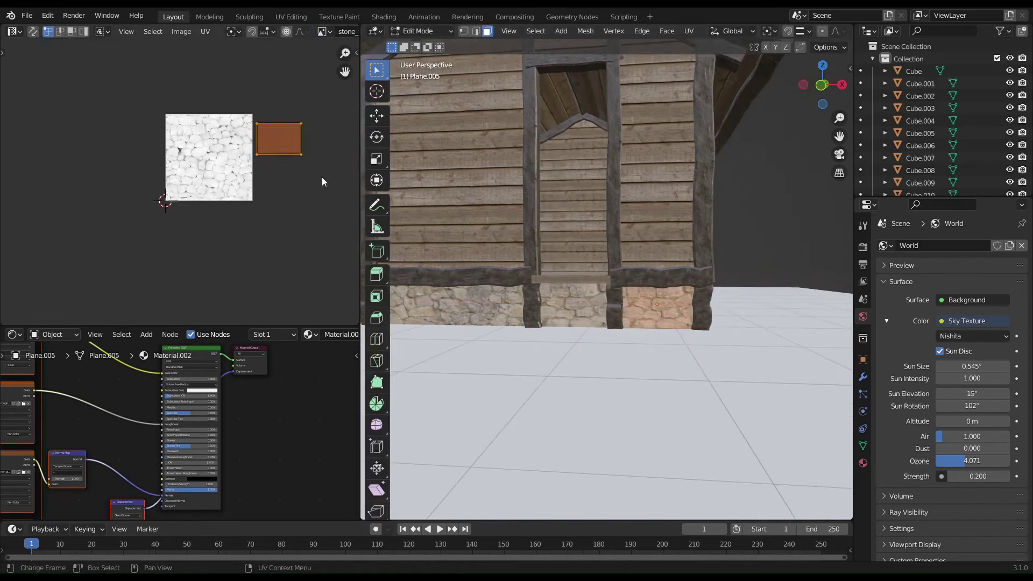
key(Tab)
middle_drag(695, 351, 580, 274)
scroll(265, 377, up, 2)
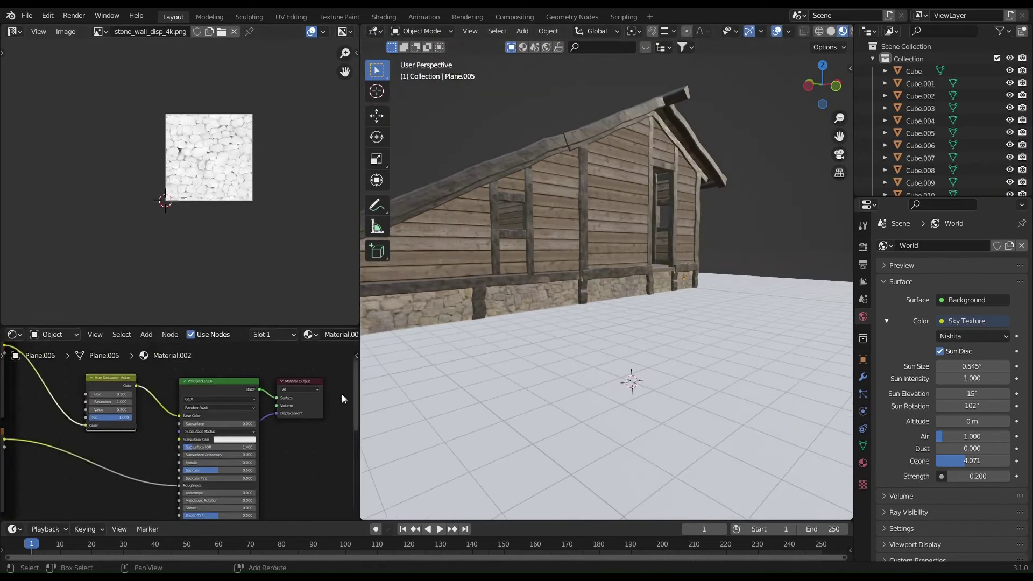
Save the file and rotate a strip copy 90° about Z for the lean-to end
middle_drag(457, 376, 535, 374)
click(536, 375)
key(ctrl+s)
click(446, 391)
key(r)
key(z)
key(9)
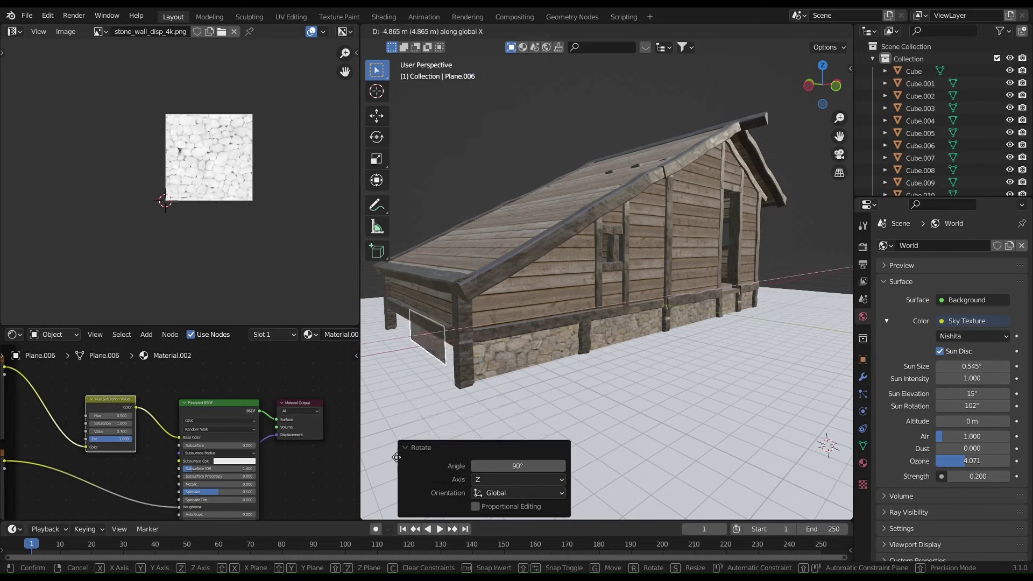
click(399, 457)
middle_drag(399, 457, 531, 406)
Move the rotated strip along Y and stretch it along the side wall base
key(g)
key(y)
click(645, 409)
middle_drag(645, 408, 679, 384)
key(s)
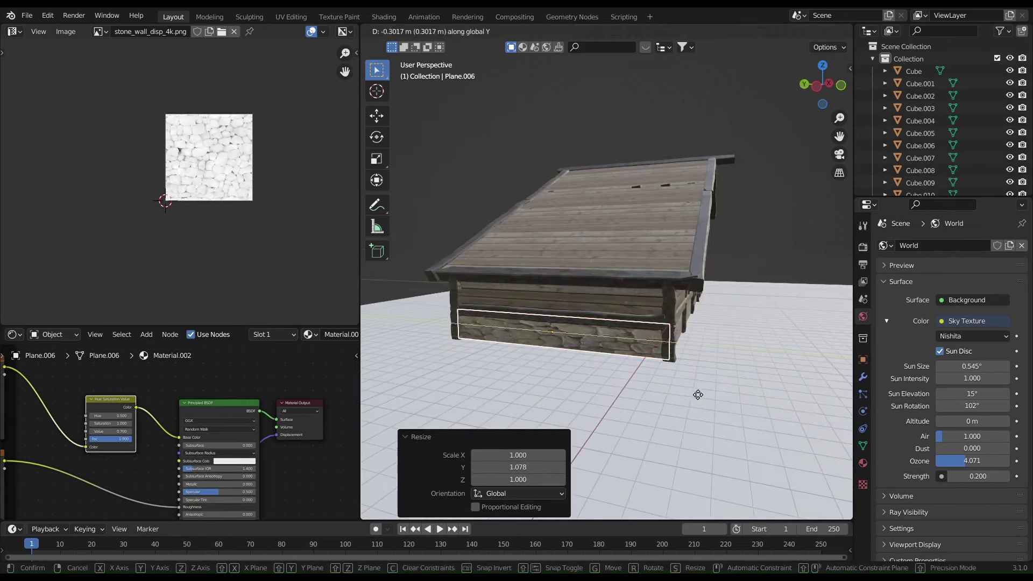
click(697, 394)
key(KP_3)
scroll(744, 329, up, 3)
click(746, 324)
middle_drag(747, 325, 458, 292)
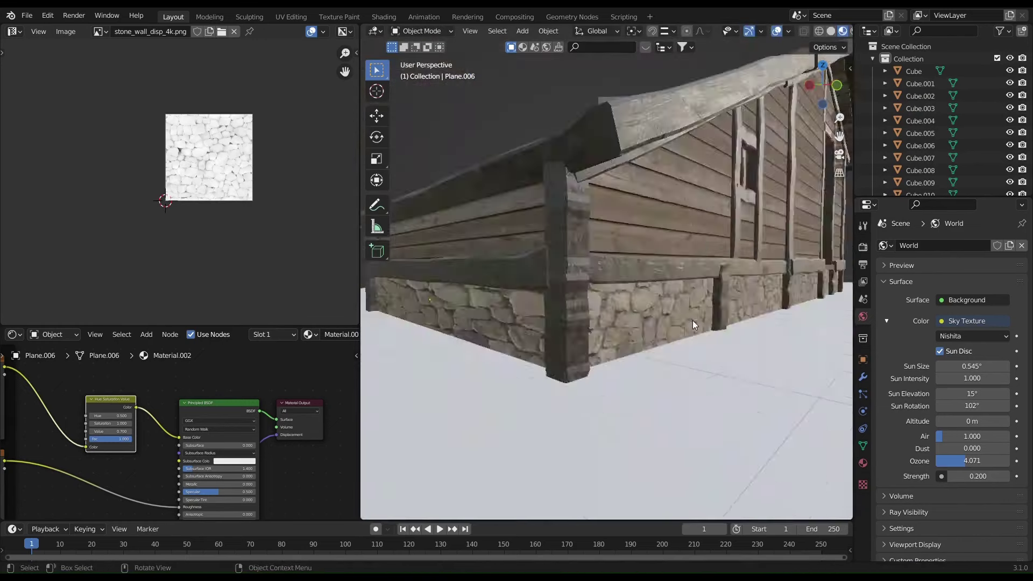
Rescale the rotated strip's UV mapping and save the house file
key(Tab)
click(93, 239)
key(Tab)
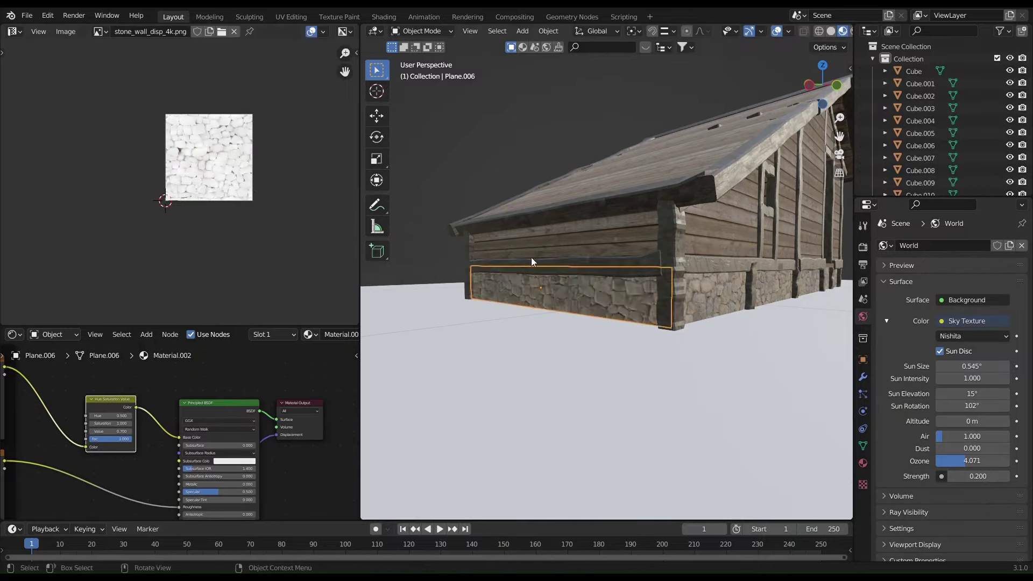
middle_drag(531, 257, 605, 323)
key(ctrl+space)
key(ctrl+s)
Frame the selected stone strips and isolate them in local view
key(z)
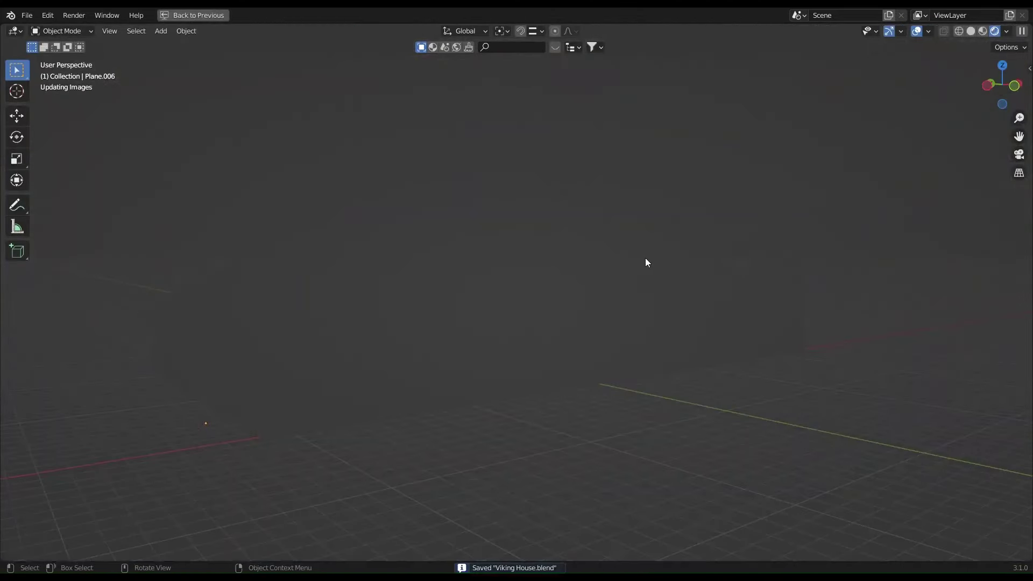
key(z)
key(ctrl+space)
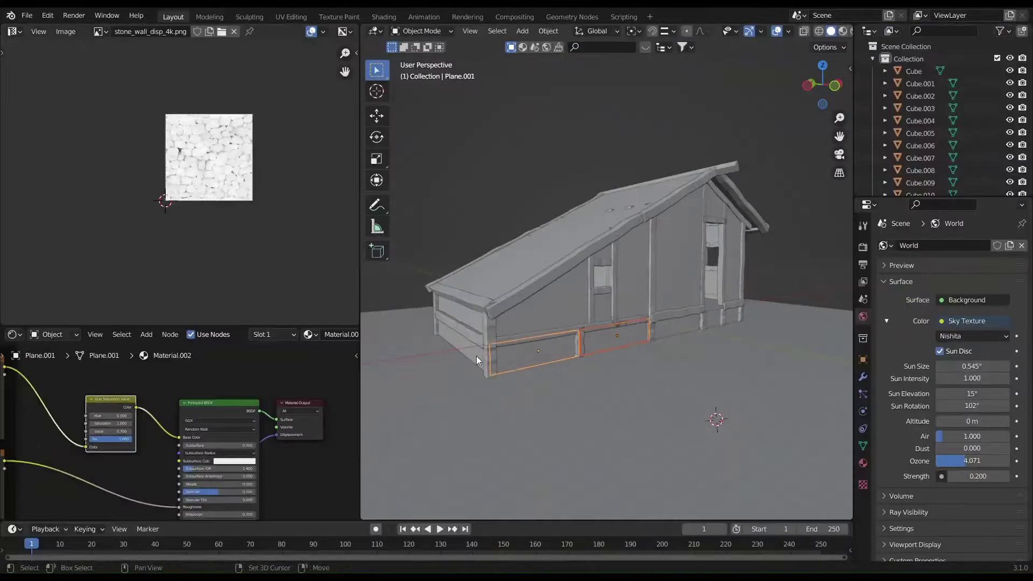
key(KP_Decimal)
key(KP_Divide)
Add loop cuts across the stone strip and UV unwrap it
key(ctrl+r)
click(543, 330)
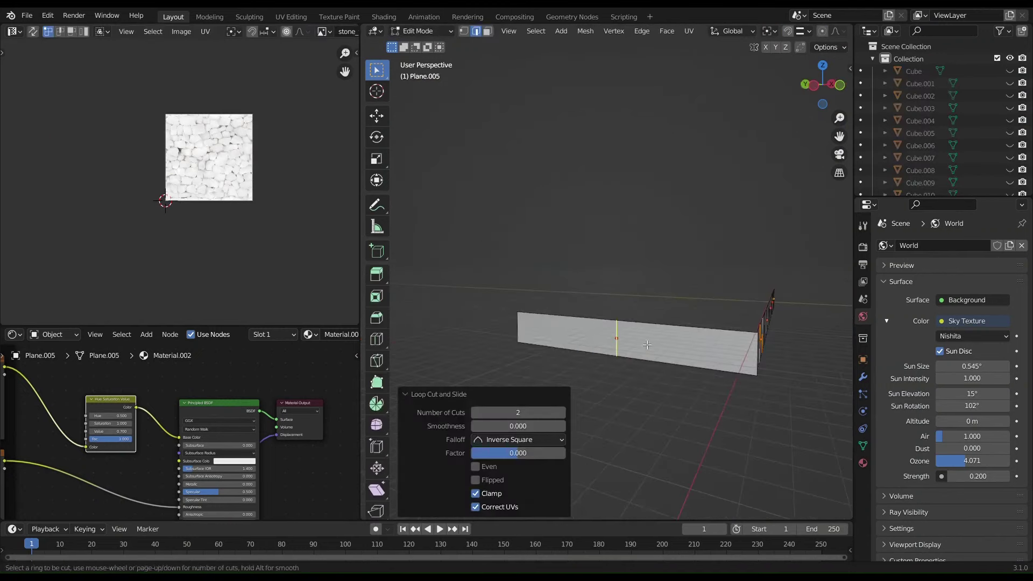
key(a)
key(u)
key(Tab)
click(863, 376)
Add a Displace modifier with the stone wall displacement texture and copy it to all strips
click(917, 244)
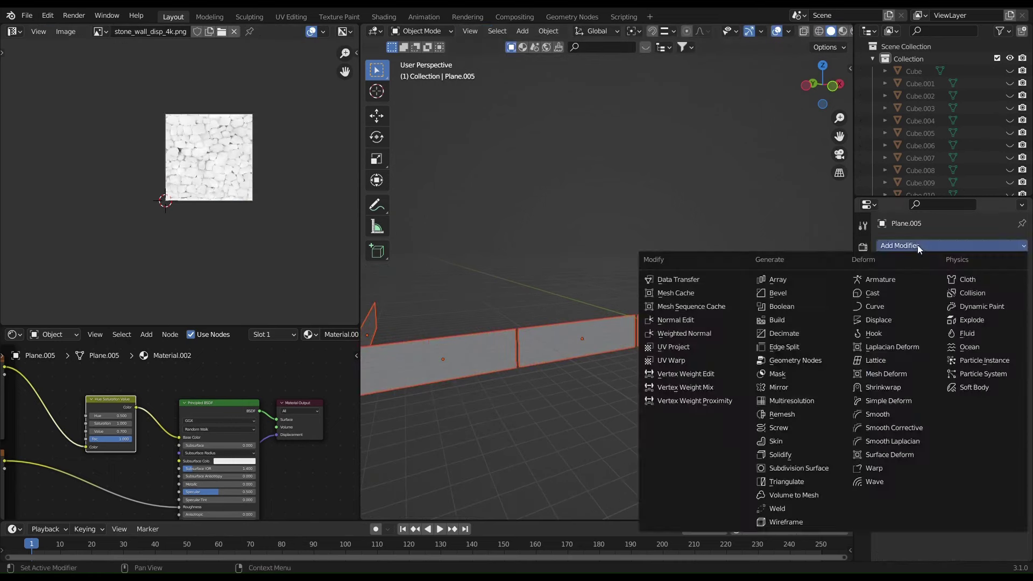
click(871, 320)
click(1016, 311)
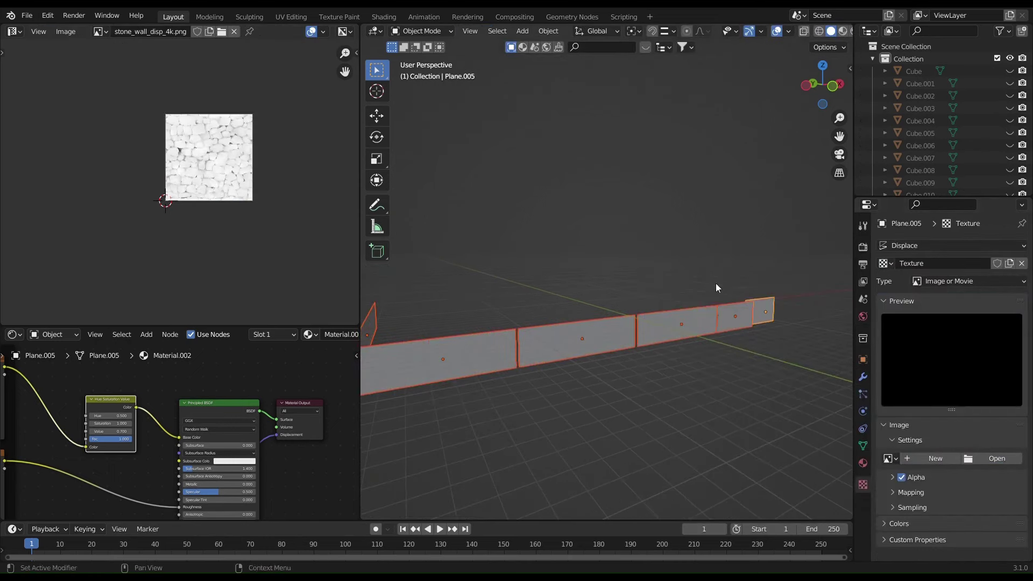
key(ctrl+l)
click(699, 404)
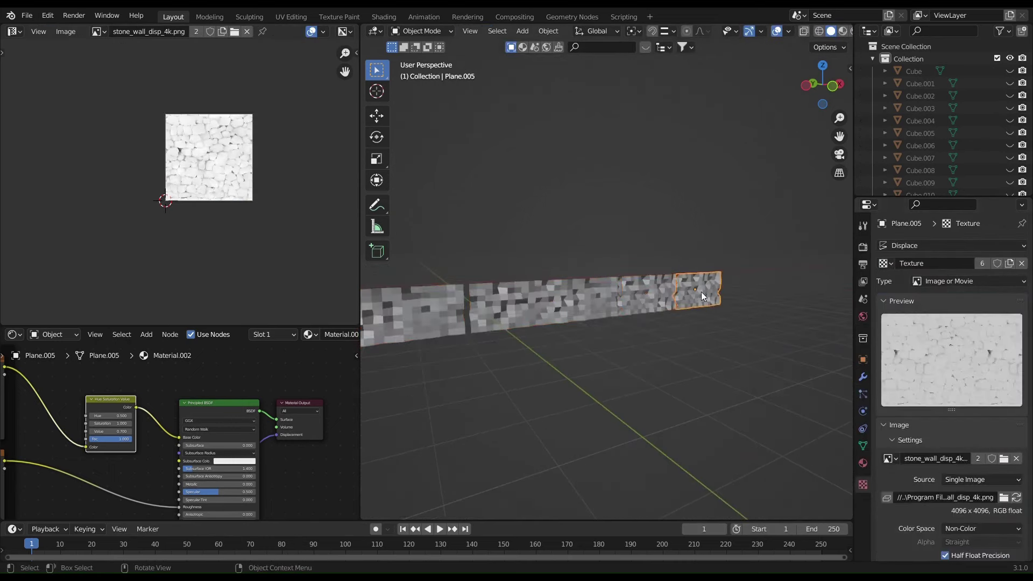
Shade the stone strips smooth and switch to rendered preview
scroll(702, 295, up, 5)
right_click(627, 273)
click(627, 273)
key(z)
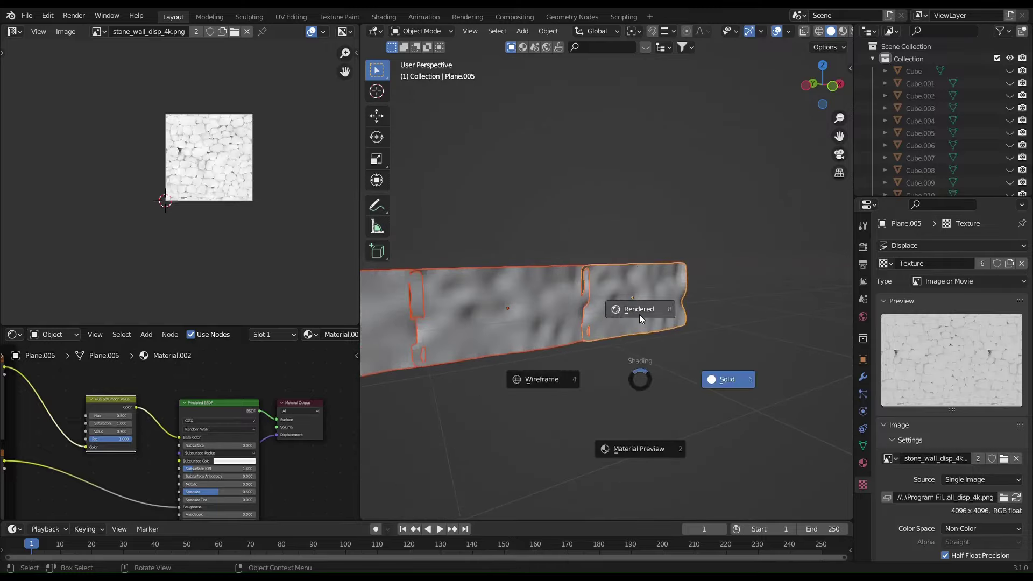
click(753, 379)
middle_drag(797, 403, 699, 376)
Add a Subdivision modifier, set displacement strength to 0.730, and copy modifiers to all strips
key(ctrl+1)
click(862, 376)
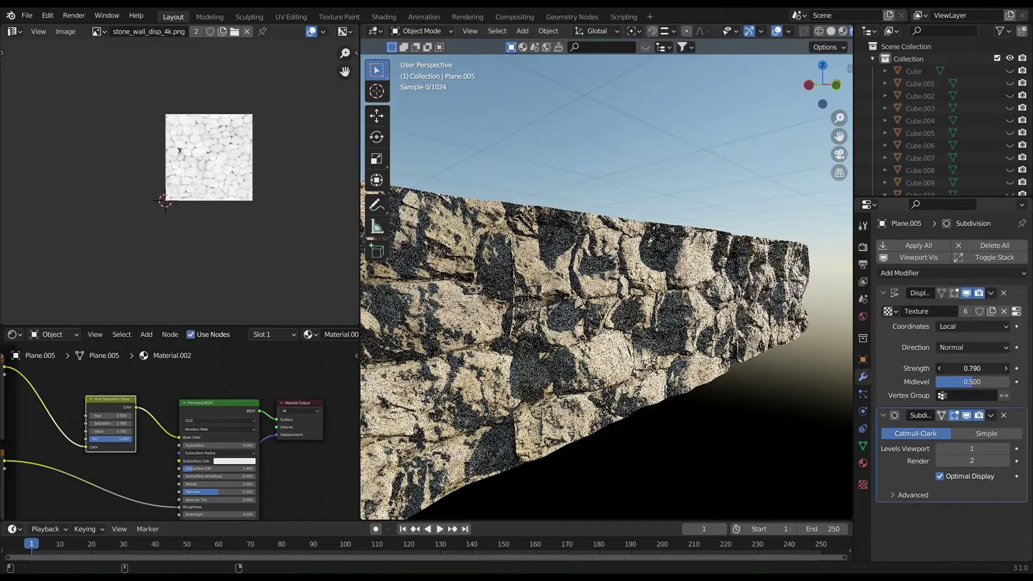
drag(971, 368, 984, 368)
key(ctrl+l)
click(721, 312)
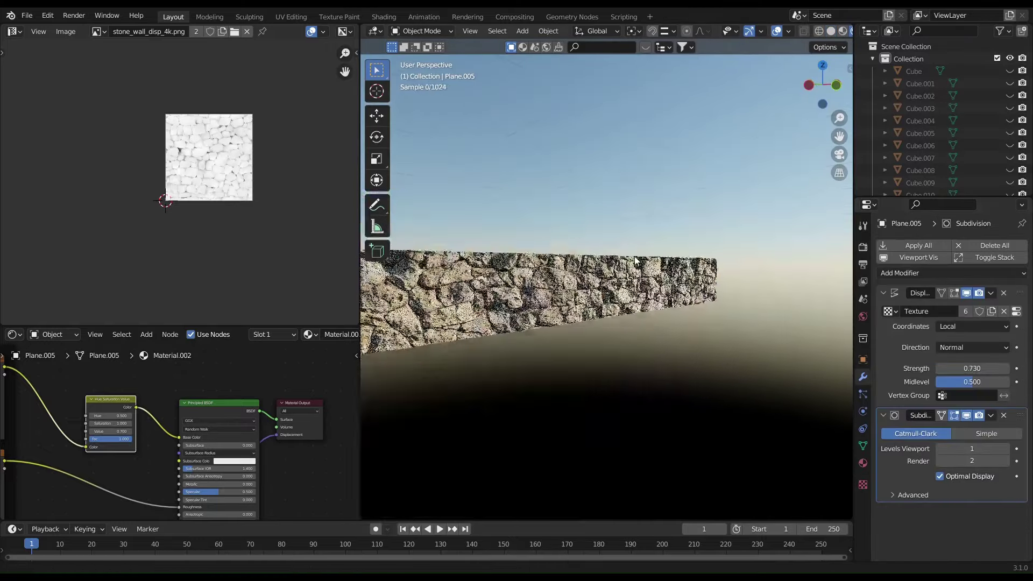
scroll(595, 360, down, 5)
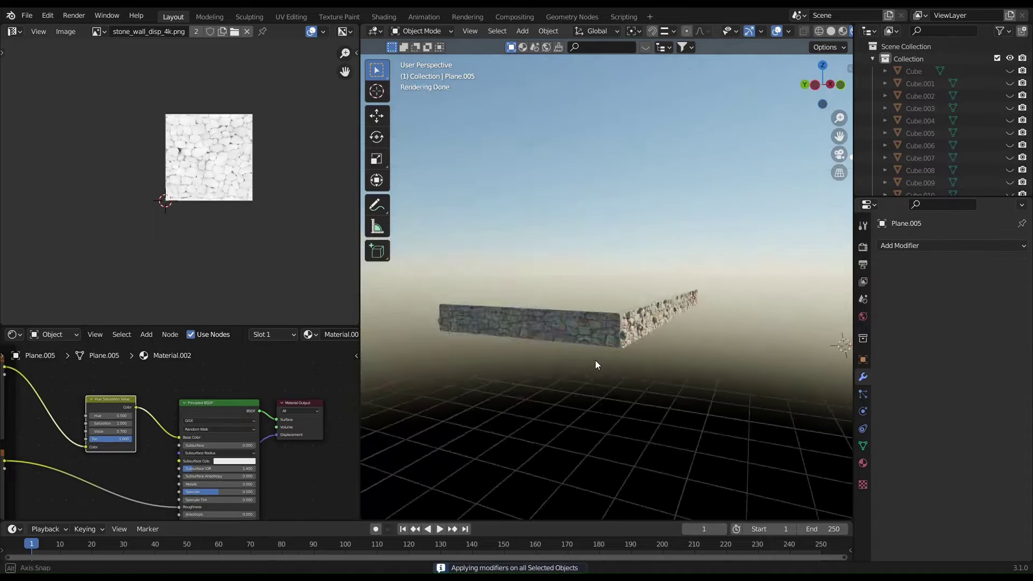
scroll(506, 315, up, 5)
Increase another strip's displacement strength and apply the modifiers permanently
click(537, 324)
drag(972, 368, 1006, 368)
click(831, 31)
key(a)
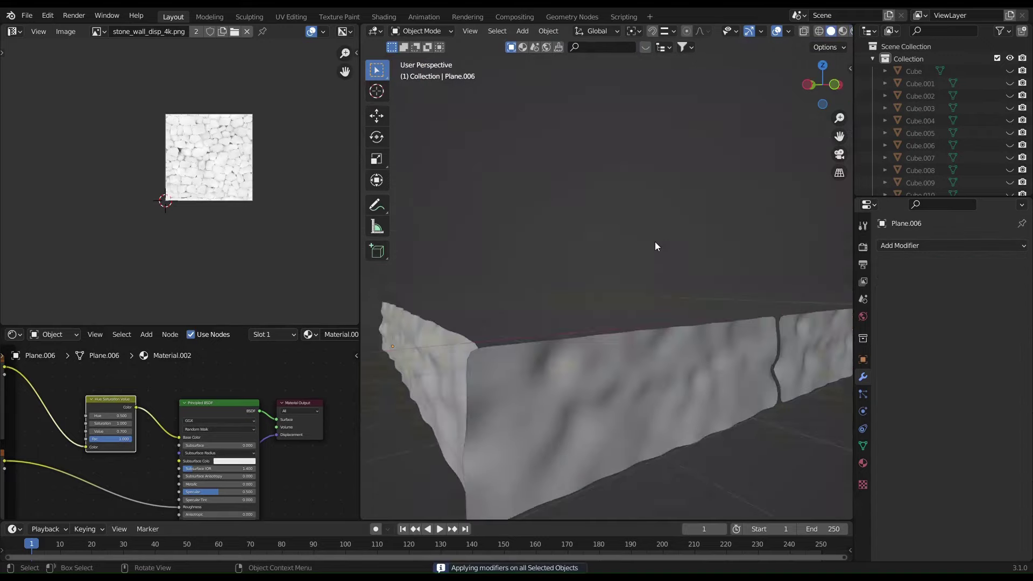
middle_drag(654, 241, 524, 340)
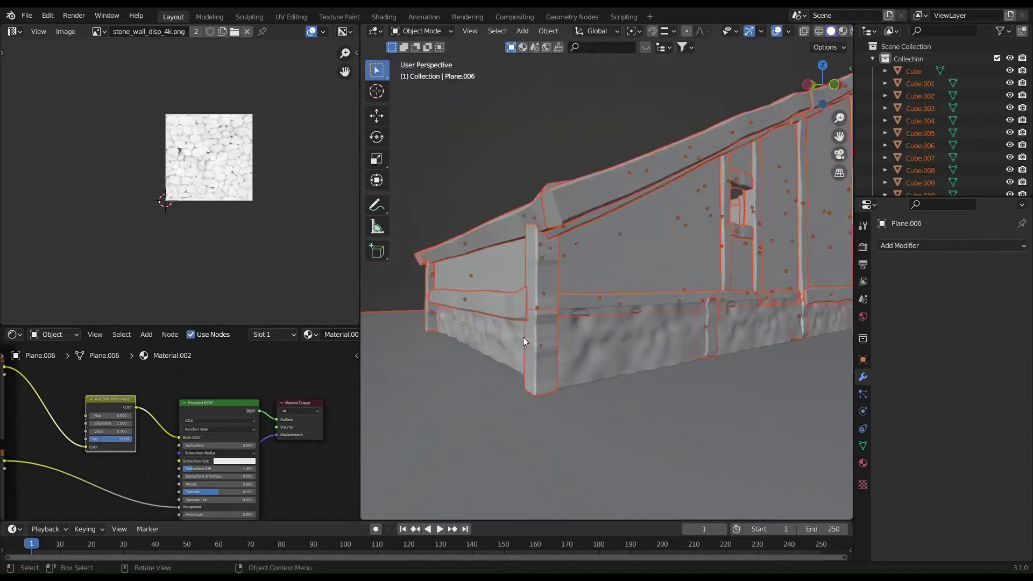
Reposition a foundation strip and save Viking House.blend
click(612, 346)
click(592, 362)
key(g)
click(598, 367)
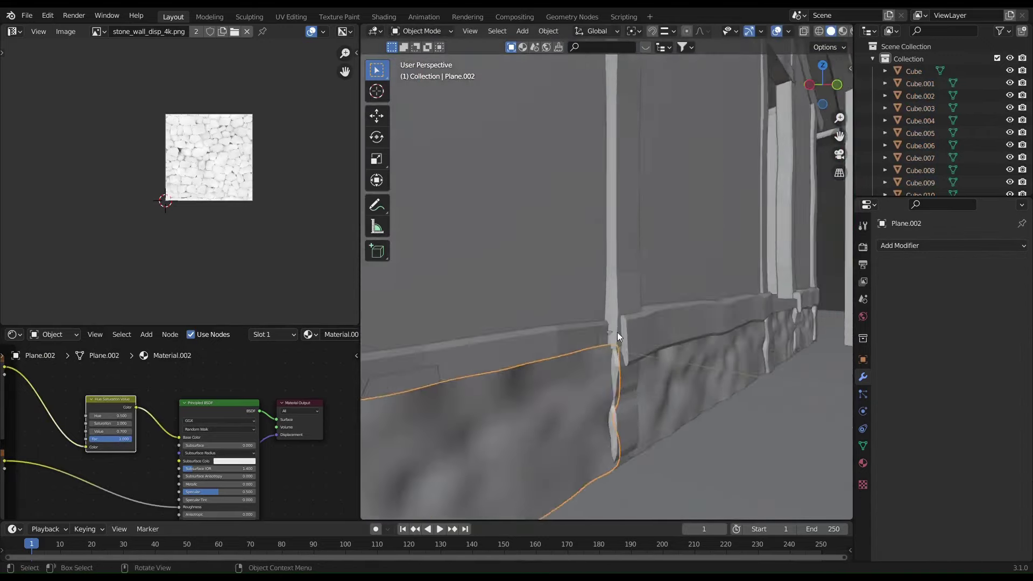
key(ctrl+space)
key(ctrl+s)
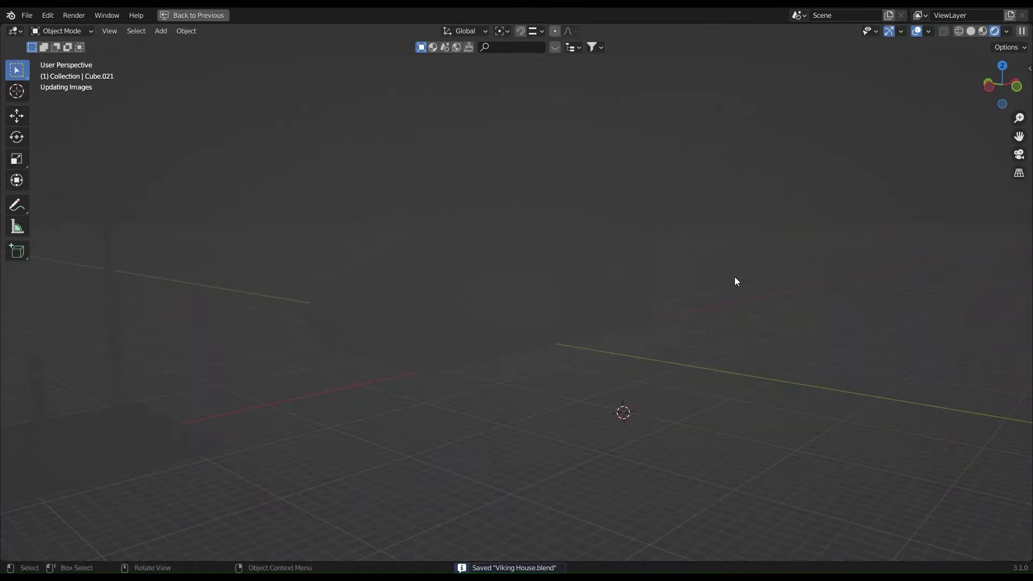
Select the foundation strips, then duplicate and mirror the copy across the Y axis
key(ctrl+space)
scroll(502, 465, up, 5)
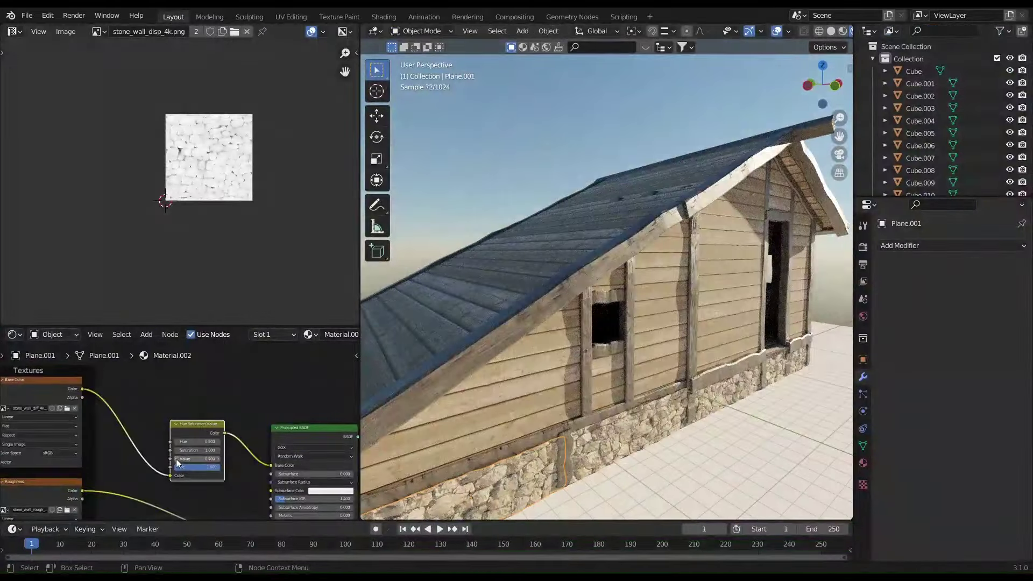
mouse_move(592, 350)
middle_down()
mouse_move(646, 344)
mouse_move(666, 364)
middle_up()
click(831, 30)
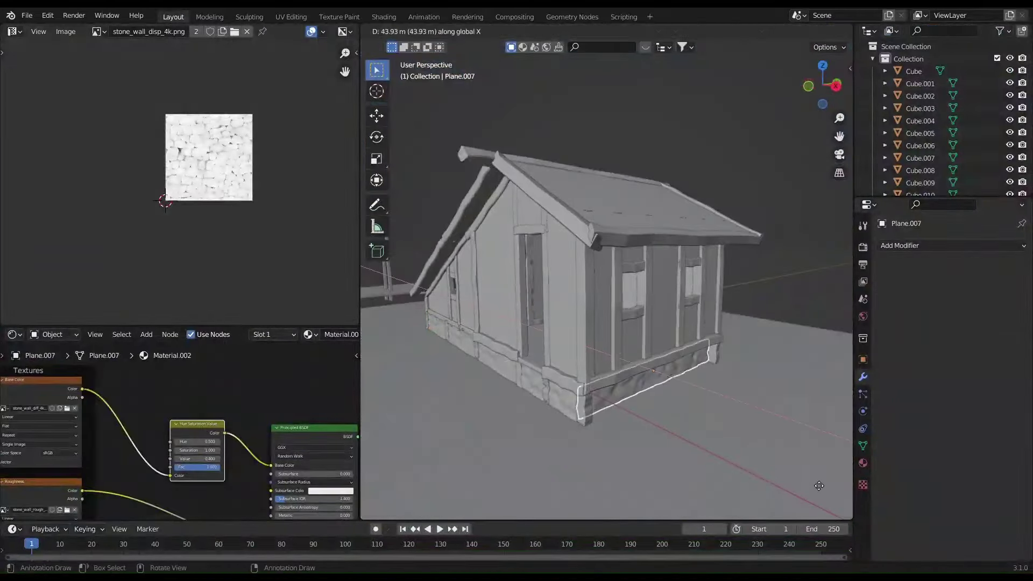
click(696, 419)
scroll(664, 411, up, 4)
click(663, 412)
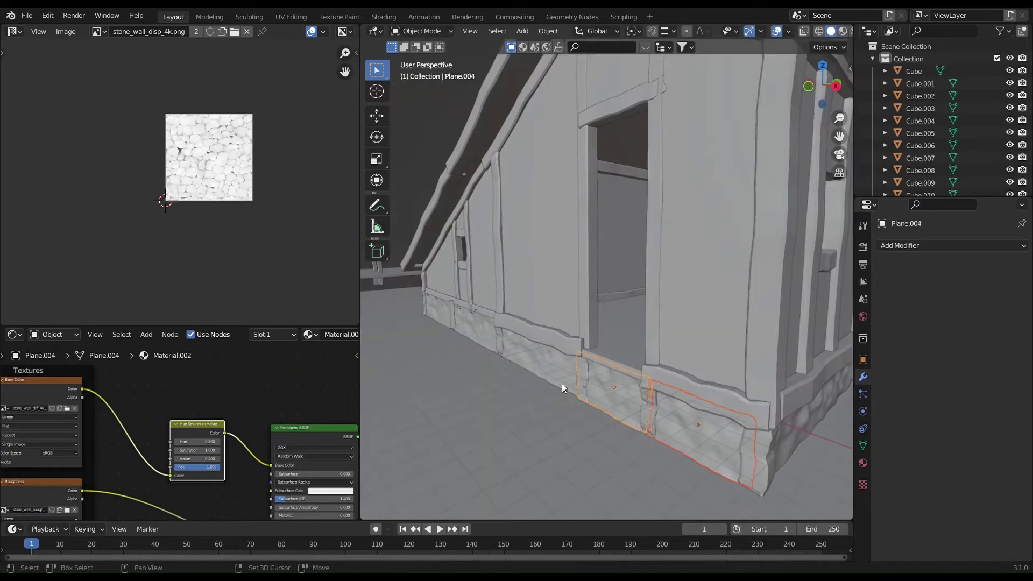
scroll(612, 322, down, 5)
key(shift+d)
key(Escape)
key(ctrl+m)
key(y)
key(Return)
Place the mirrored strips along the opposite wall and save the house file
scroll(627, 398, up, 5)
mouse_move(592, 322)
middle_down()
mouse_move(627, 398)
mouse_move(661, 280)
middle_up()
click(677, 412)
scroll(674, 398, down, 3)
key(ctrl+s)
Add a cube at the doorway, stretch it along X and tilt it into a ramp
key(ctrl+space)
scroll(657, 340, up, 5)
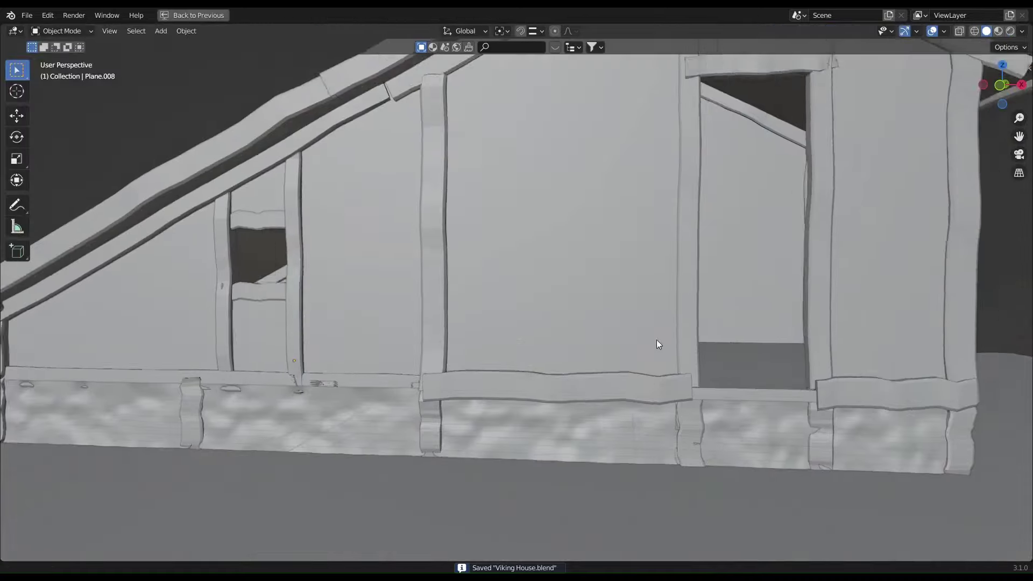
key(shift+a)
click(685, 343)
key(s)
key(x)
scroll(685, 343, down, 3)
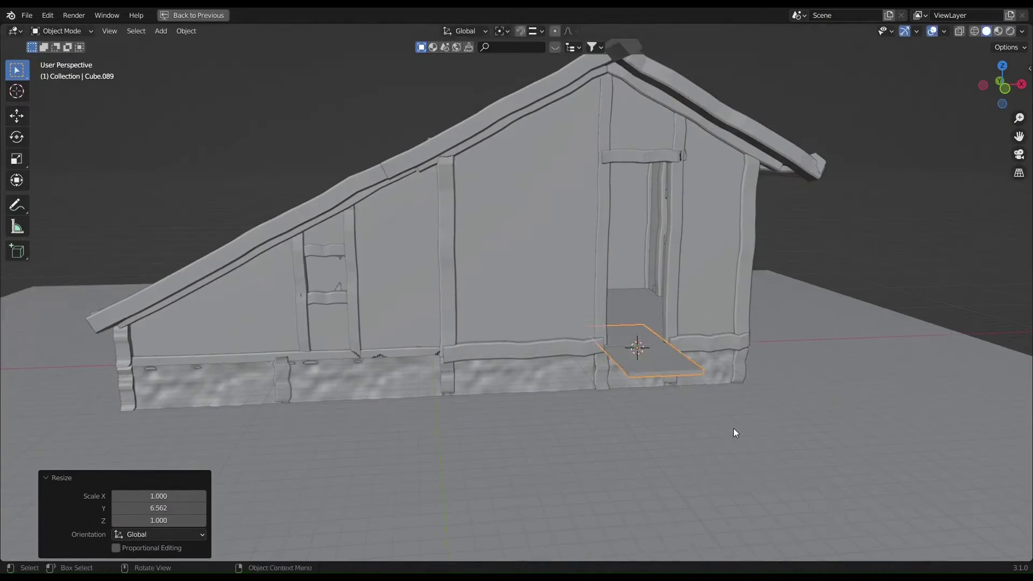
scroll(753, 466, up, 4)
middle_drag(753, 465, 806, 313)
key(r)
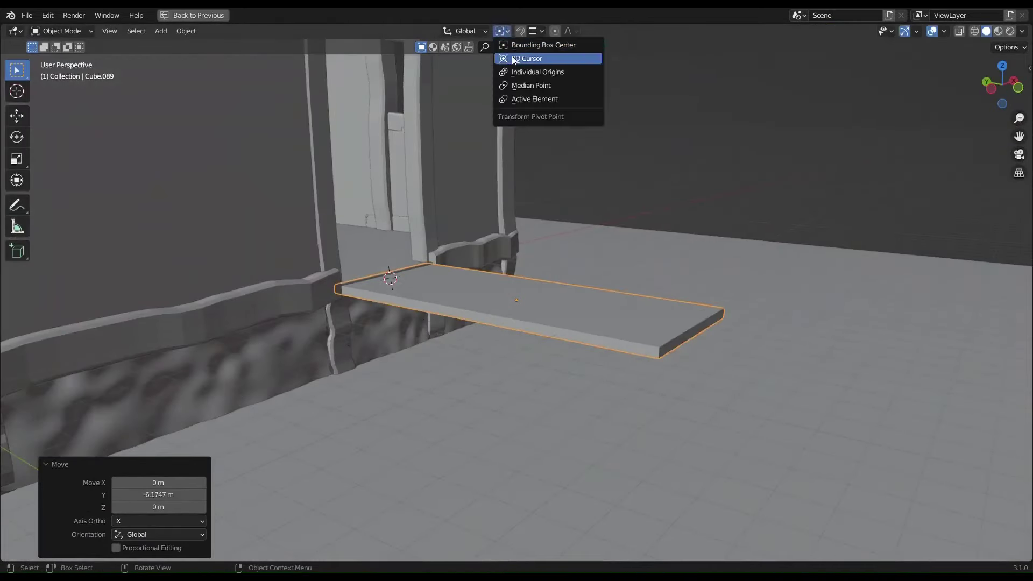
click(629, 251)
Link the plank material from the textured object onto the ramp and preview it
shift+click(582, 224)
key(ctrl+l)
click(485, 213)
key(z)
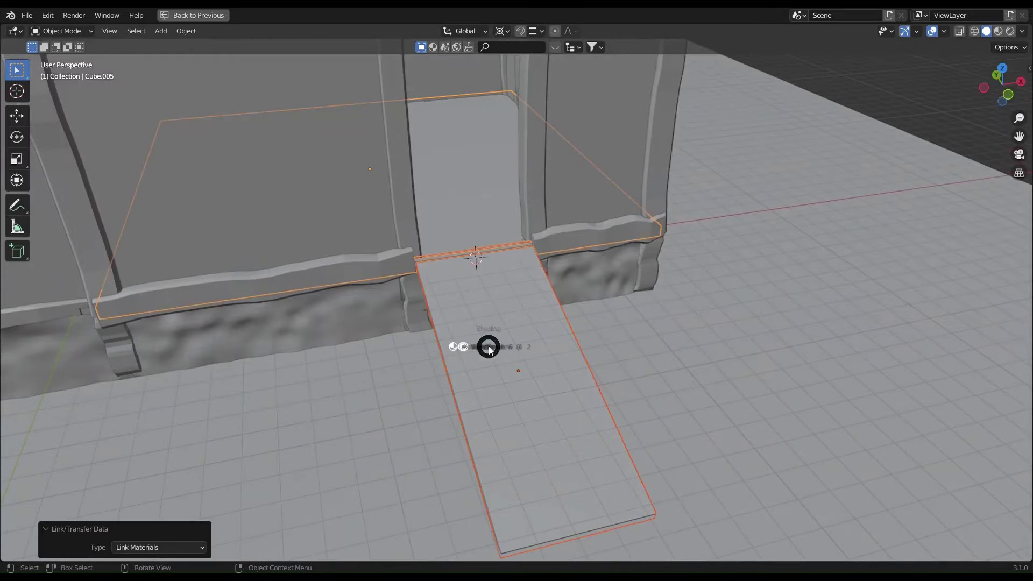
key(4)
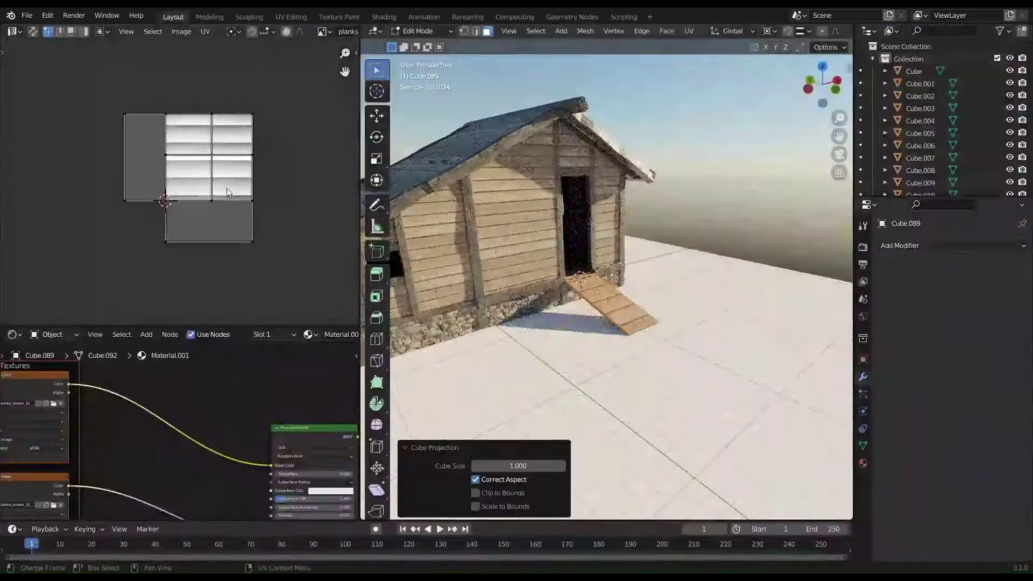
Enlarge the ramp's UVs and shift them along Y to align the plank texture
click(289, 250)
key(g)
key(y)
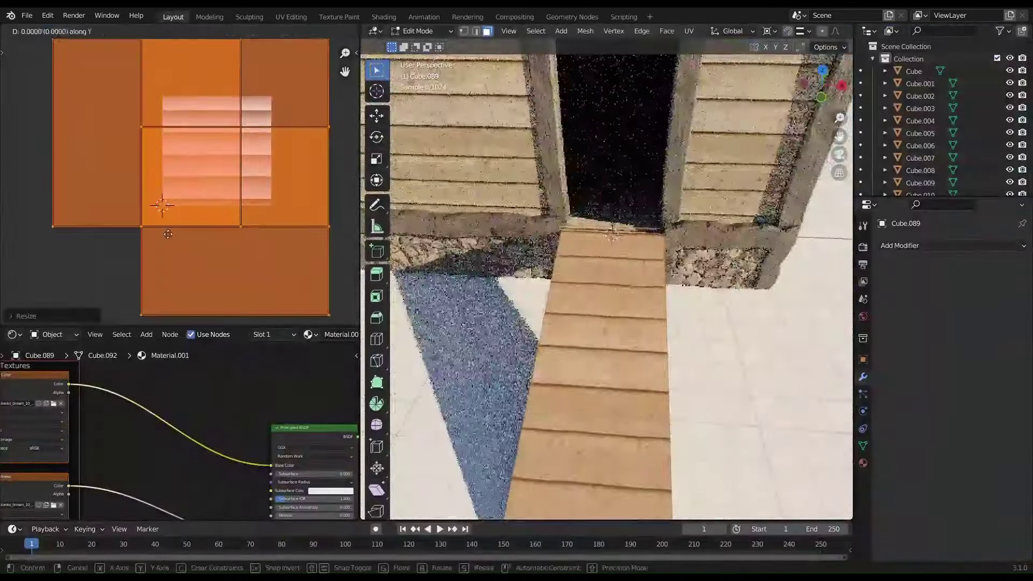
click(165, 232)
key(Tab)
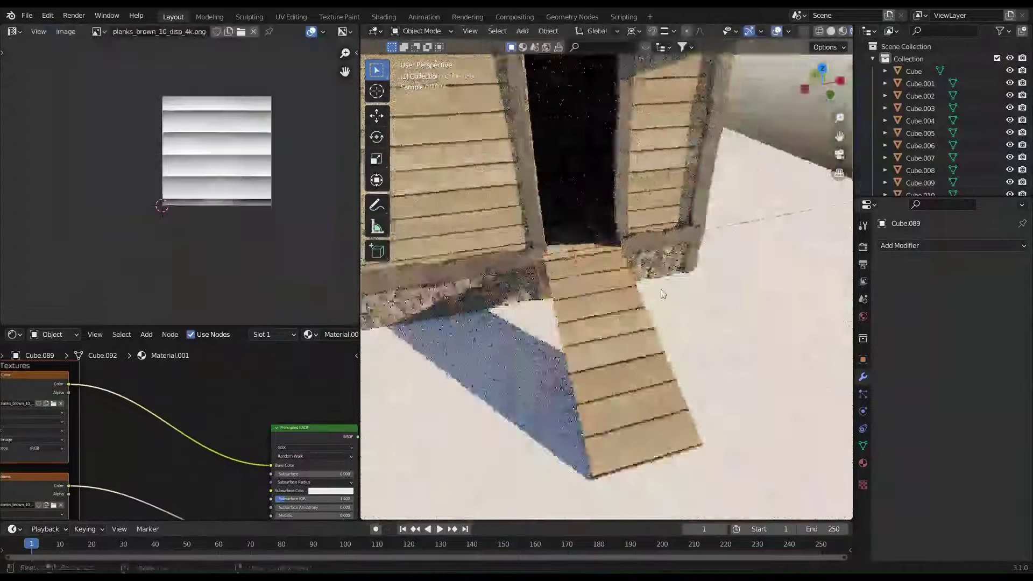
key(ctrl+alt+space)
middle_drag(699, 322, 413, 252)
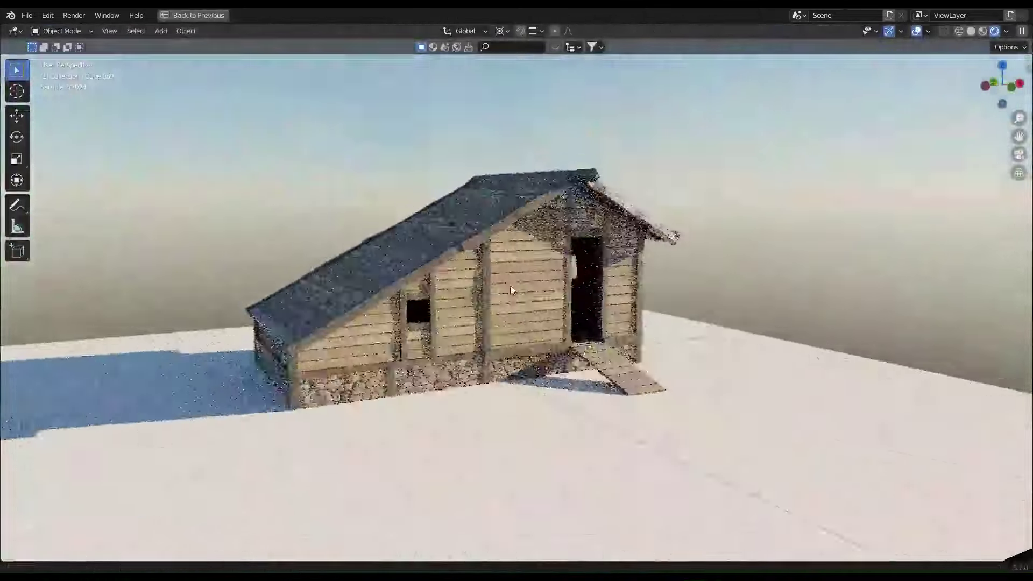
View the house from the front in material preview shading and orbit to inspect it
key(KP_1)
key(z)
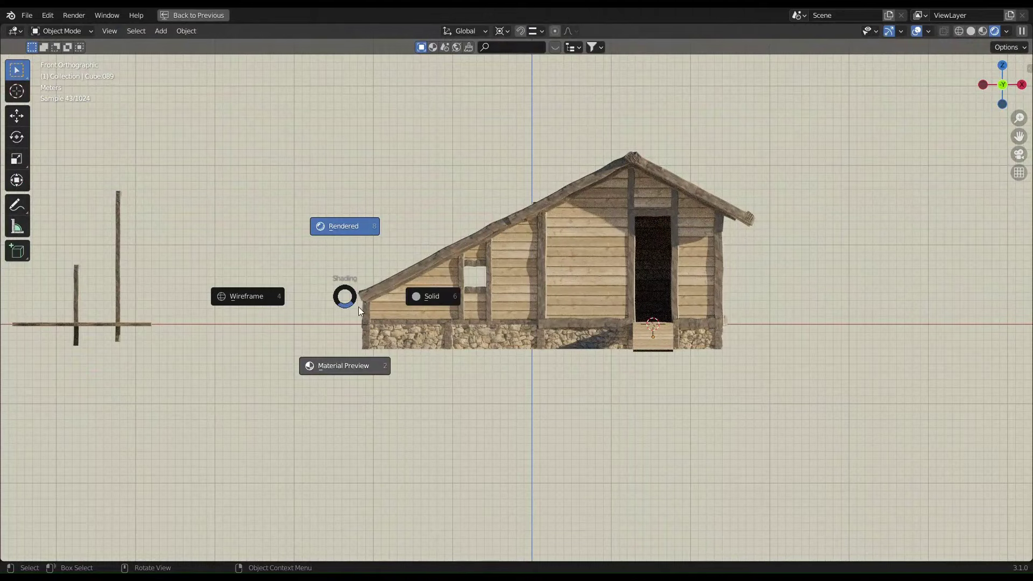
click(359, 361)
middle_drag(360, 361, 460, 337)
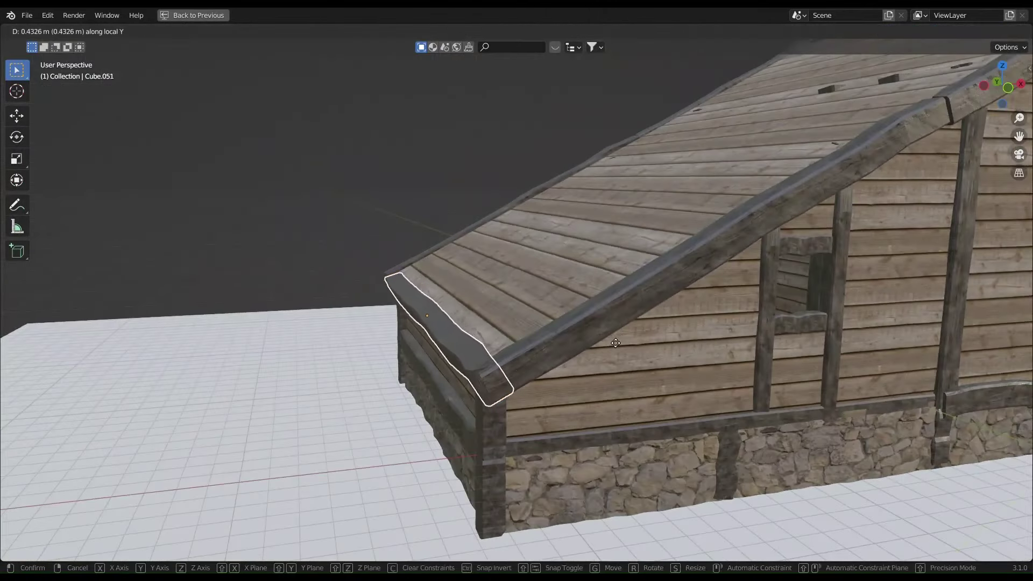
middle_drag(365, 152, 695, 239)
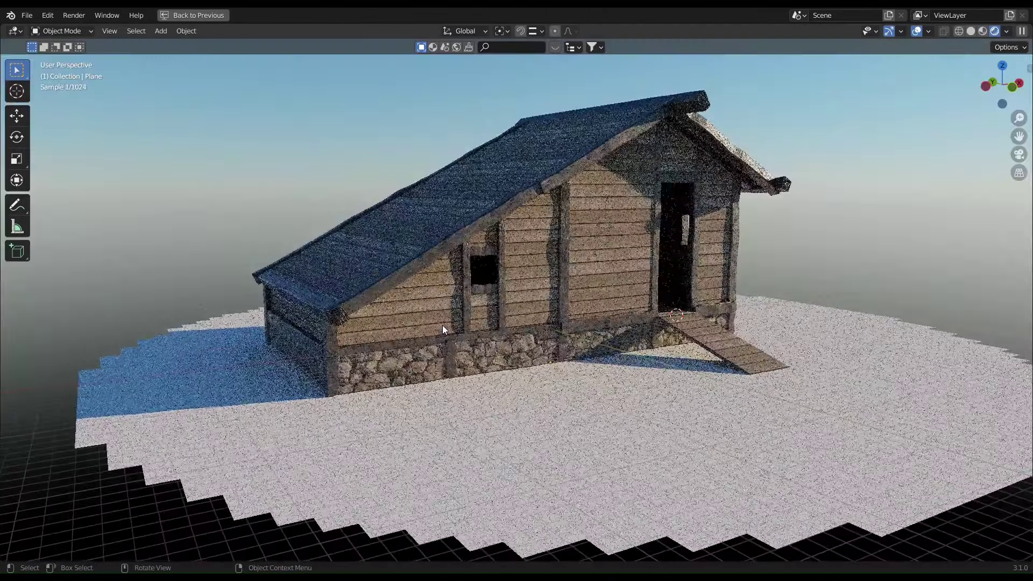
Select the ground plane and return to the multi-panel layout
middle_drag(442, 324, 540, 449)
key(ctrl+space)
right_click(285, 349)
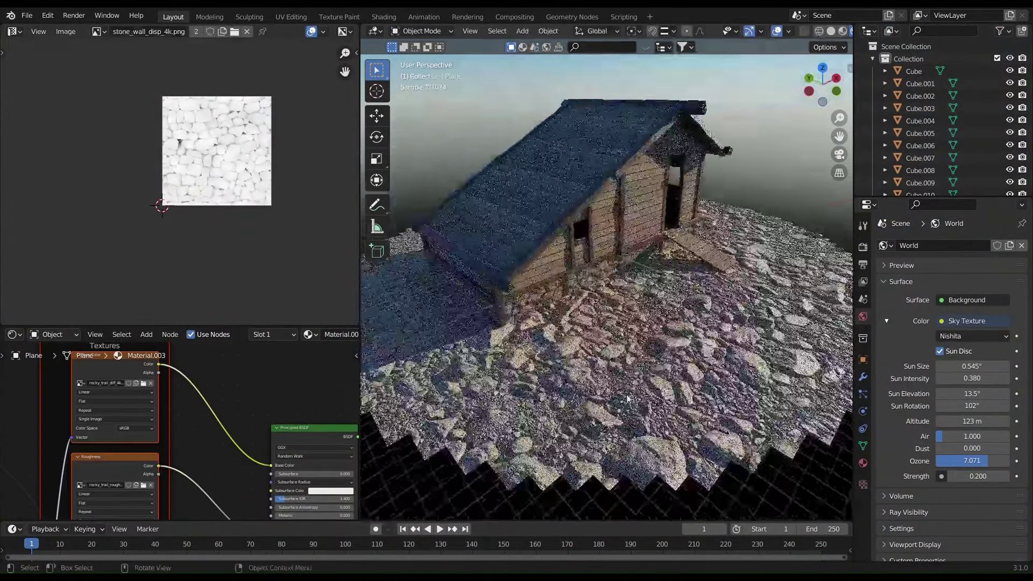
Set the ground material's displacement method to Displacement Only
middle_drag(782, 436, 564, 347)
click(863, 463)
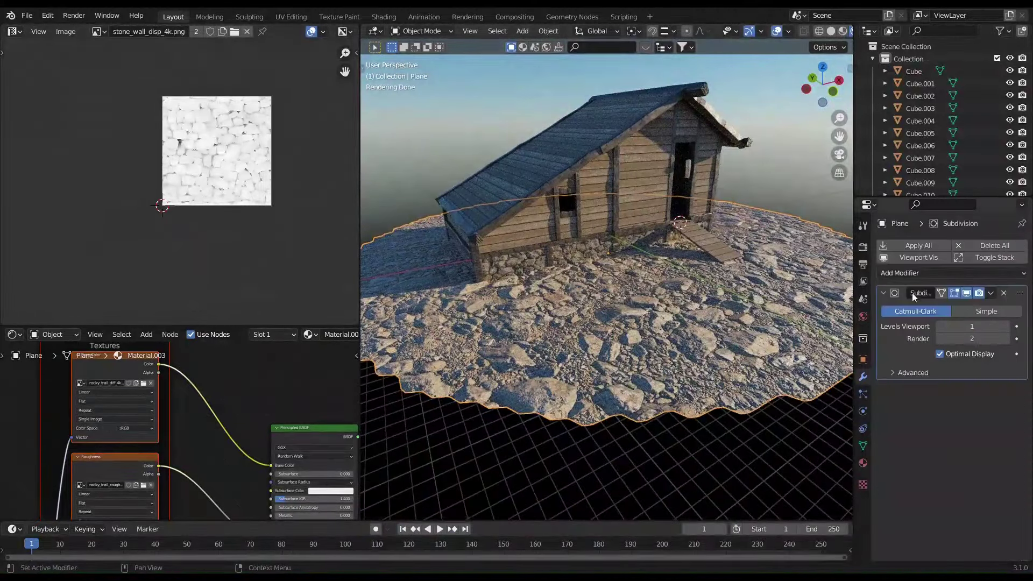
scroll(946, 430, down, 8)
scroll(947, 457, down, 8)
click(968, 522)
click(961, 495)
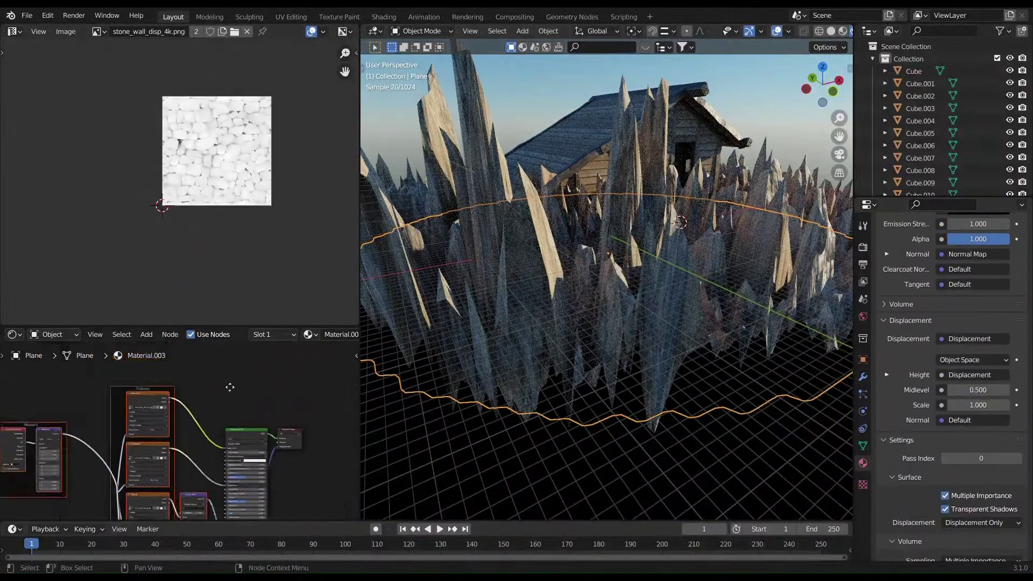
Lower the Displacement node's Scale to 0.010
scroll(224, 431, up, 3)
mouse_move(223, 448)
mouse_down()
mouse_move(205, 448)
mouse_move(235, 447)
mouse_up()
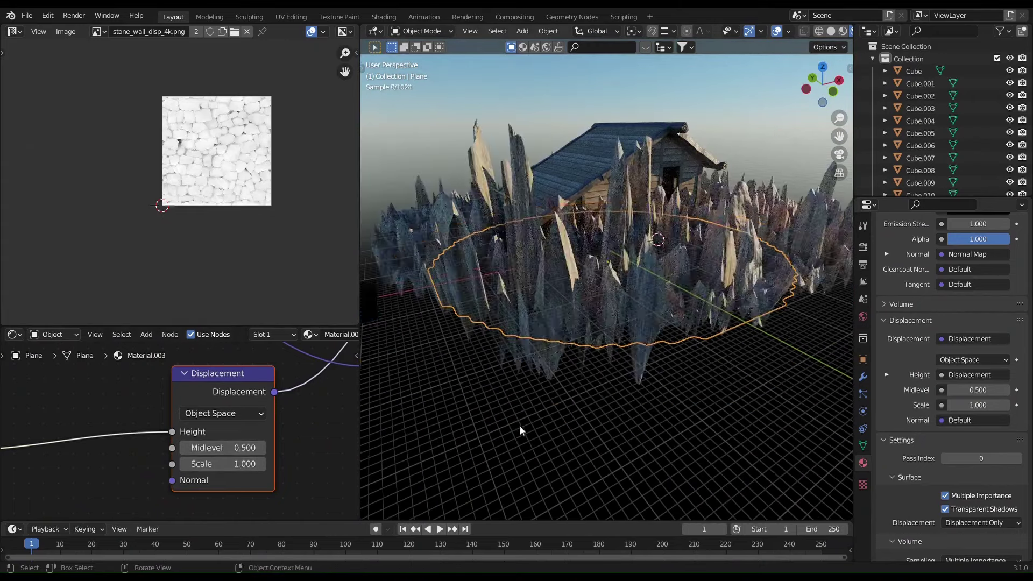
drag(235, 464, 205, 463)
scroll(213, 484, down, 2)
middle_drag(221, 502, 131, 409)
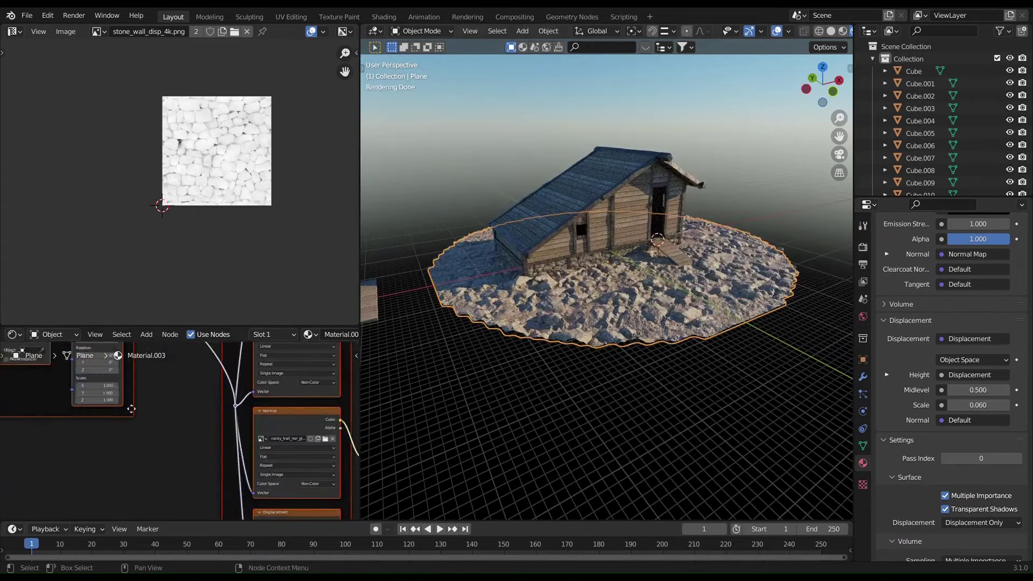
scroll(655, 295, up, 5)
middle_drag(269, 511, 162, 360)
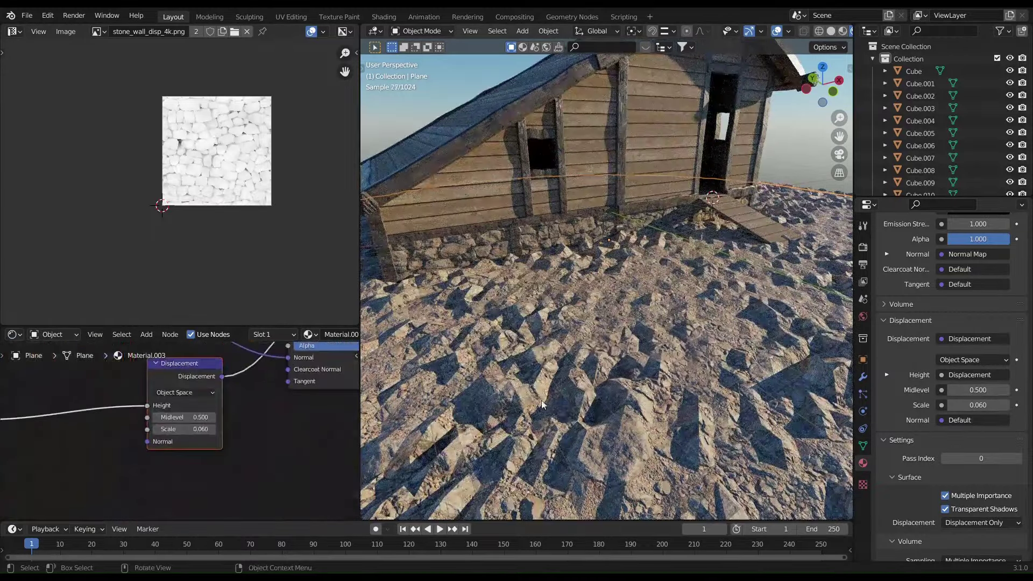
key(Return)
scroll(606, 280, down, 5)
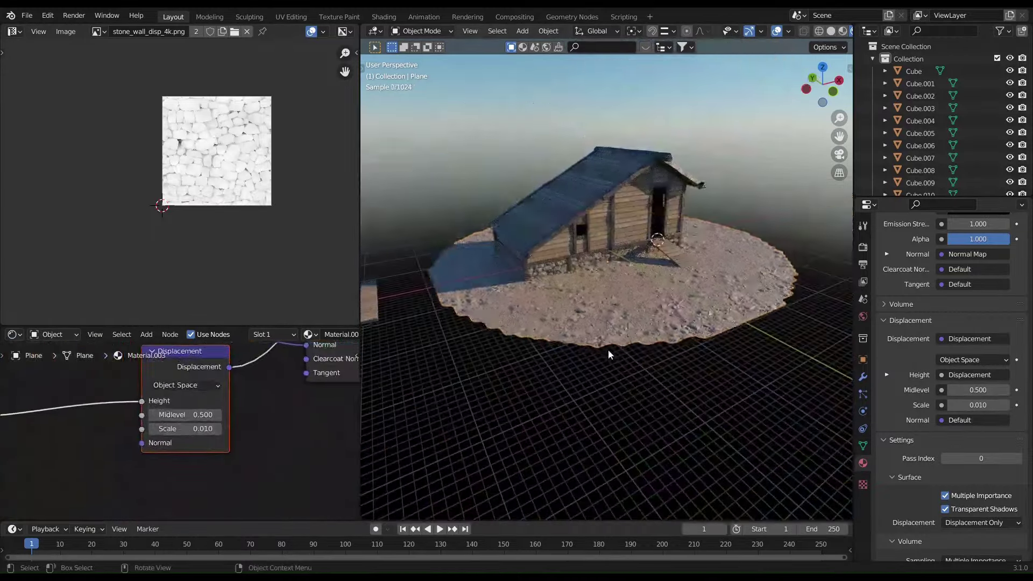
Proportionally raise the ground disc's vertices along Z in Edit Mode
key(Tab)
key(ctrl+alt+space)
key(z)
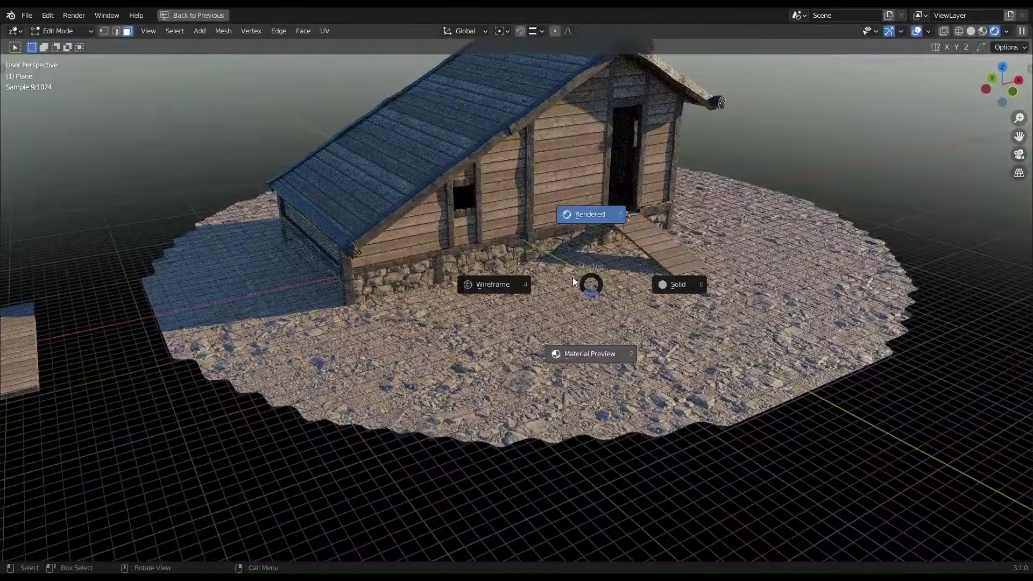
key(2)
scroll(529, 329, up, 5)
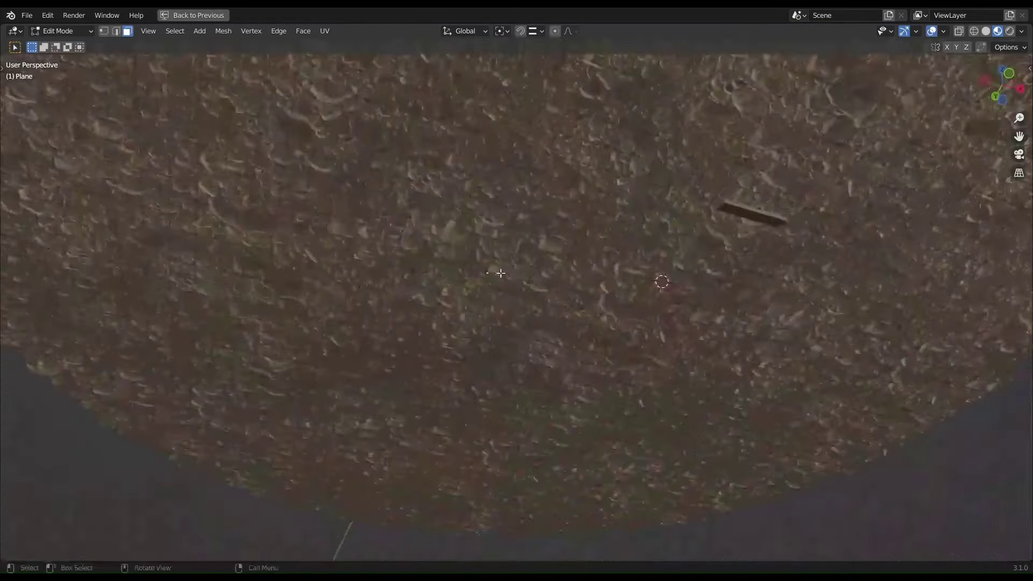
scroll(528, 330, down, 5)
key(g)
key(z)
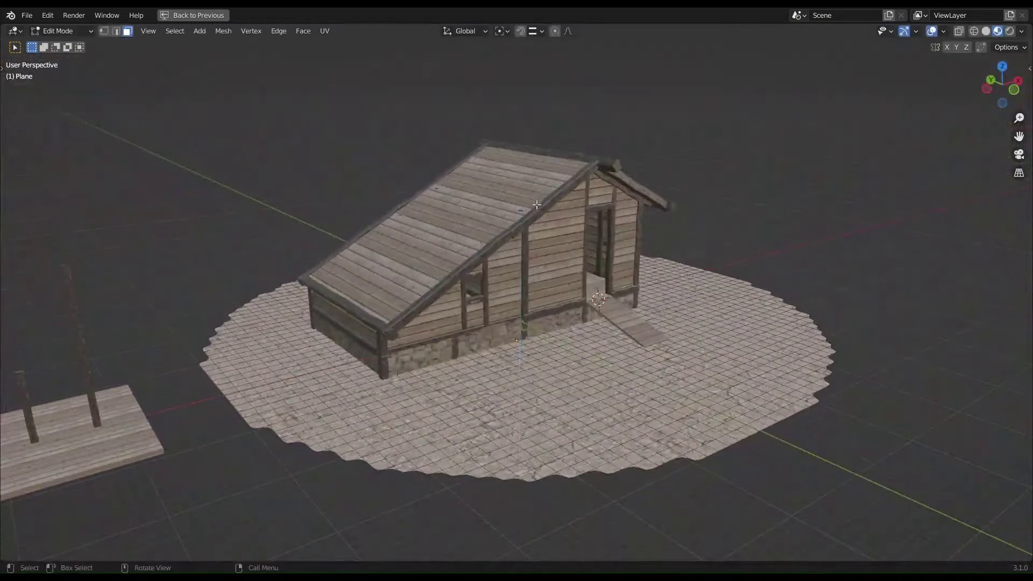
scroll(516, 259, down, 6)
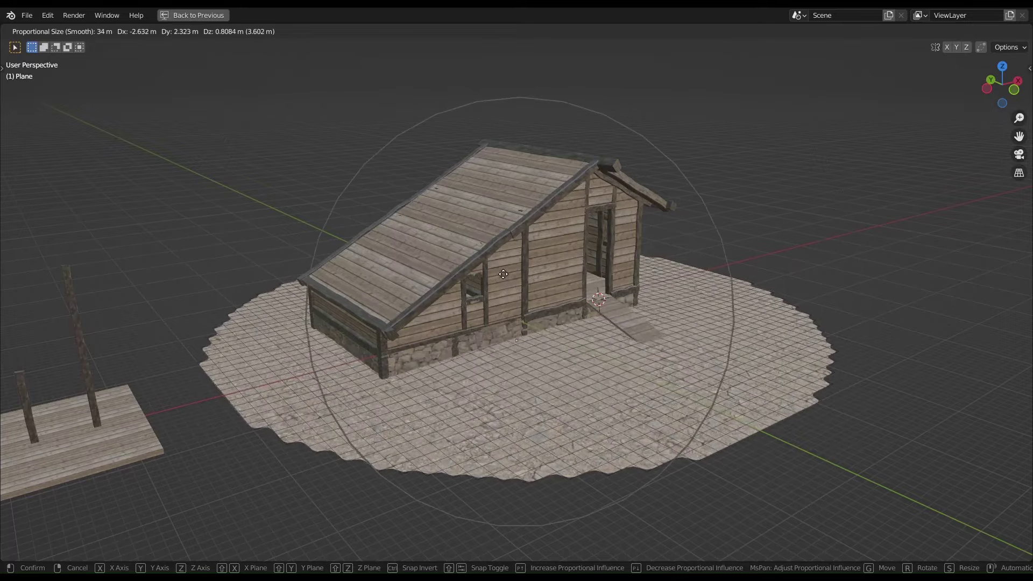
click(495, 273)
Save the Viking House file and orbit around the rendered house on the ground
key(ctrl+s)
scroll(638, 306, up, 4)
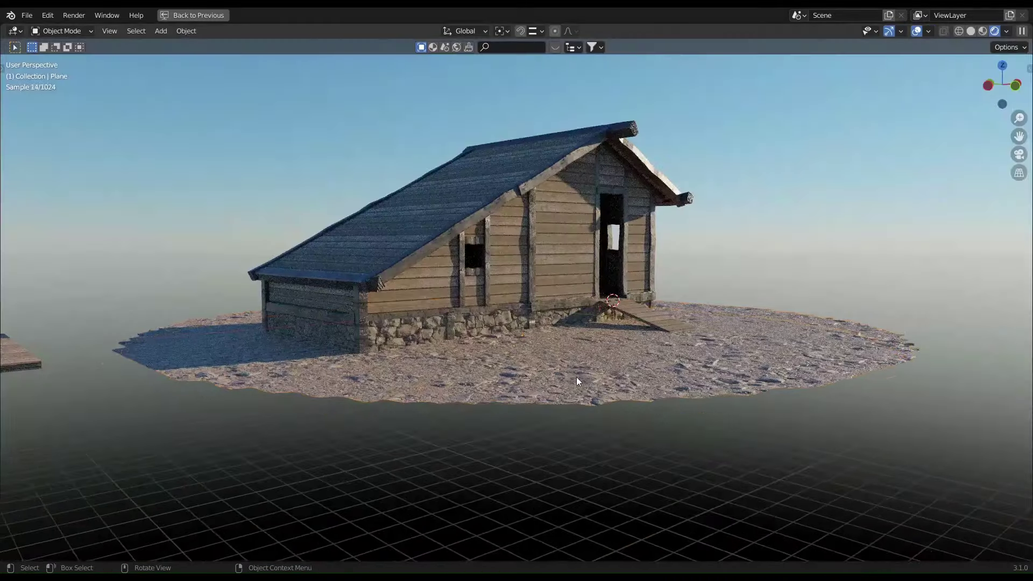
scroll(576, 377, up, 4)
middle_drag(581, 393, 590, 416)
scroll(590, 416, down, 3)
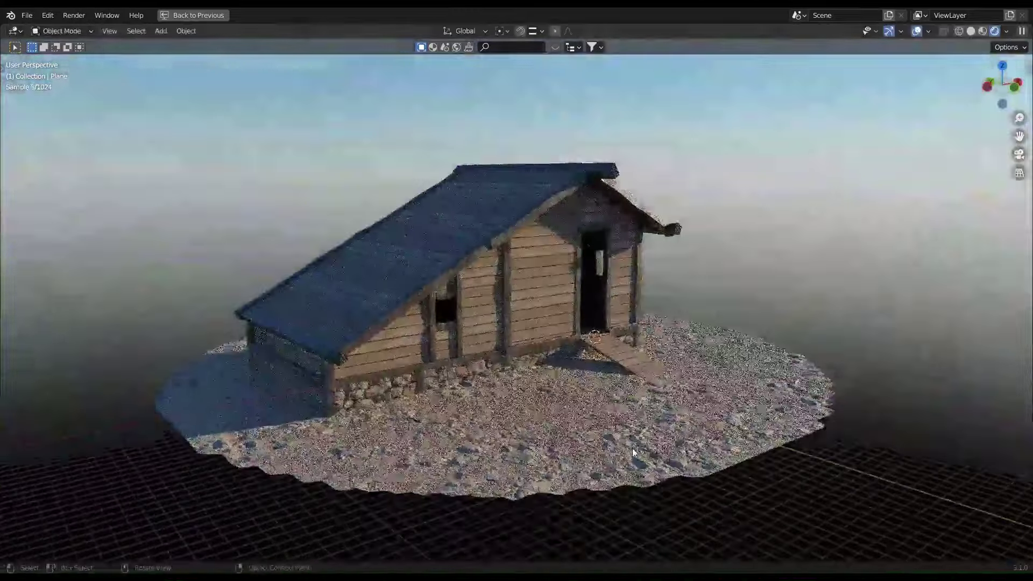
mouse_move(631, 448)
middle_down()
mouse_move(577, 424)
mouse_move(593, 376)
middle_up()
key(ctrl+s)
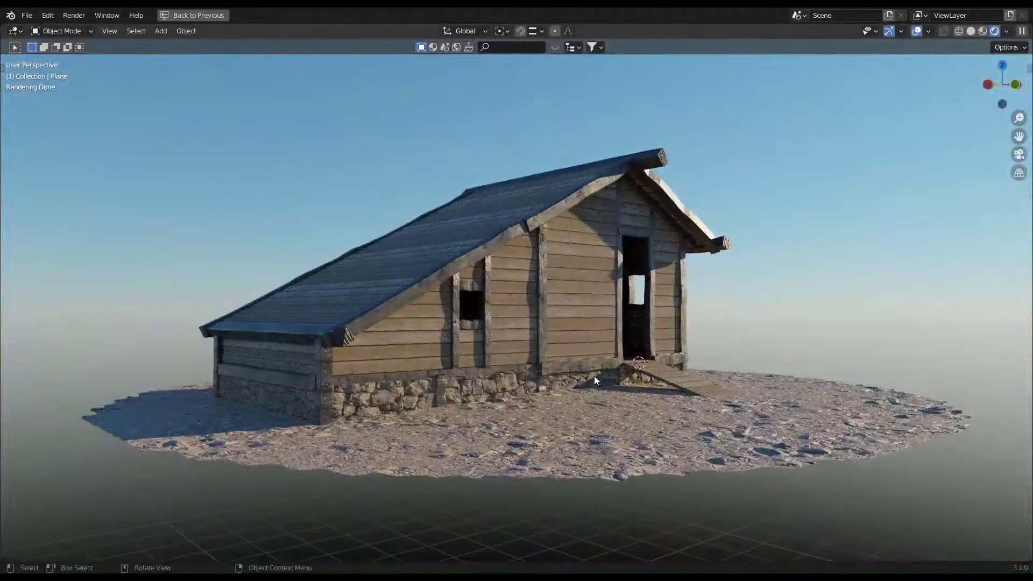
key(ctrl+alt+space)
Insert a Separate RGB node between Vertex Color and the Mix Shader Fac
key(z)
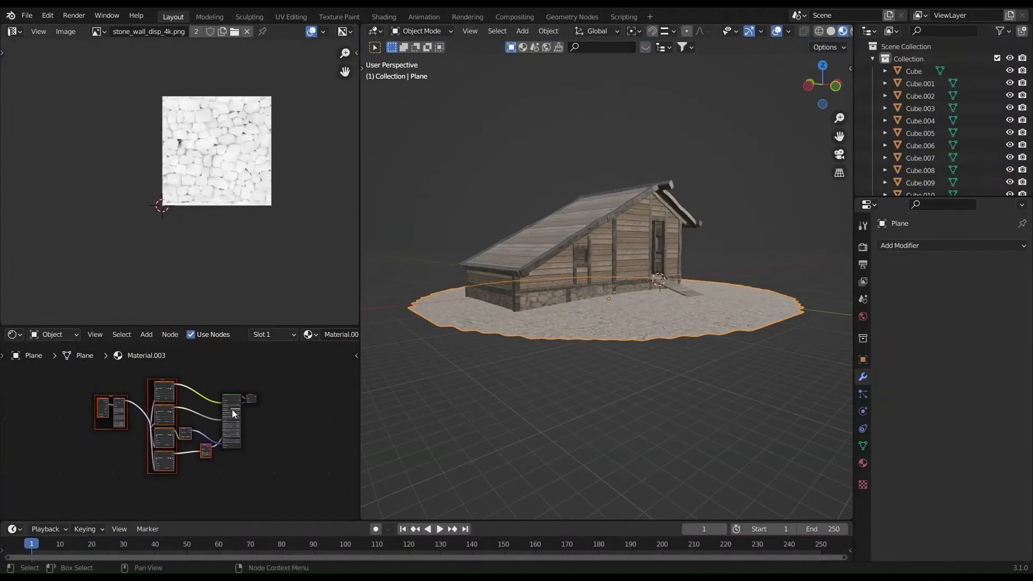
key(g)
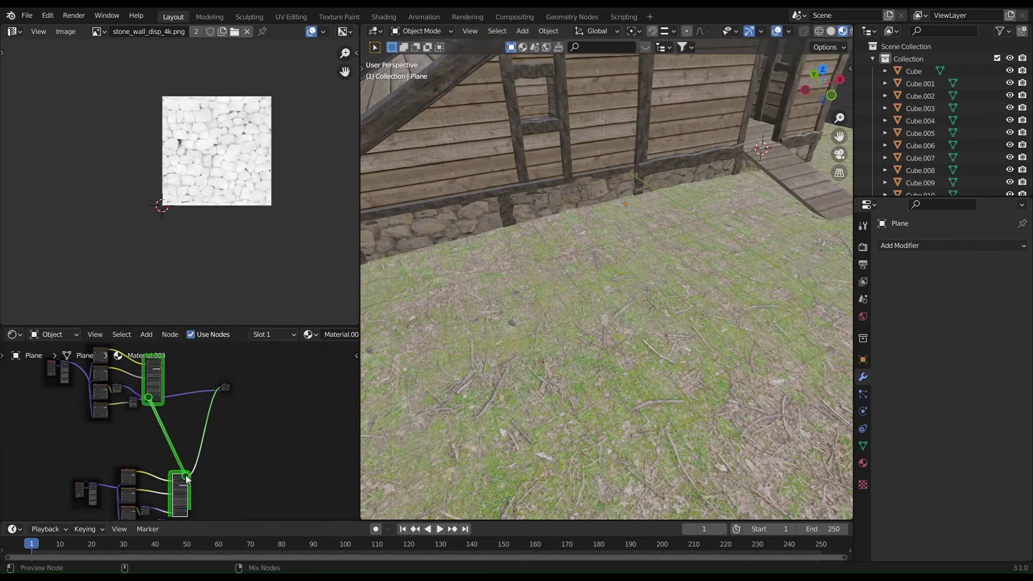
key(shift+a)
text(v)
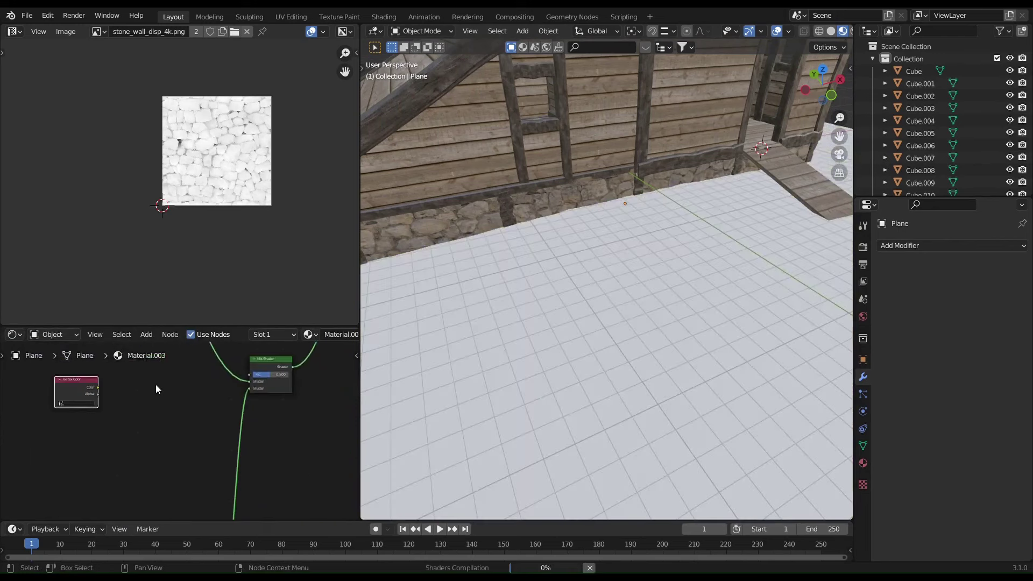
key(shift+a)
text(sep)
key(Return)
click(168, 387)
drag(98, 387, 147, 402)
drag(189, 381, 249, 374)
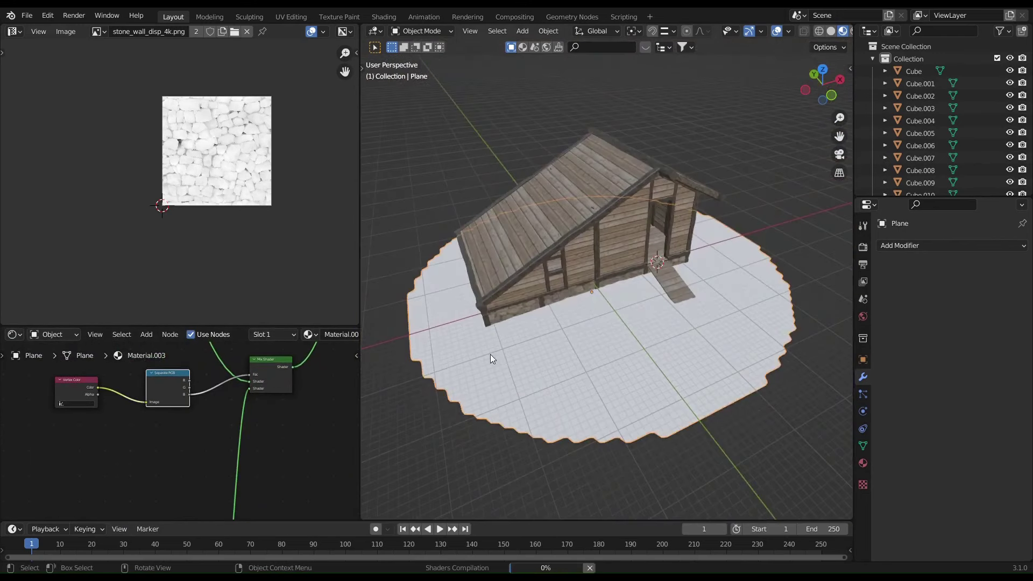
In Vertex Paint, use a 122 px brush to paint grass along the foundation
click(425, 84)
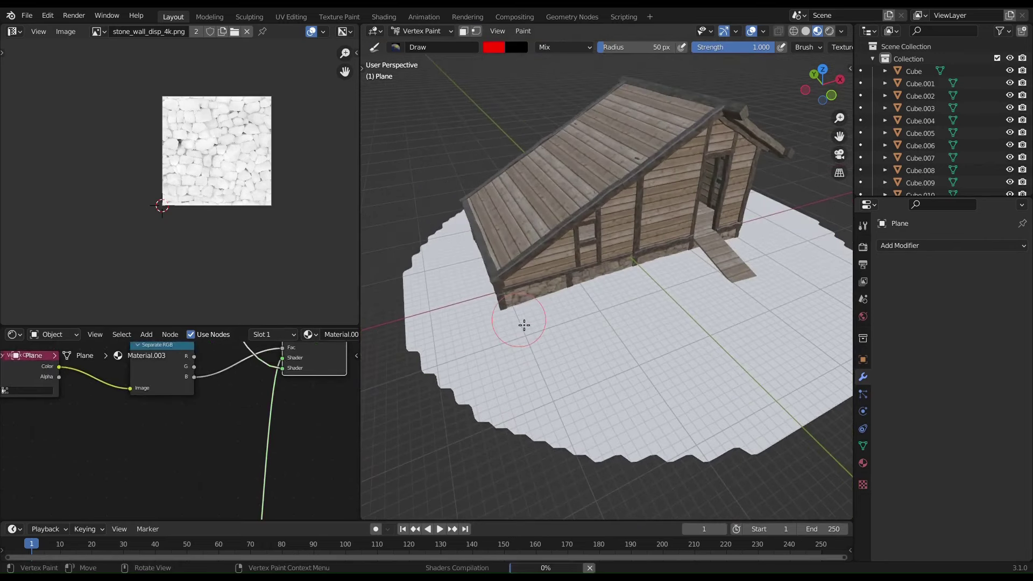
scroll(556, 354, up, 3)
key(ctrl+space)
key(f)
click(604, 327)
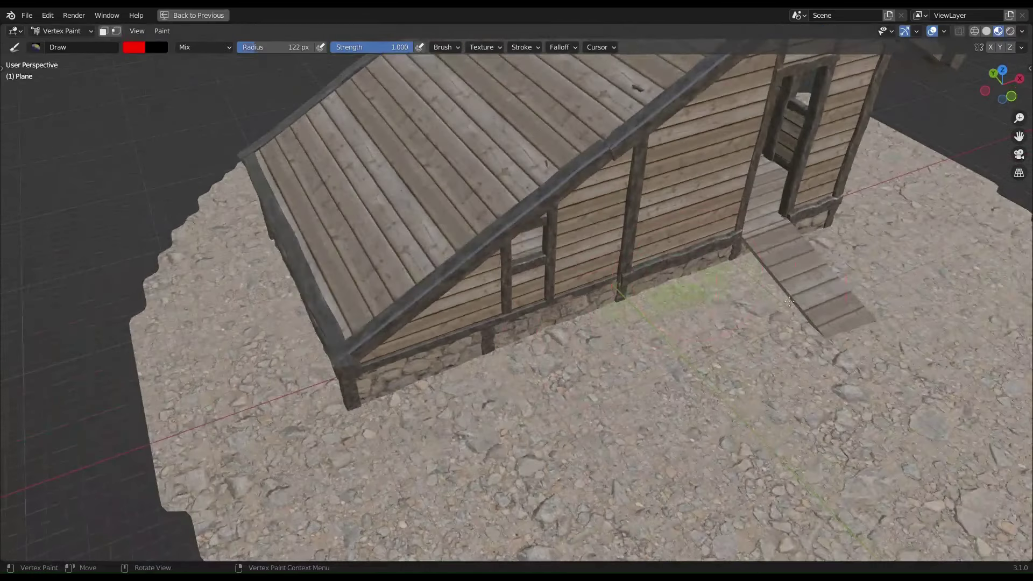
mouse_move(415, 385)
middle_down()
mouse_move(464, 335)
mouse_move(633, 274)
mouse_move(618, 332)
middle_up()
middle_drag(478, 318, 539, 413)
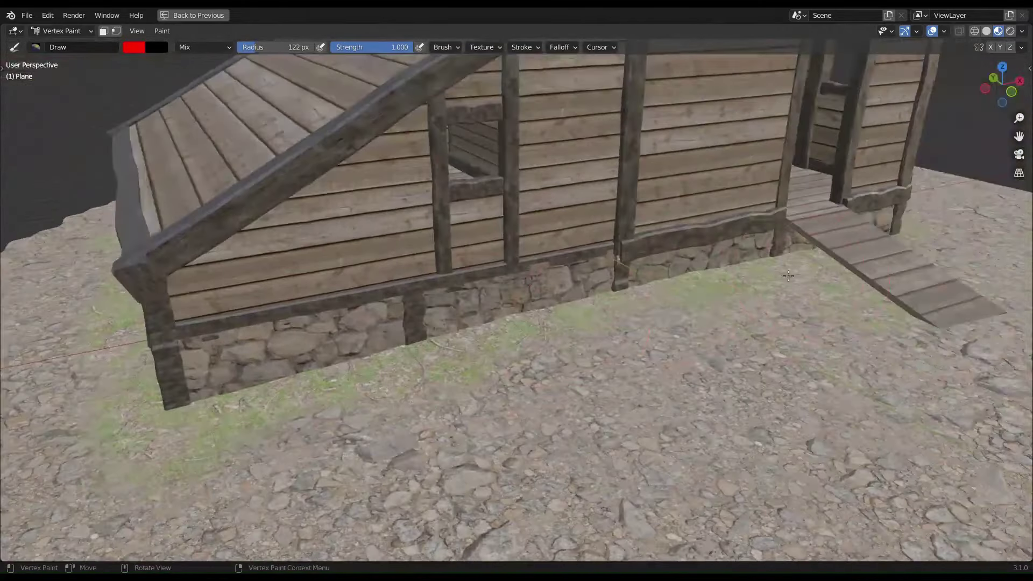
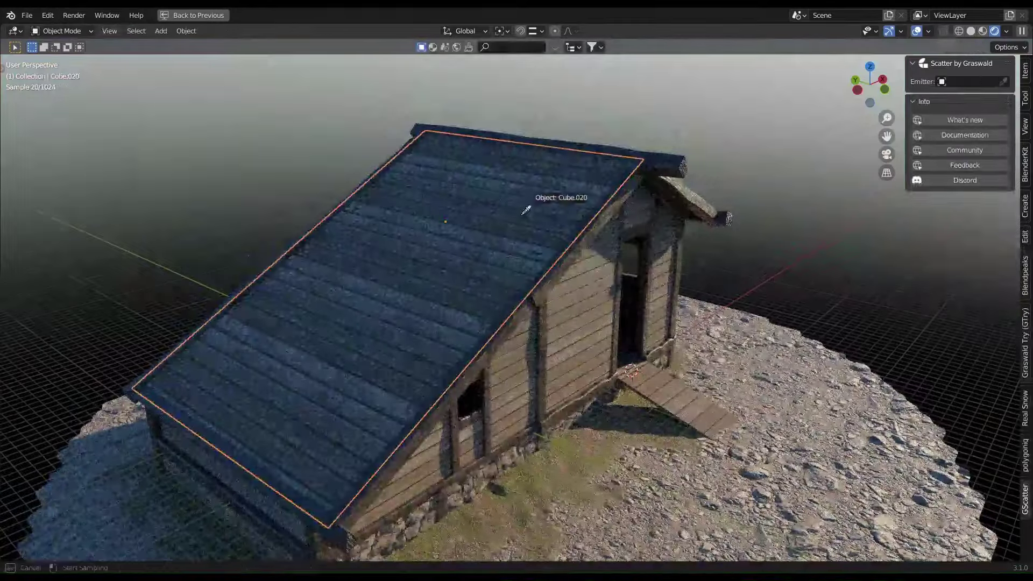
Scatter Creeping Bentgrass Small on the back roof and add a Hue Saturation Value node to its material
click(525, 209)
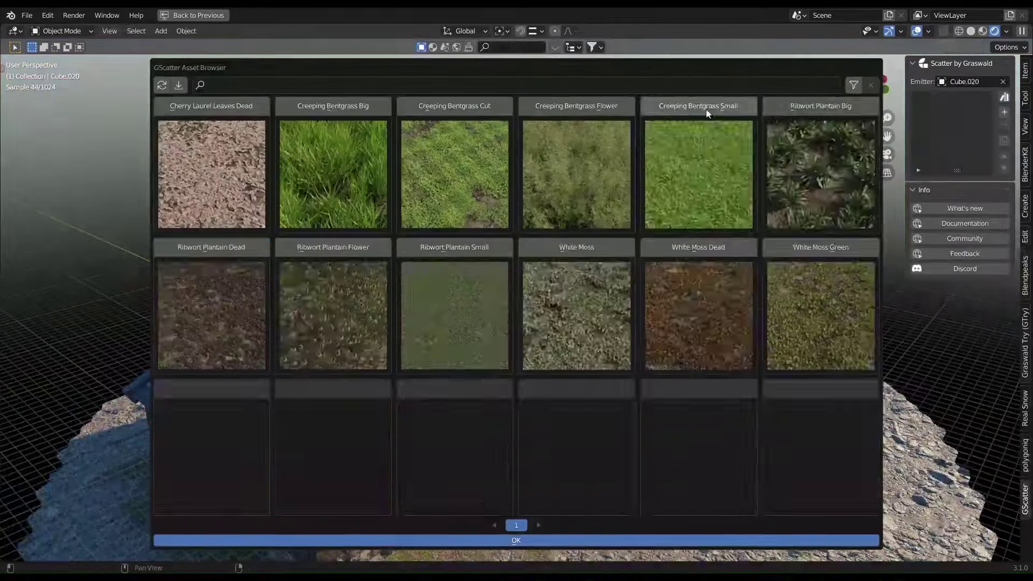
click(513, 542)
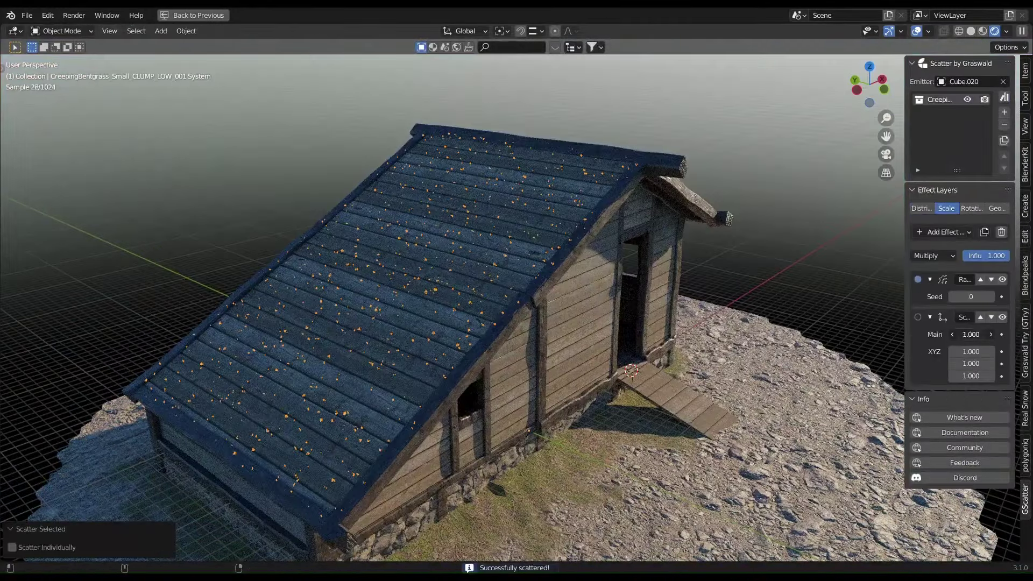
click(922, 208)
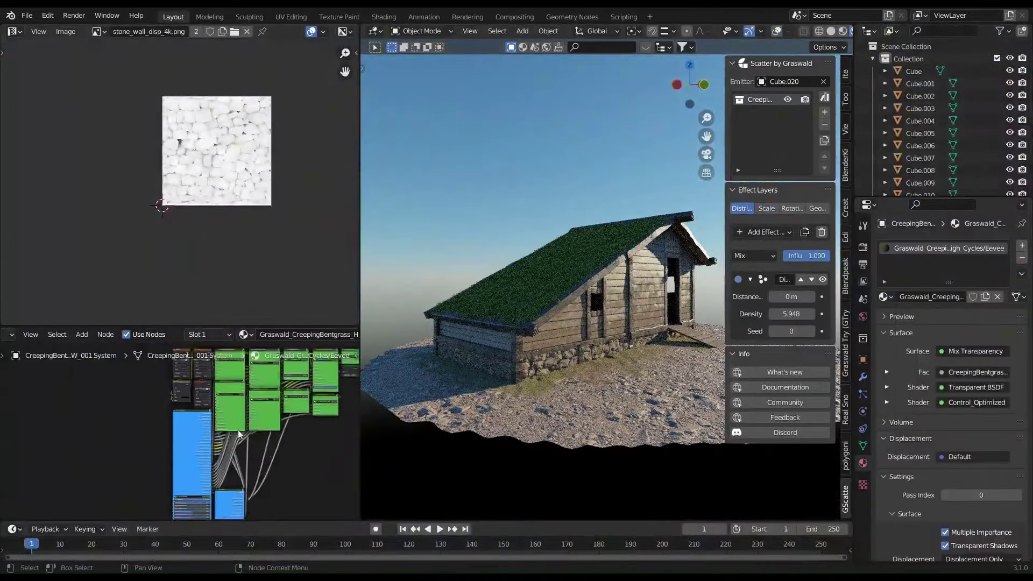
scroll(239, 434, up, 3)
scroll(260, 425, up, 2)
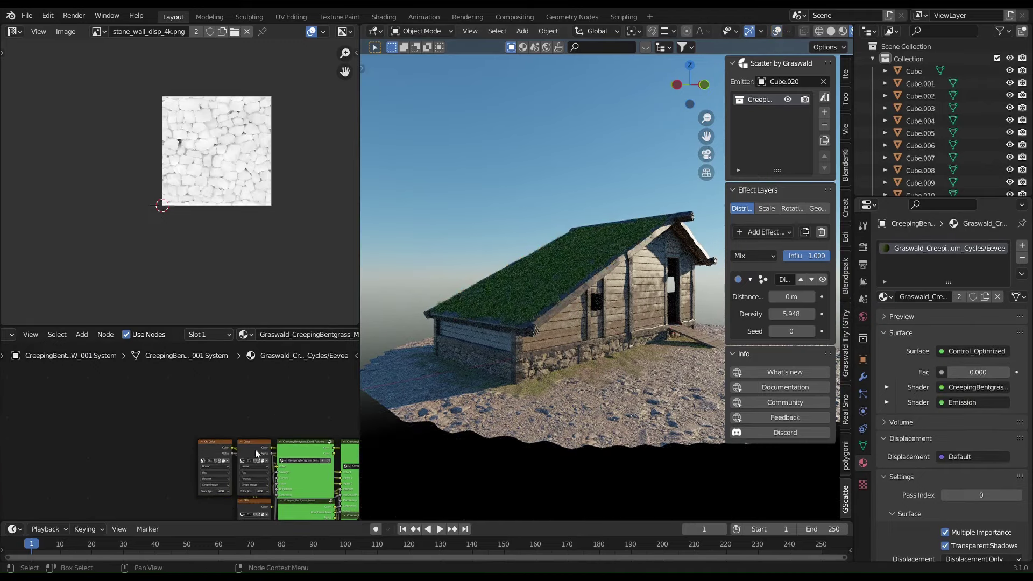
text(hue)
key(Return)
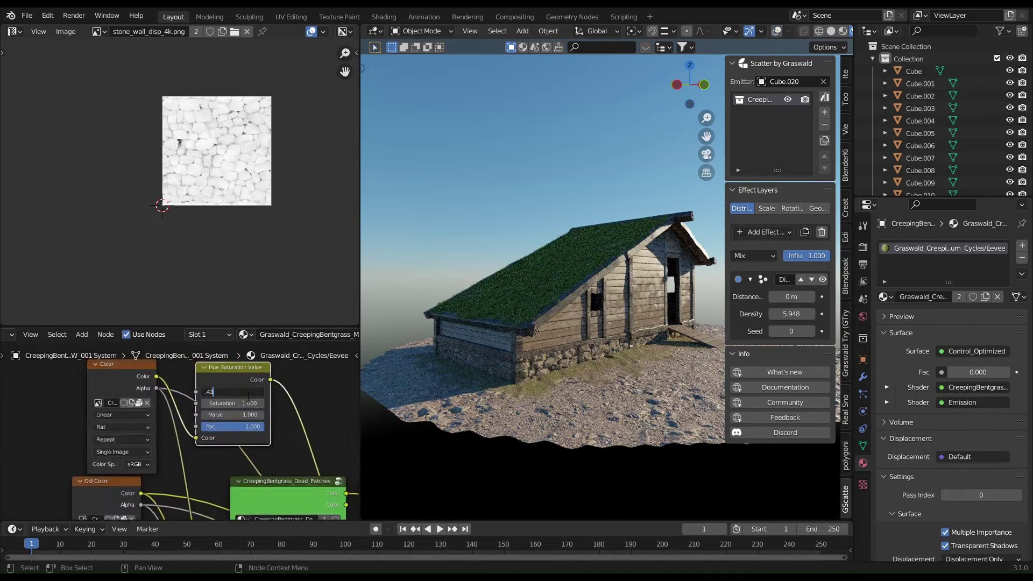
click(211, 431)
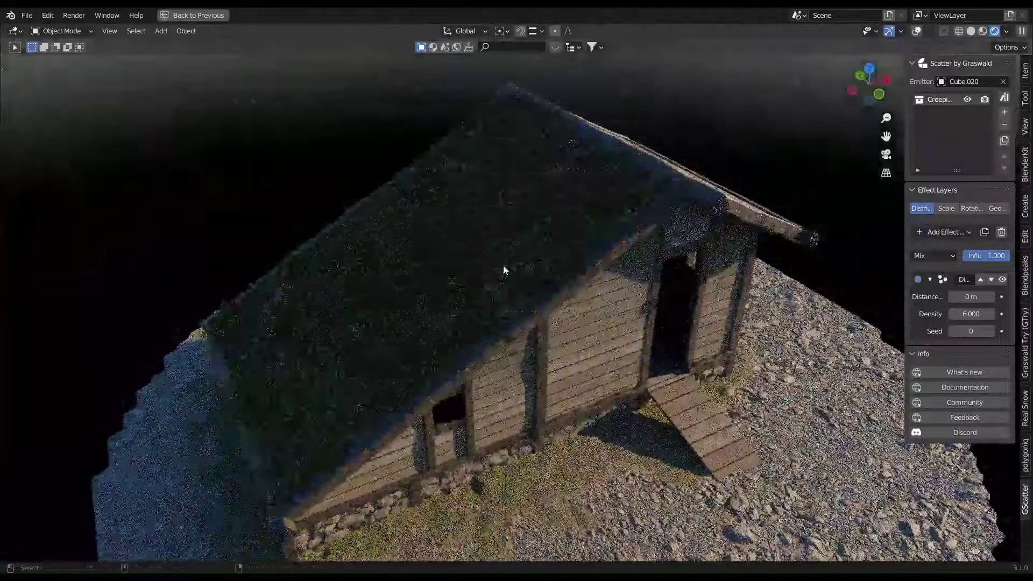
Scale the roof slope along the Y axis and return to Object Mode
click(502, 269)
key(s)
key(y)
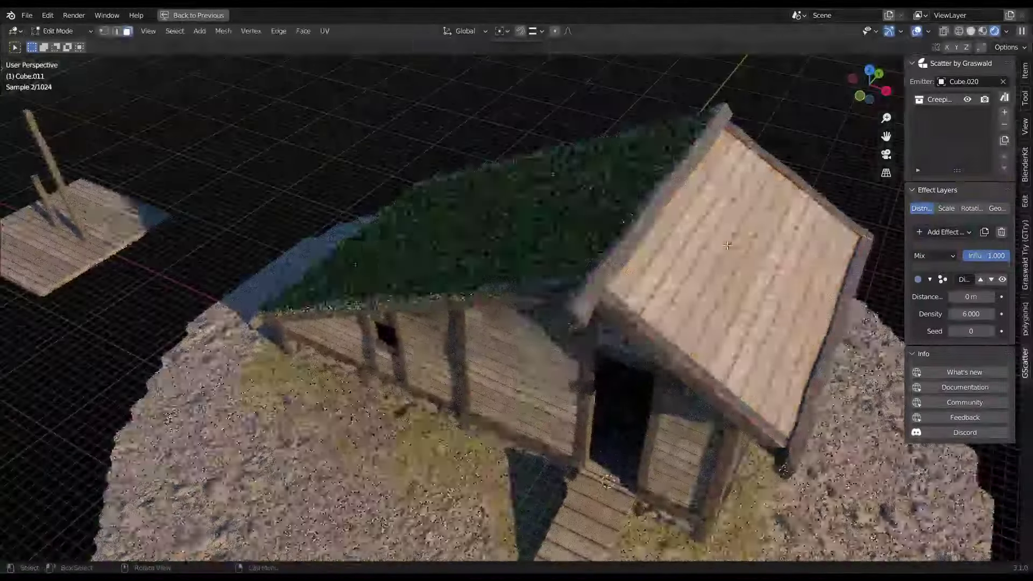
key(ctrl+Tab)
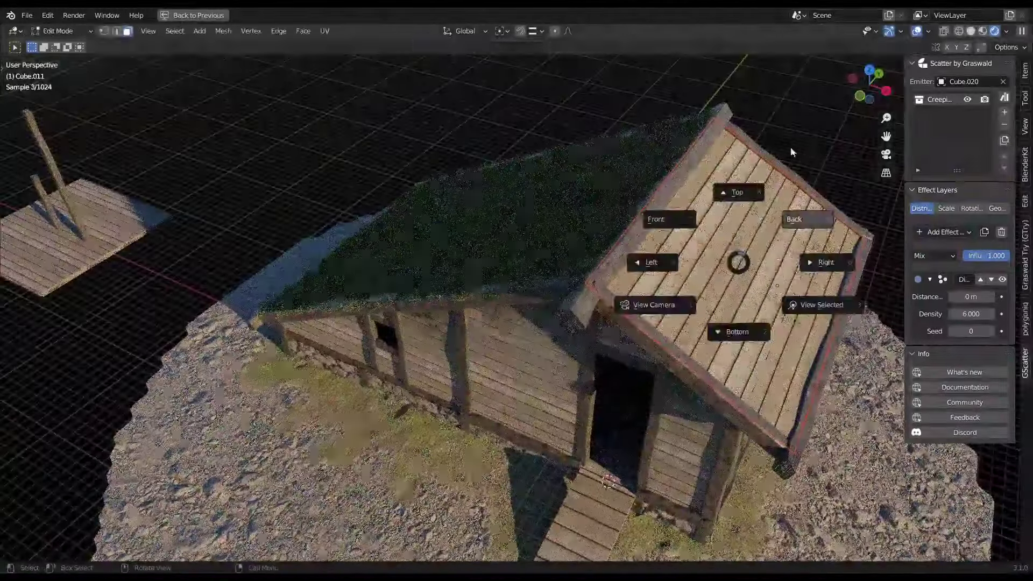
Scatter the small bentgrass on the front roof at density 5 with the recoloured grass material
click(661, 217)
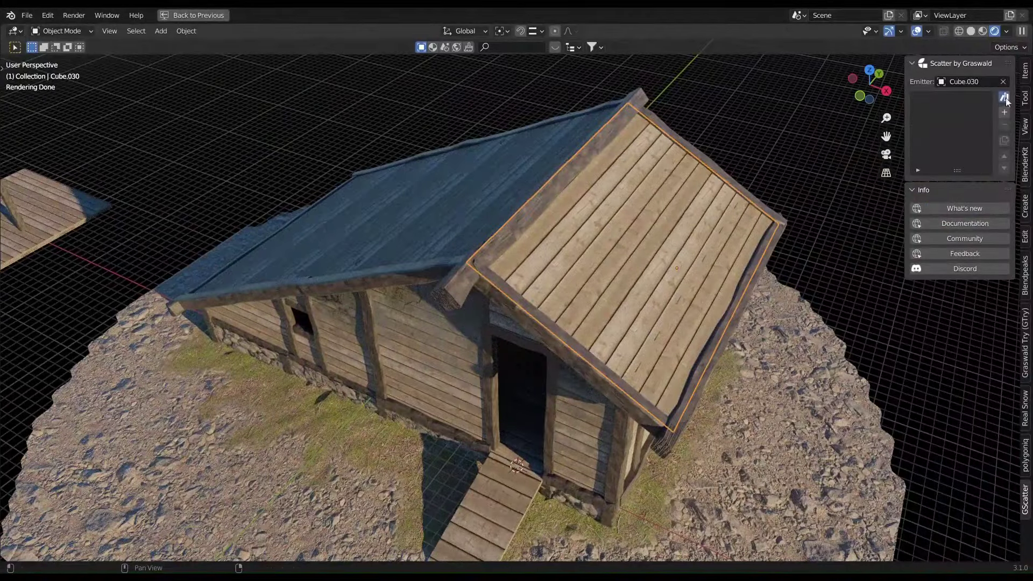
click(1004, 97)
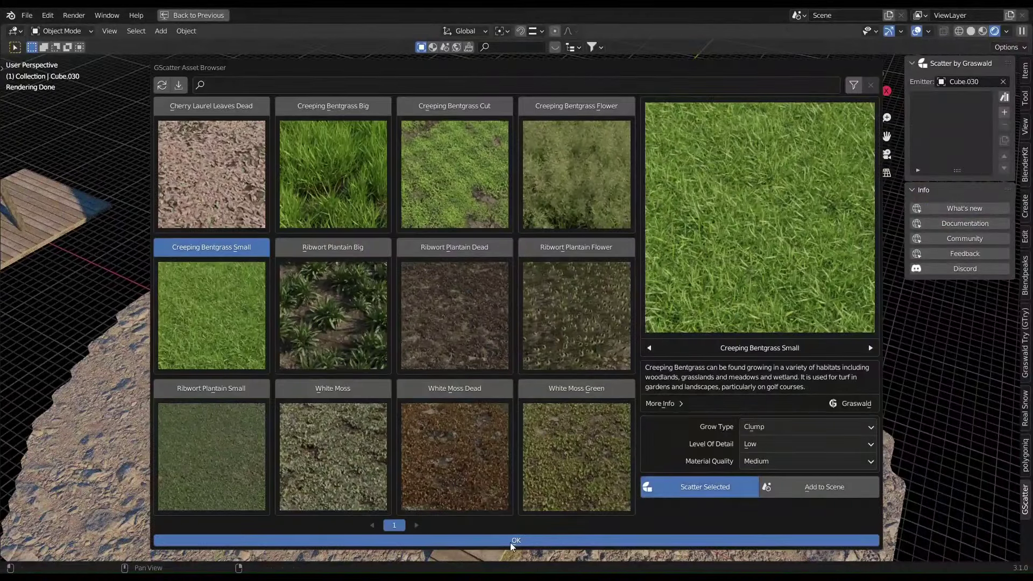
click(512, 541)
mouse_move(976, 337)
mouse_down()
mouse_move(1000, 337)
mouse_move(989, 314)
mouse_up()
click(920, 209)
key(ctrl+space)
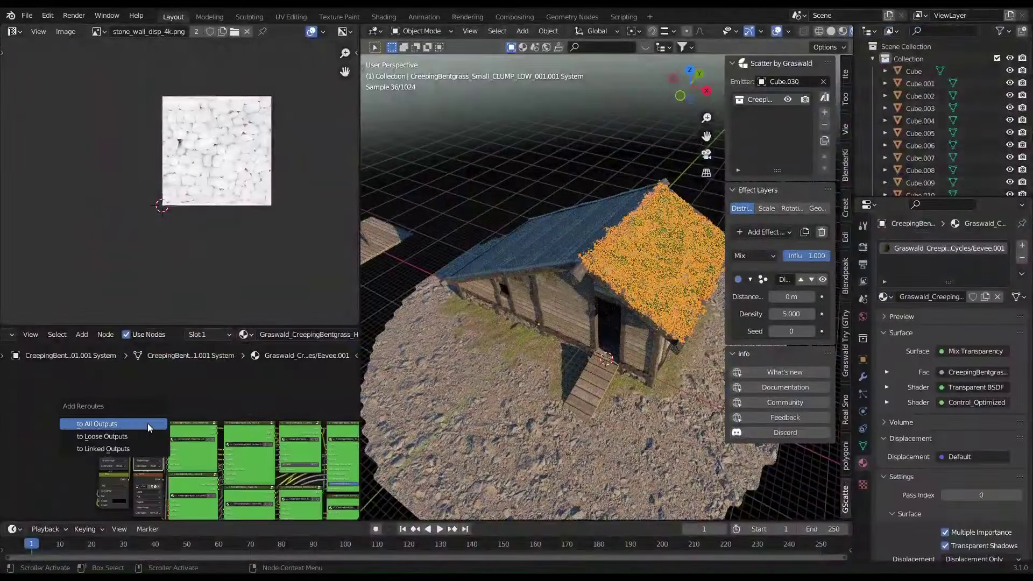
click(884, 296)
click(807, 344)
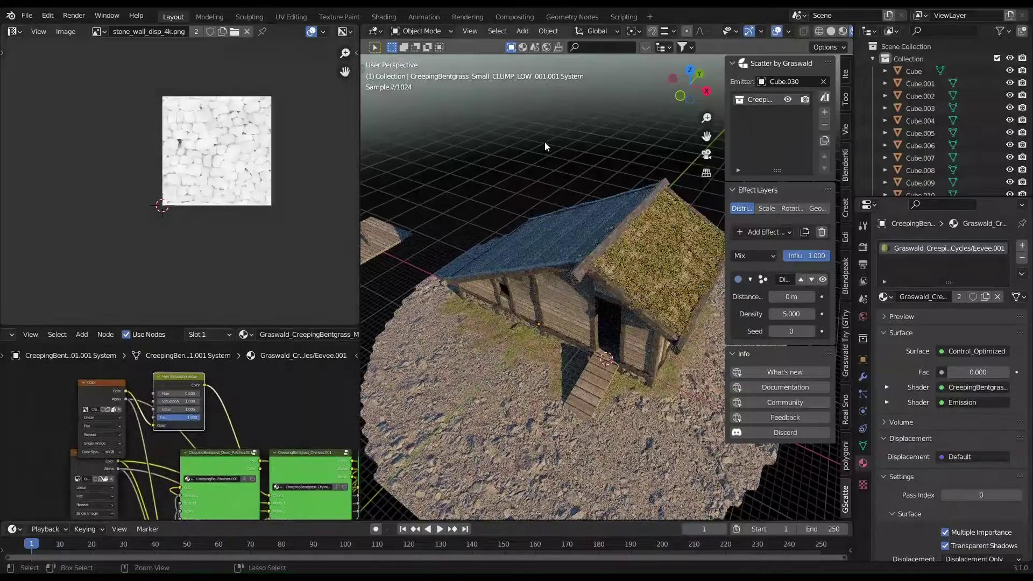
Scale the front roof piece up slightly
key(ctrl+space)
drag(968, 313, 984, 314)
middle_drag(720, 256, 591, 242)
click(608, 258)
key(s)
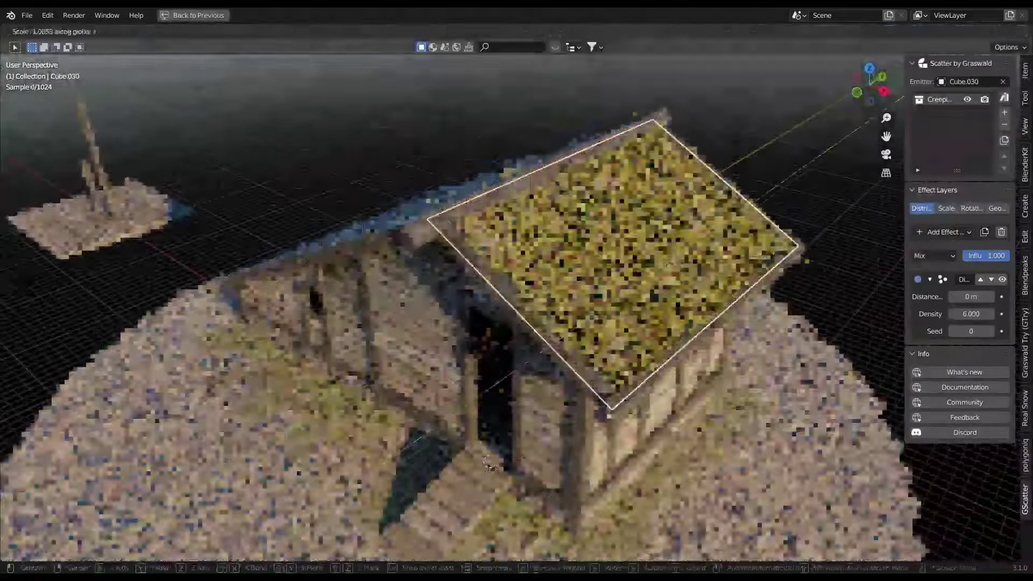
middle_drag(490, 465, 376, 377)
click(377, 376)
scroll(484, 323, up, 3)
Save the Viking House file and raise the grass density by one
key(ctrl+s)
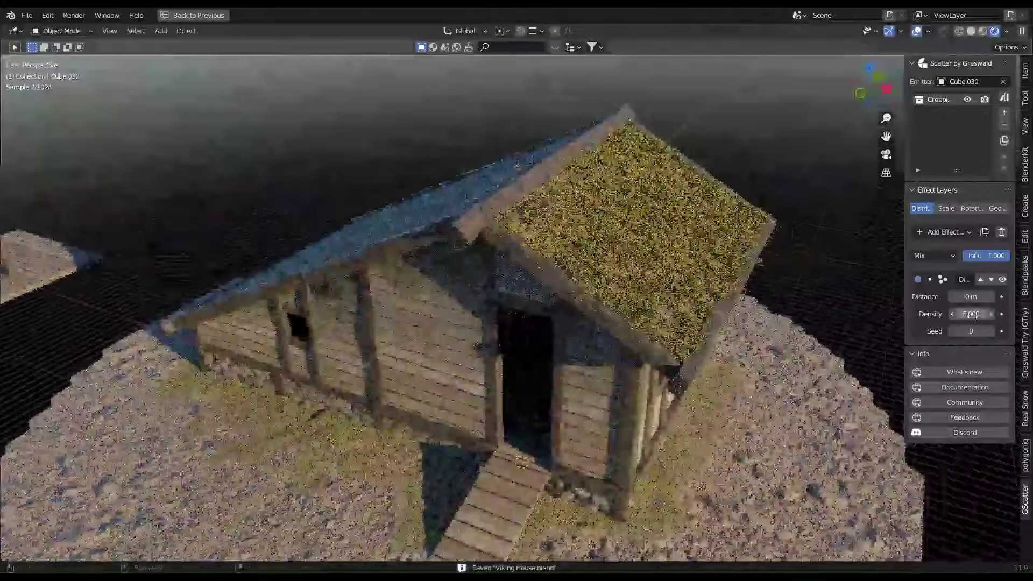
click(990, 313)
middle_drag(645, 269, 745, 159)
click(691, 330)
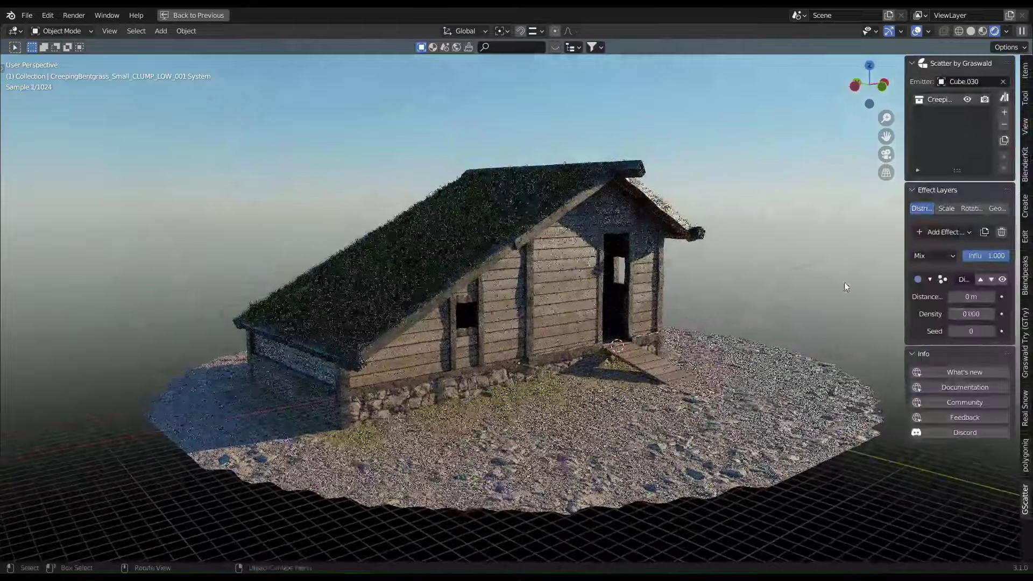
Add a camera, view through it, and position it and its height to frame the house
key(n)
key(shift+a)
click(670, 373)
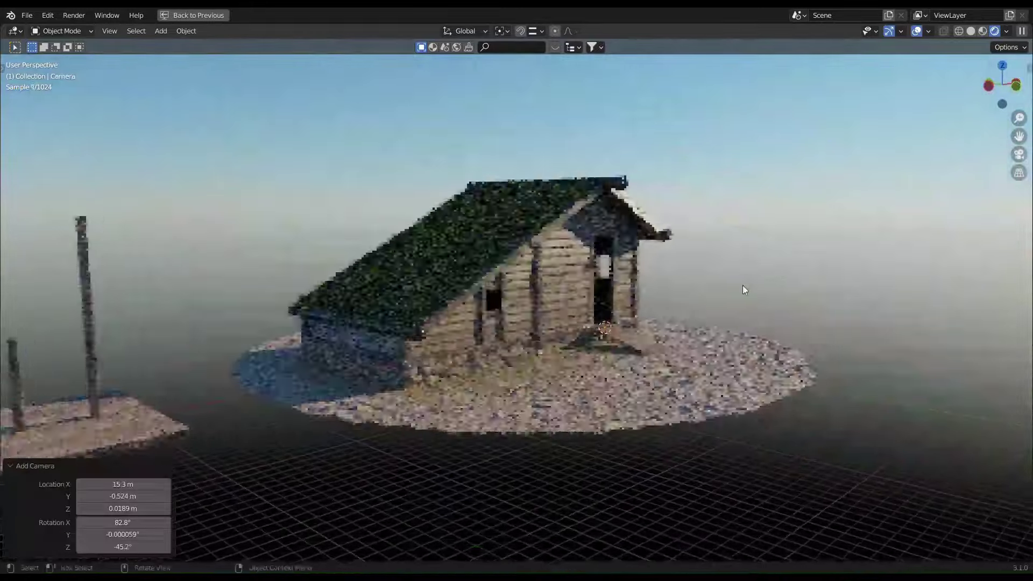
key(ctrl+alt+KP_0)
key(g)
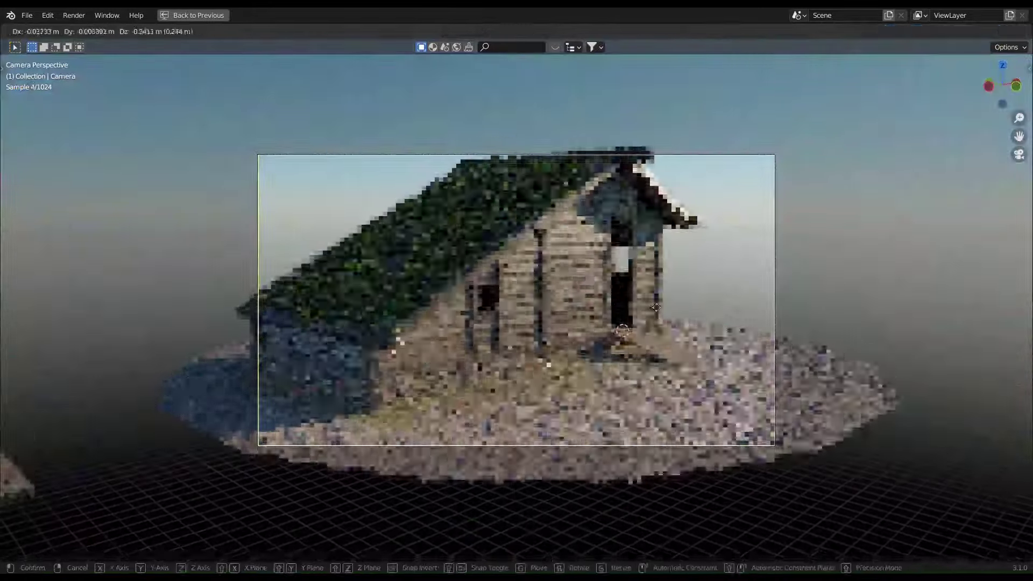
click(641, 290)
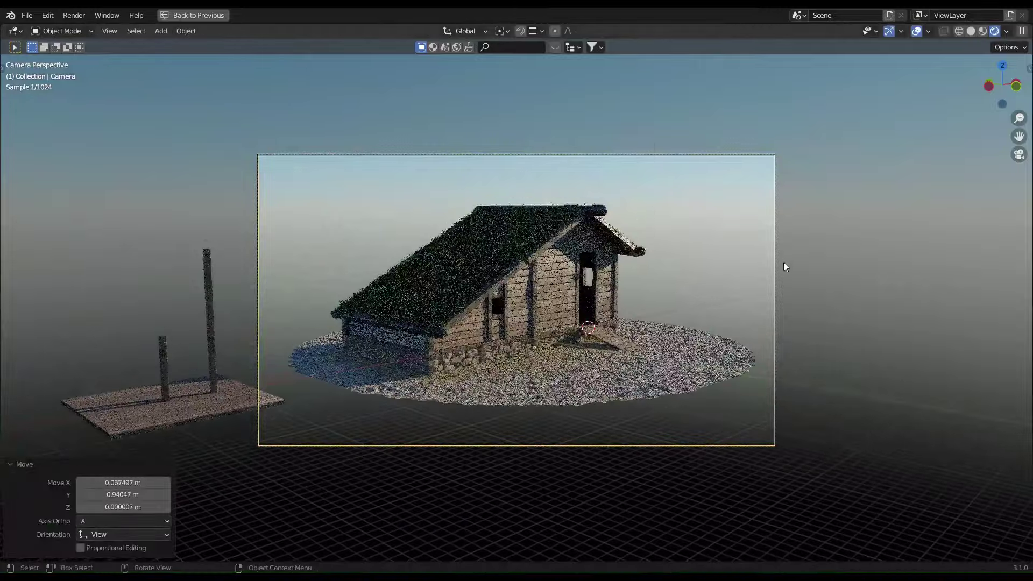
key(g)
key(z)
click(849, 351)
key(b)
drag(221, 105, 908, 542)
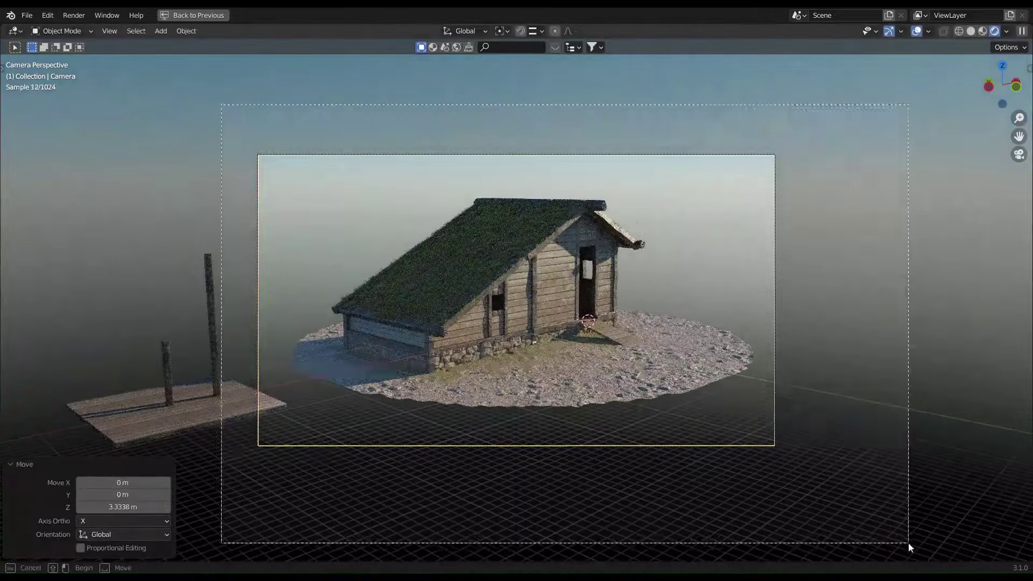
key(ctrl+space)
Toggle the transparent film background off again and set the sky's Sun Rotation to 98.5°
click(927, 517)
scroll(925, 430, down, 3)
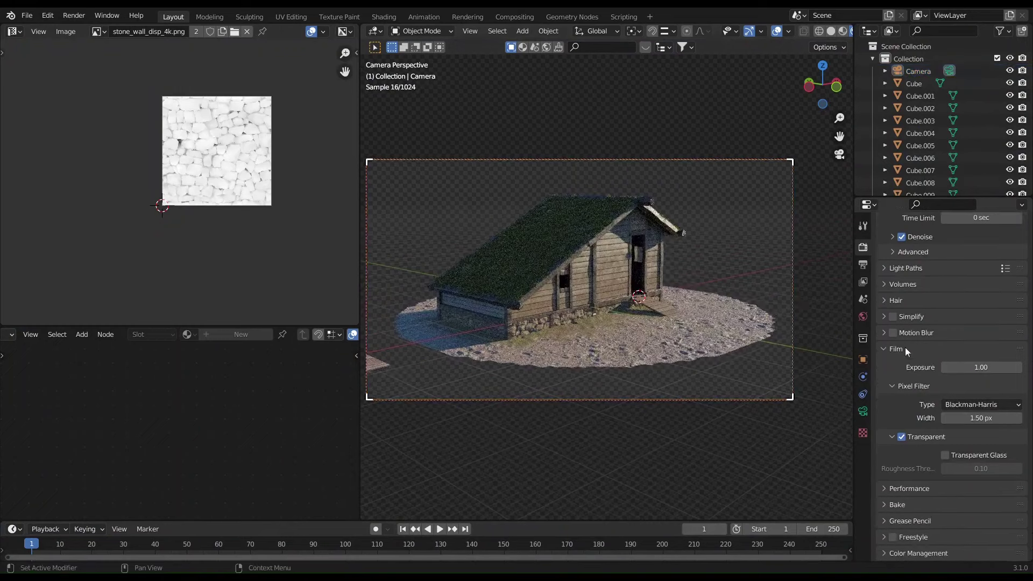
scroll(623, 275, down, 2)
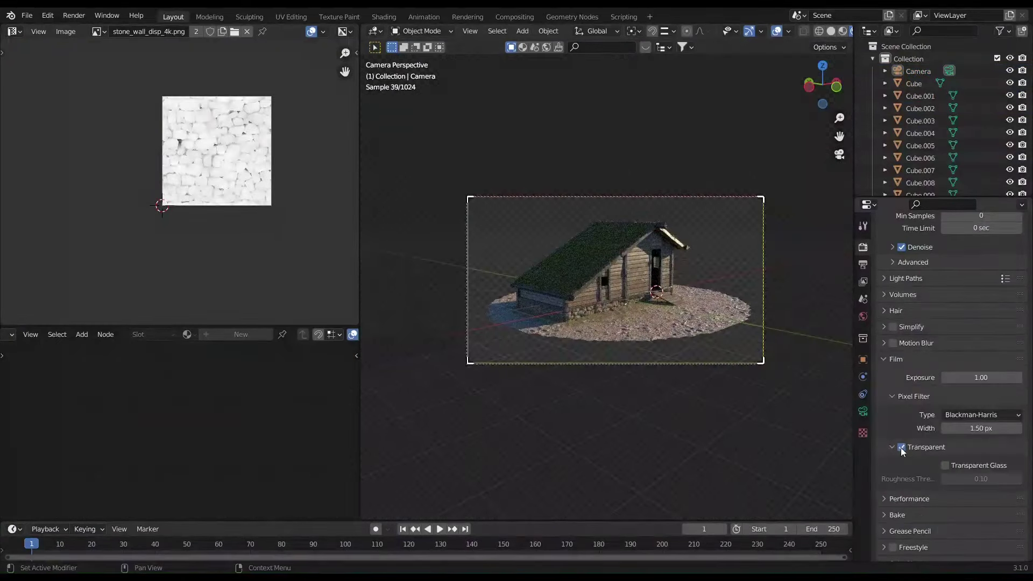
click(902, 447)
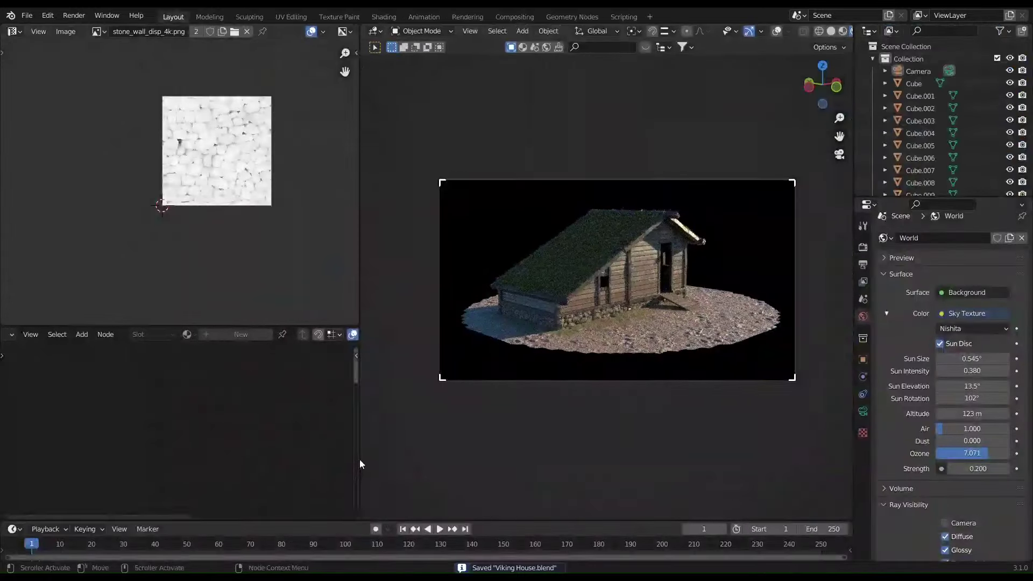
drag(359, 461, 18, 460)
scroll(265, 329, up, 1)
mouse_move(971, 398)
mouse_down()
mouse_move(1001, 397)
mouse_move(947, 398)
mouse_up()
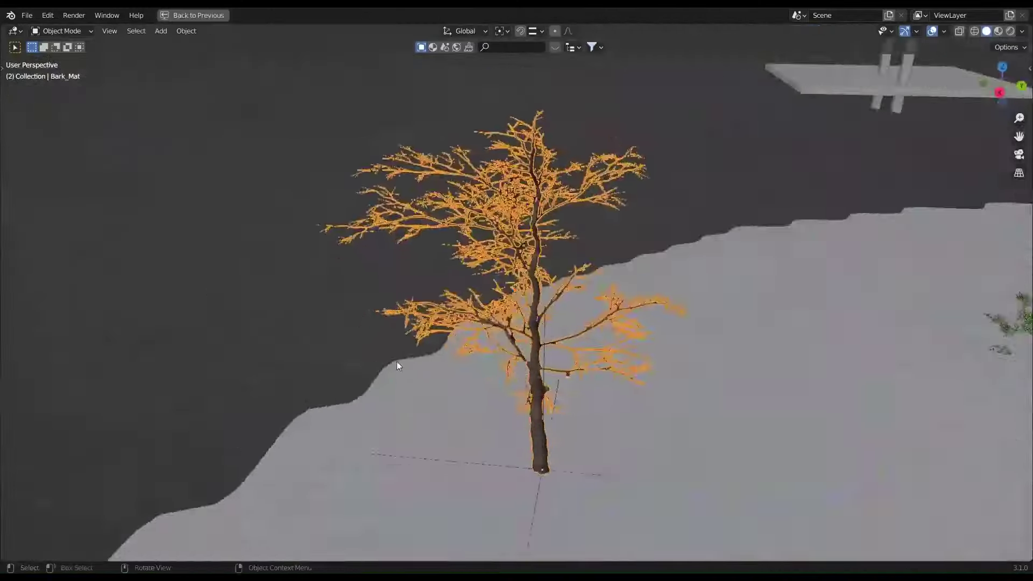
middle_drag(396, 366, 802, 291)
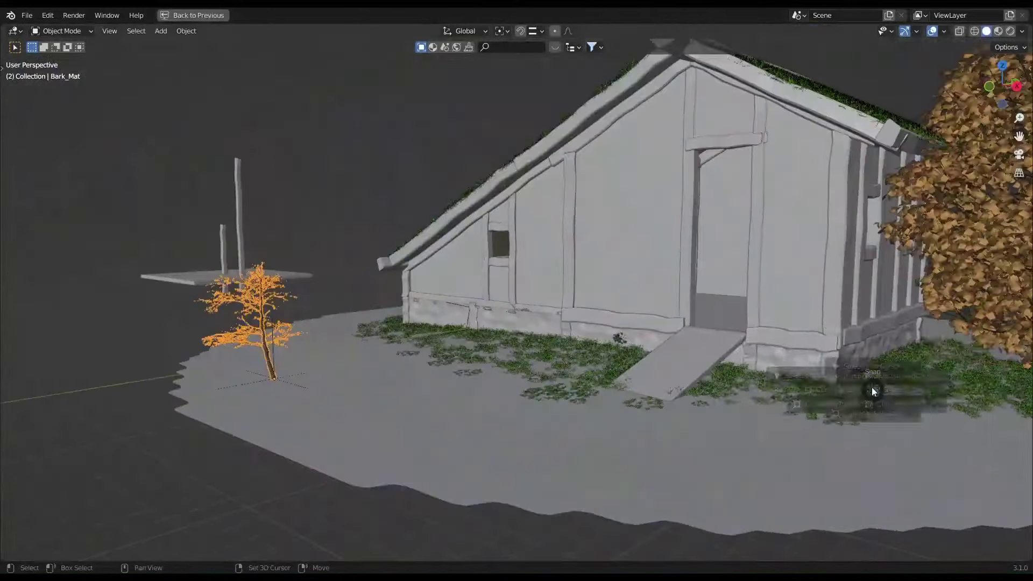
Duplicate the small tree beside the house and move the other tree along X
key(shift+s)
key(shift+d)
middle_drag(538, 323, 649, 337)
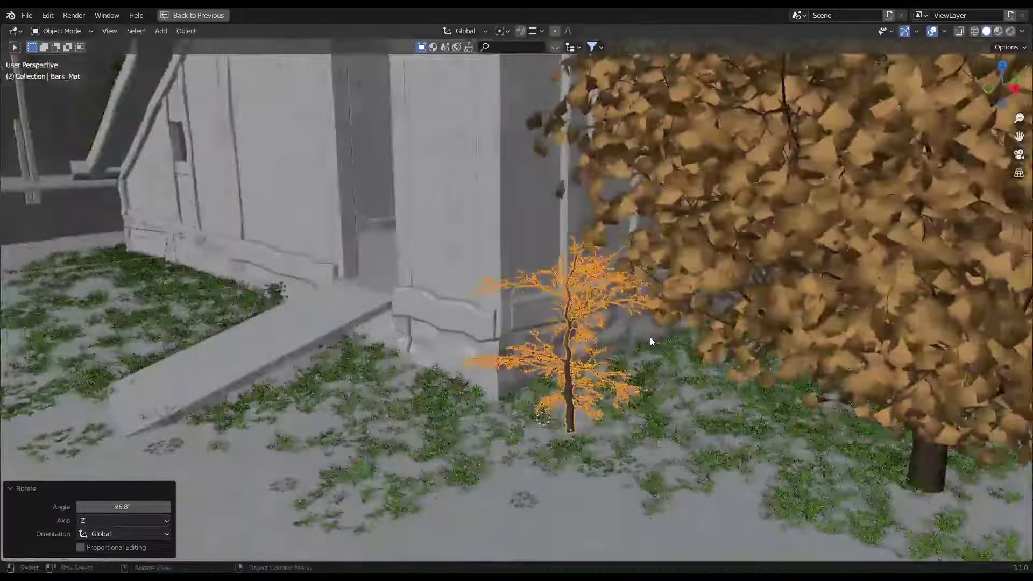
click(576, 392)
middle_drag(576, 392, 619, 376)
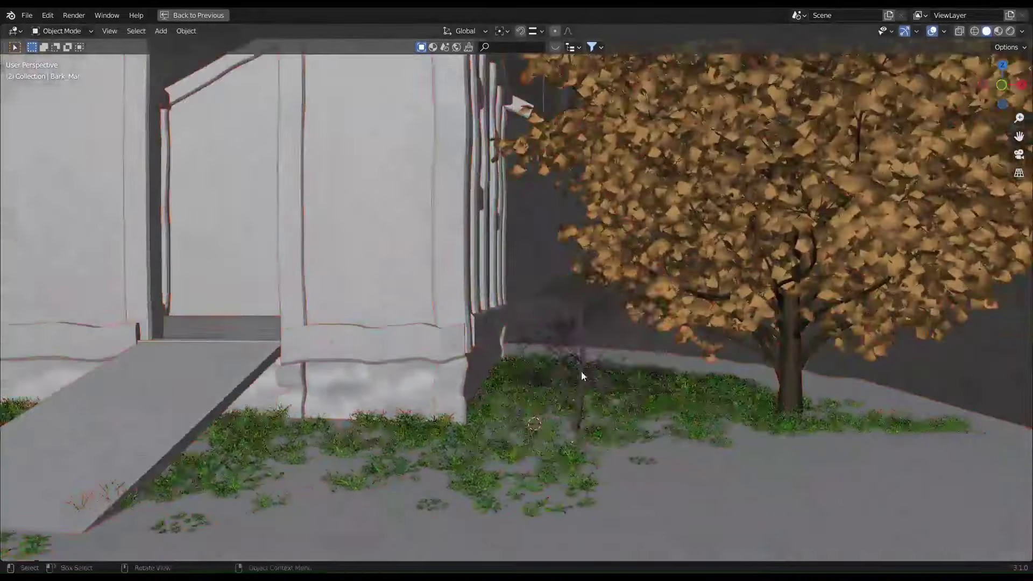
key(g)
key(x)
click(674, 407)
Add further tree duplicates next to the first, resizing and rotating the new copy
key(shift+d)
middle_drag(674, 407, 545, 349)
key(a)
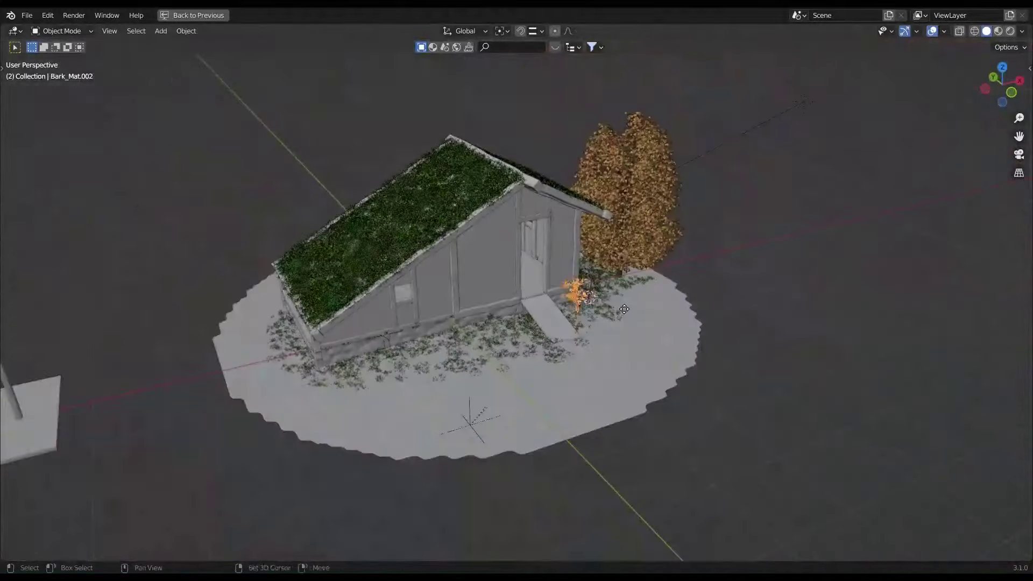
key(KP_Decimal)
key(shift+d)
click(654, 382)
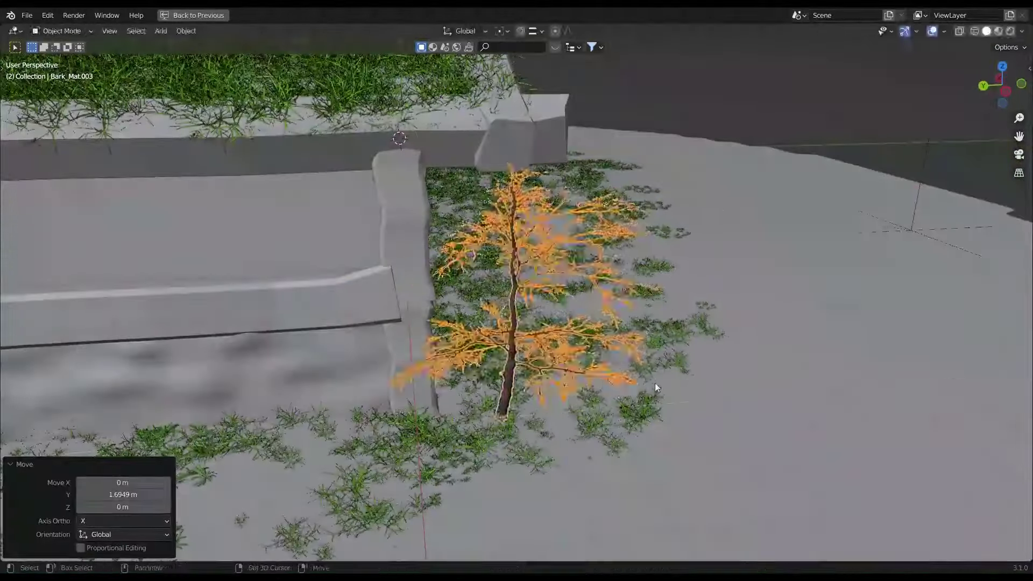
key(shift+d)
click(604, 440)
key(s)
key(r)
click(610, 393)
key(r)
click(495, 456)
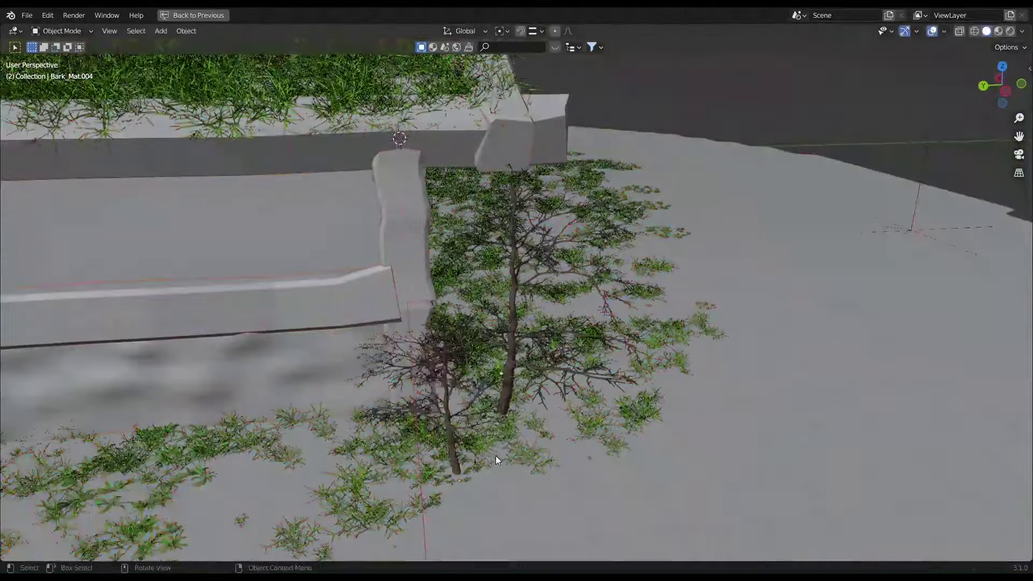
Finalise the duplicated tree's placement and rotation, then view the camera shot in Rendered shading
key(KP_0)
click(585, 366)
key(KP_Decimal)
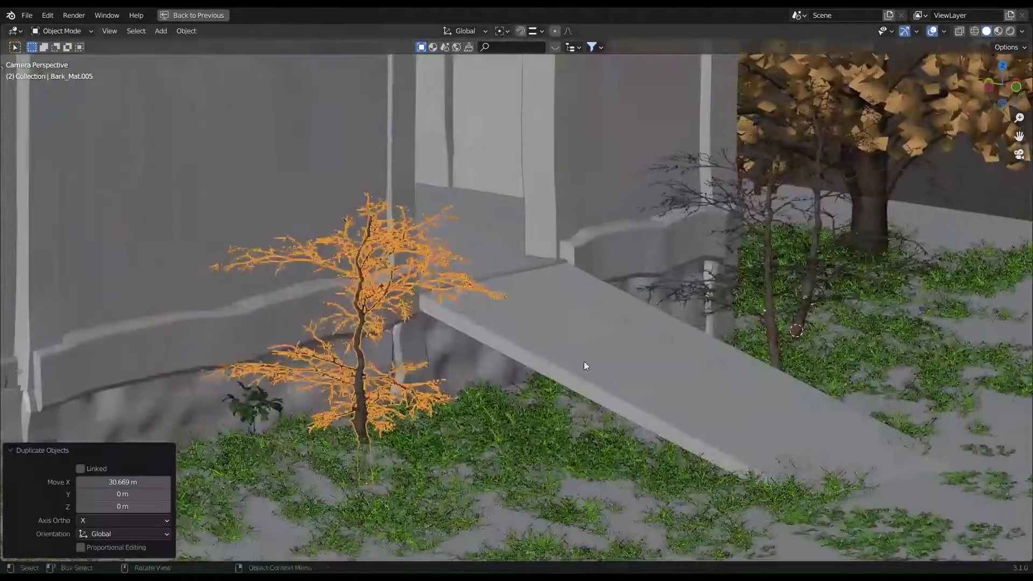
click(550, 320)
key(alt+a)
key(KP_0)
key(z)
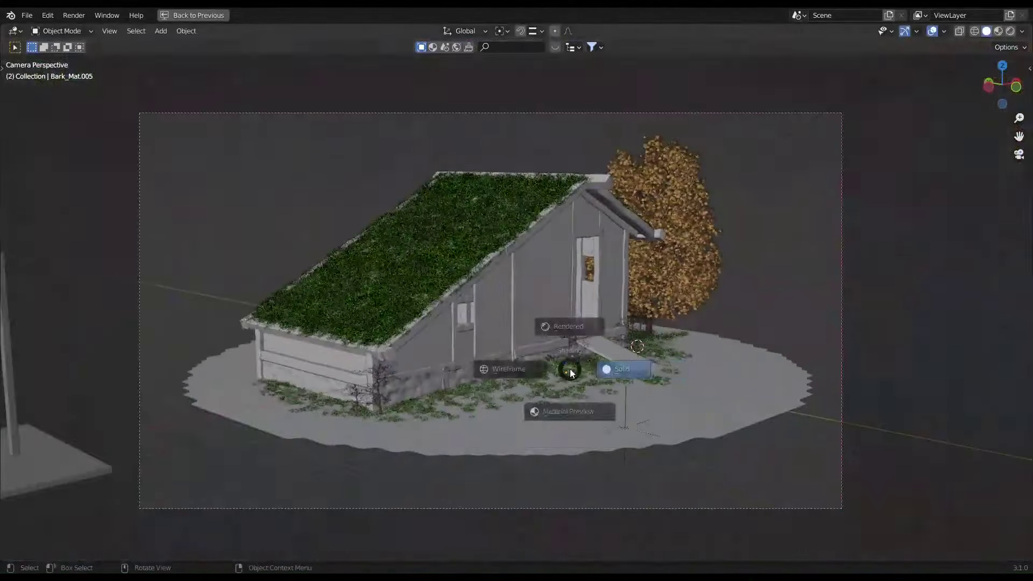
click(564, 283)
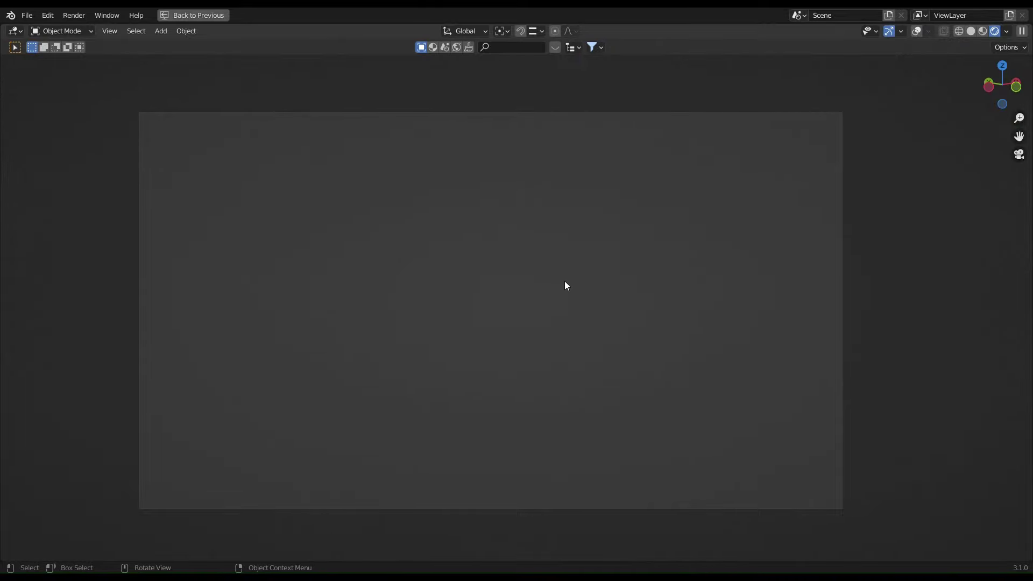
Save Viking House.blend and delete the stray fence panel
key(Home)
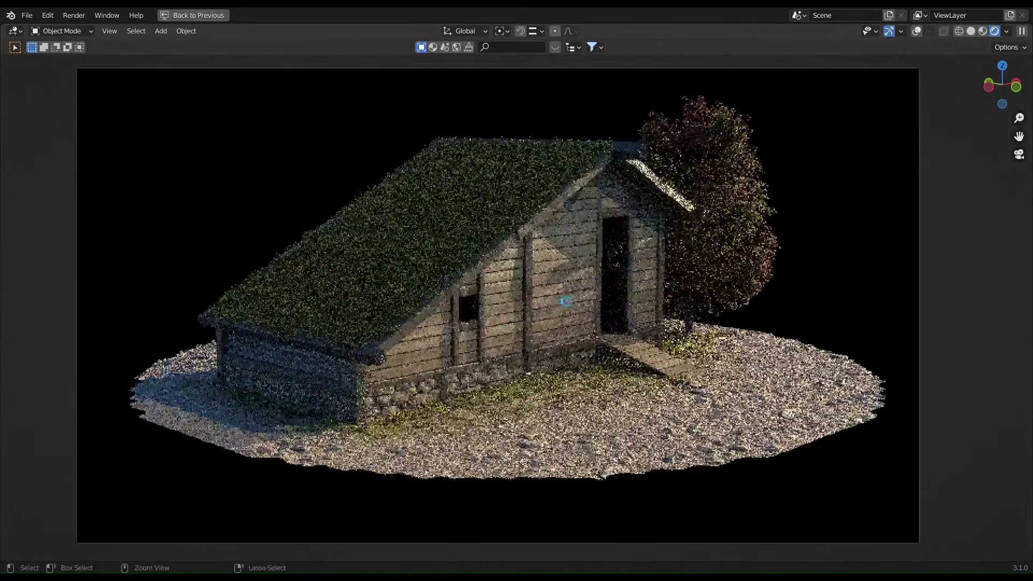
key(ctrl+s)
click(805, 287)
key(Delete)
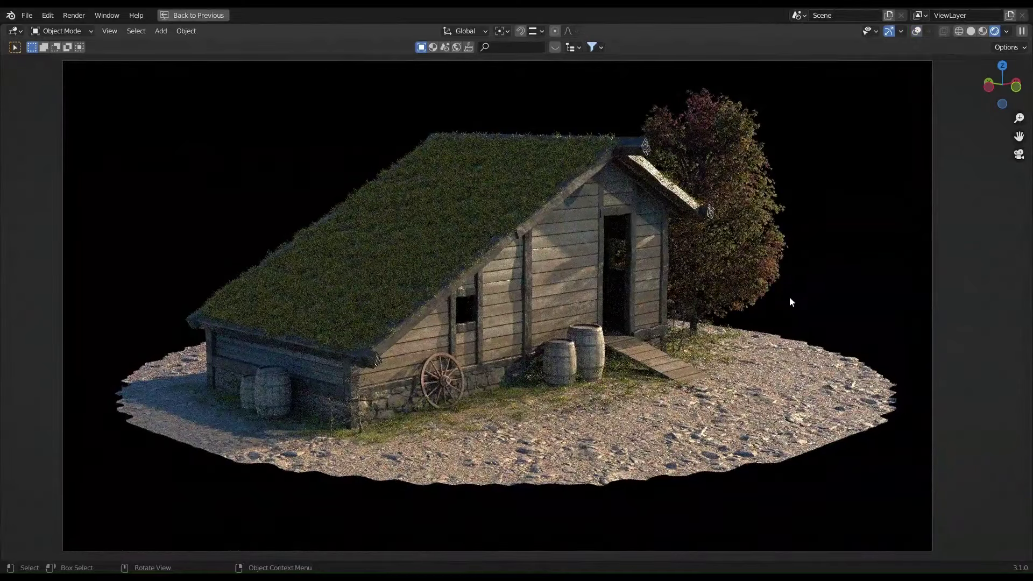
mouse_move(630, 291)
middle_down()
mouse_move(581, 318)
mouse_move(703, 358)
mouse_move(705, 335)
middle_up()
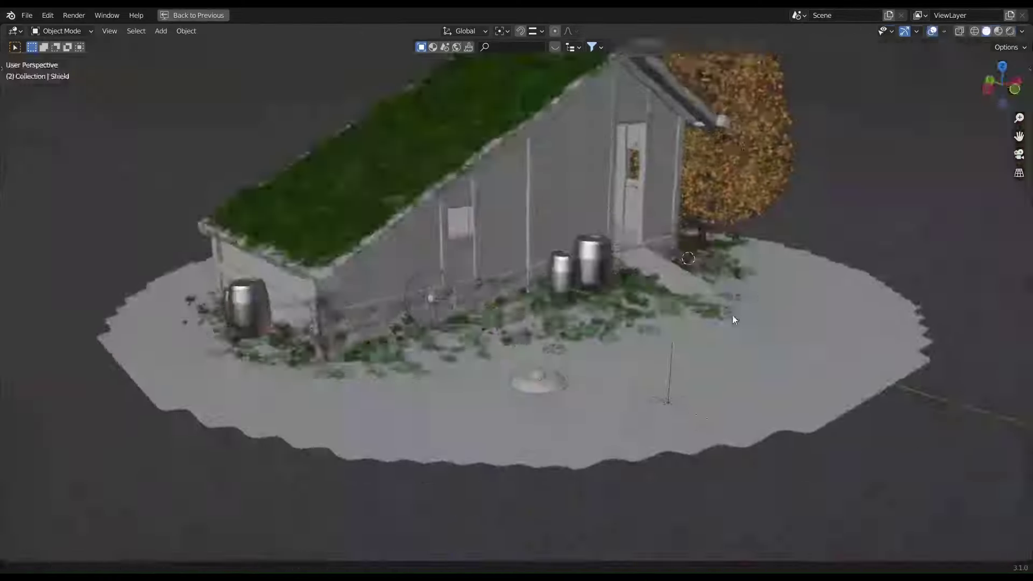
Stand the ground-lying shield upright by rotating it 90° about X
click(543, 421)
key(KP_Decimal)
key(z)
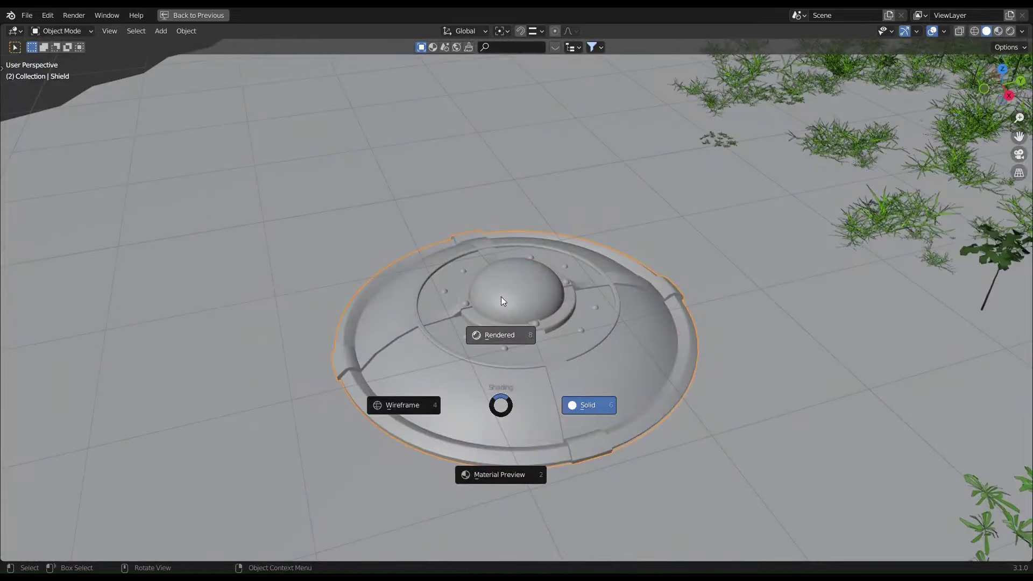
click(501, 296)
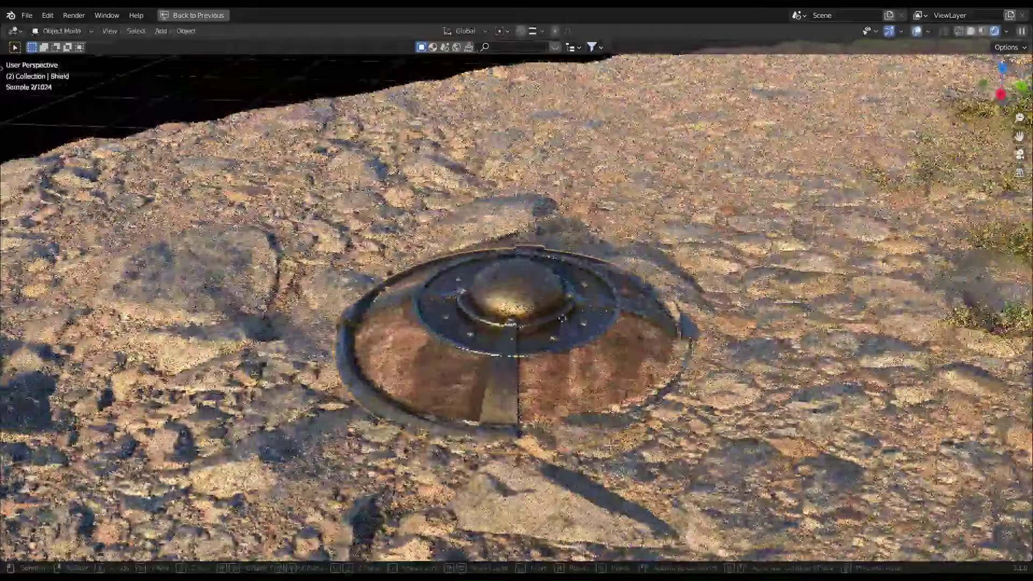
text(rx90)
key(Return)
scroll(550, 271, down, 3)
scroll(550, 271, down, 4)
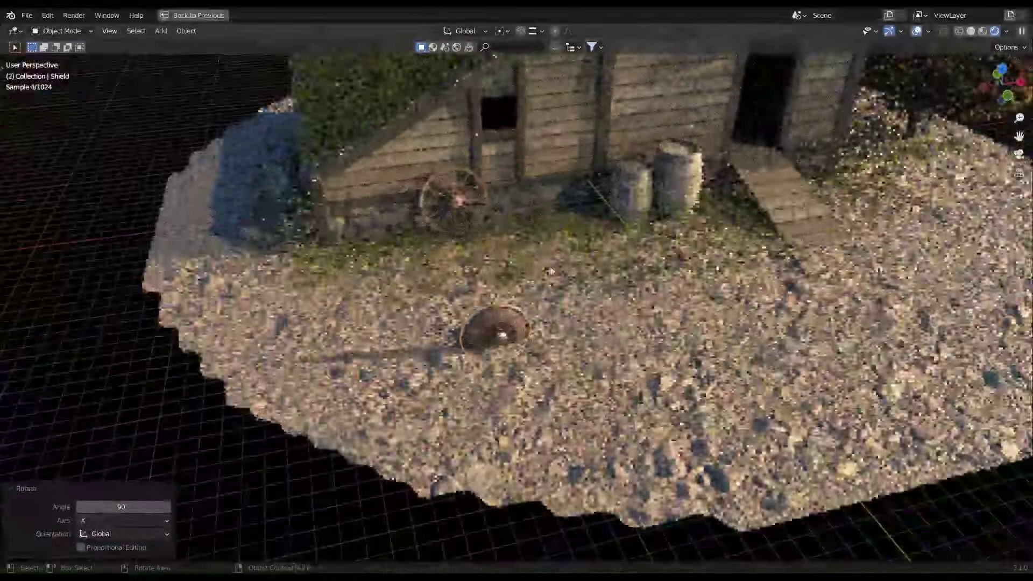
scroll(550, 270, up, 3)
Snap the shield to the 3D cursor on the wall and scale it
key(shift+s)
click(526, 111)
scroll(525, 111, up, 3)
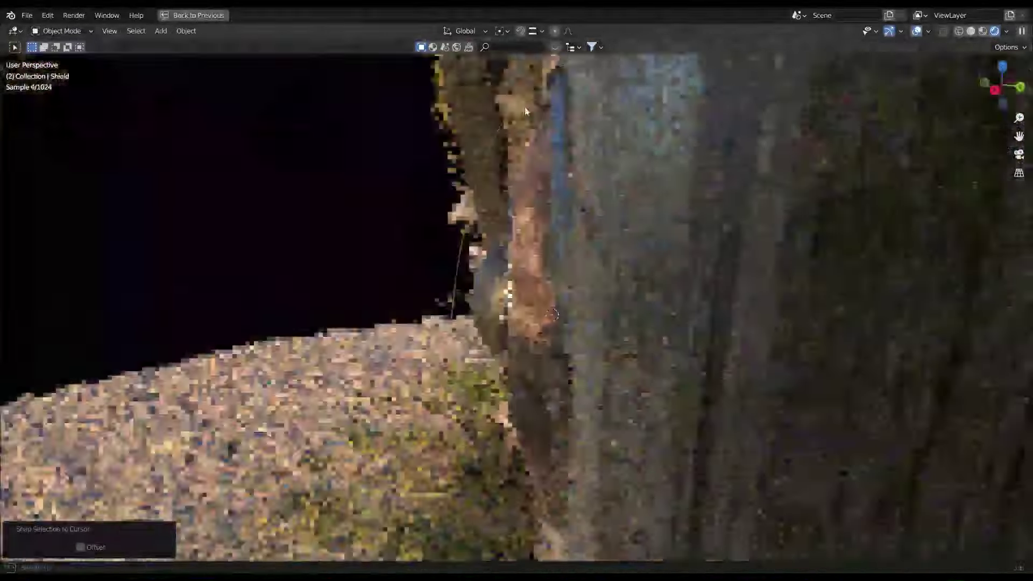
key(KP_0)
scroll(525, 111, up, 5)
key(s)
scroll(656, 284, down, 5)
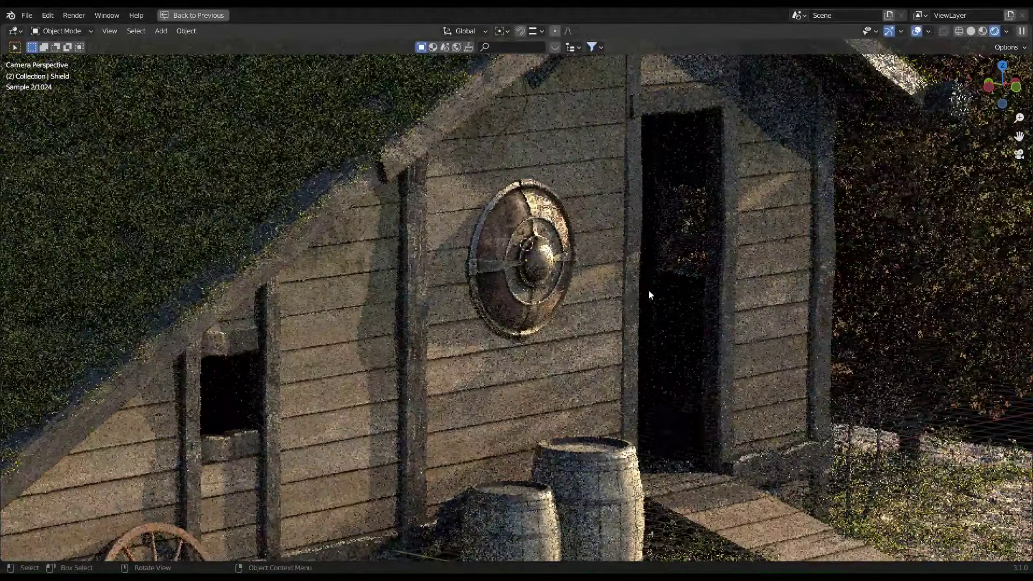
mouse_move(647, 292)
middle_down()
mouse_move(482, 286)
mouse_move(517, 289)
middle_up()
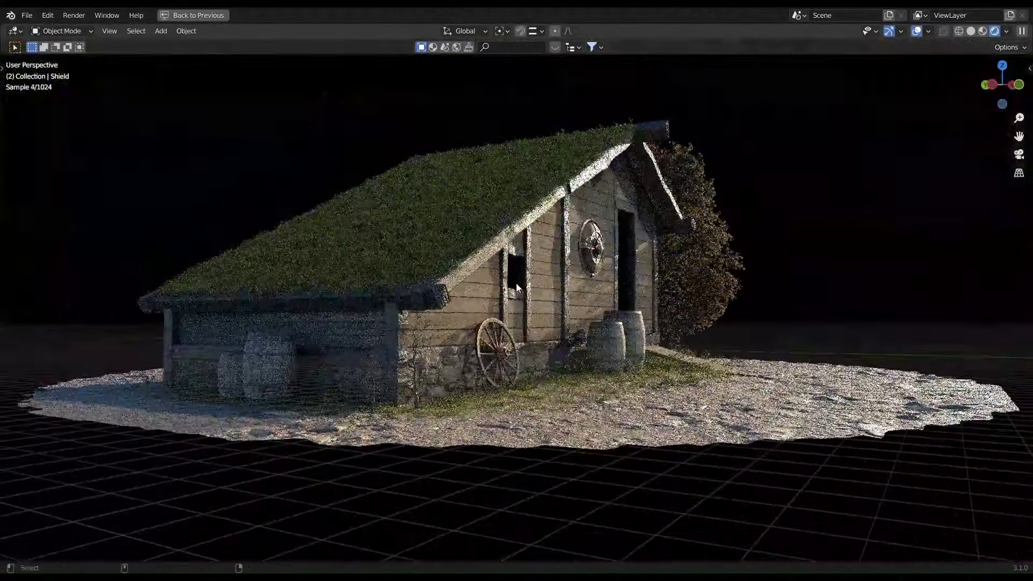
key(KP_0)
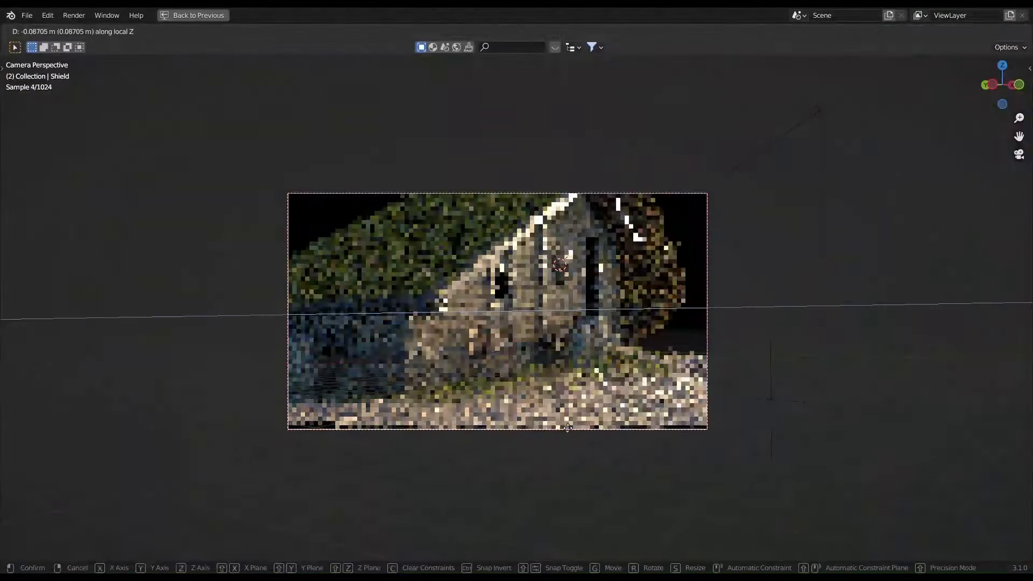
Select the camera, move it, and enable Camera to View in the sidebar
key(ctrl+alt+space)
scroll(906, 129, down, 5)
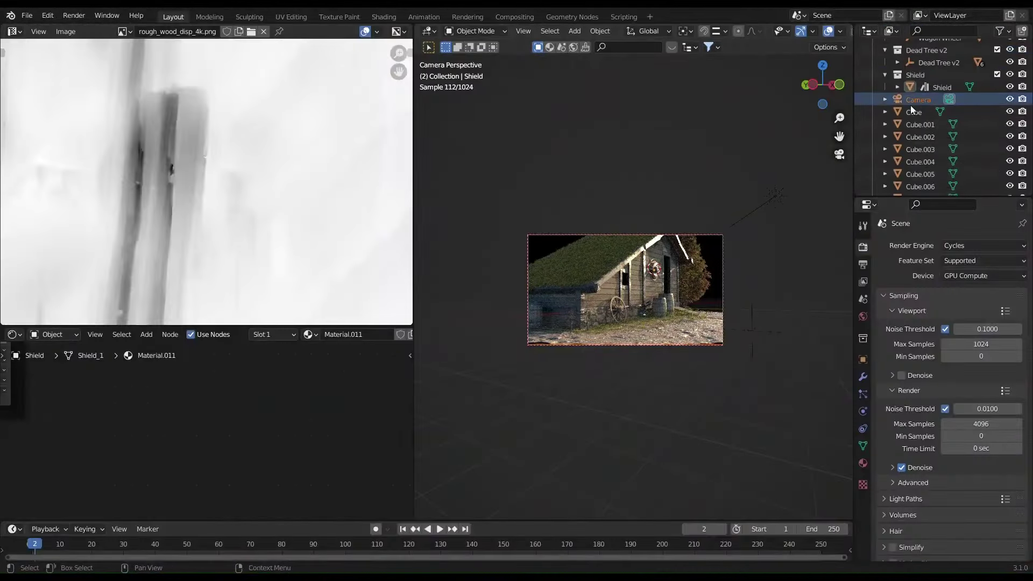
key(ctrl+alt+space)
key(g)
click(665, 292)
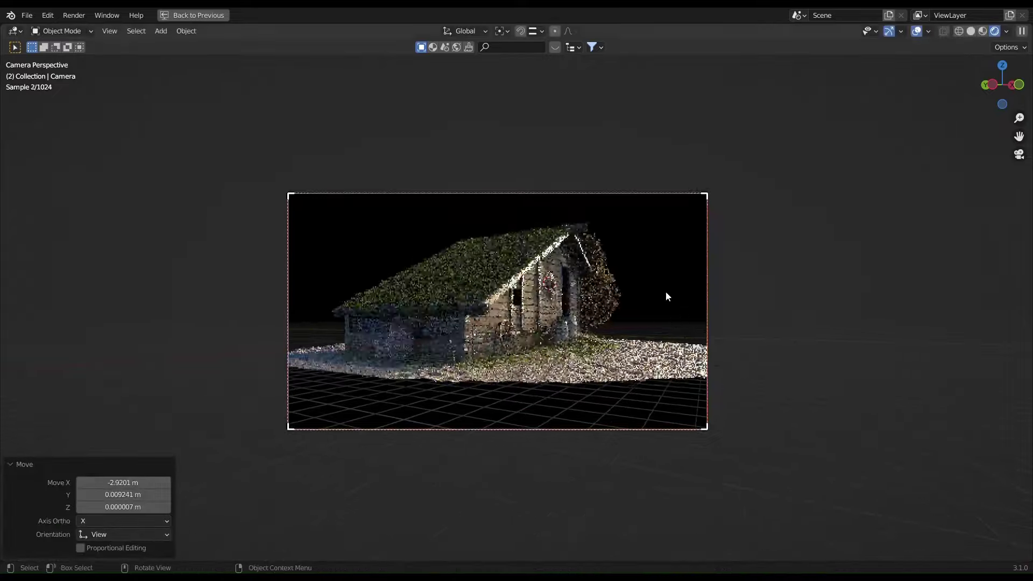
scroll(694, 279, up, 2)
key(n)
click(957, 214)
Reframe the camera shot lower and closer, and duplicate the wooden post along the Y axis
mouse_move(598, 295)
middle_down()
mouse_move(599, 315)
mouse_move(563, 312)
middle_up()
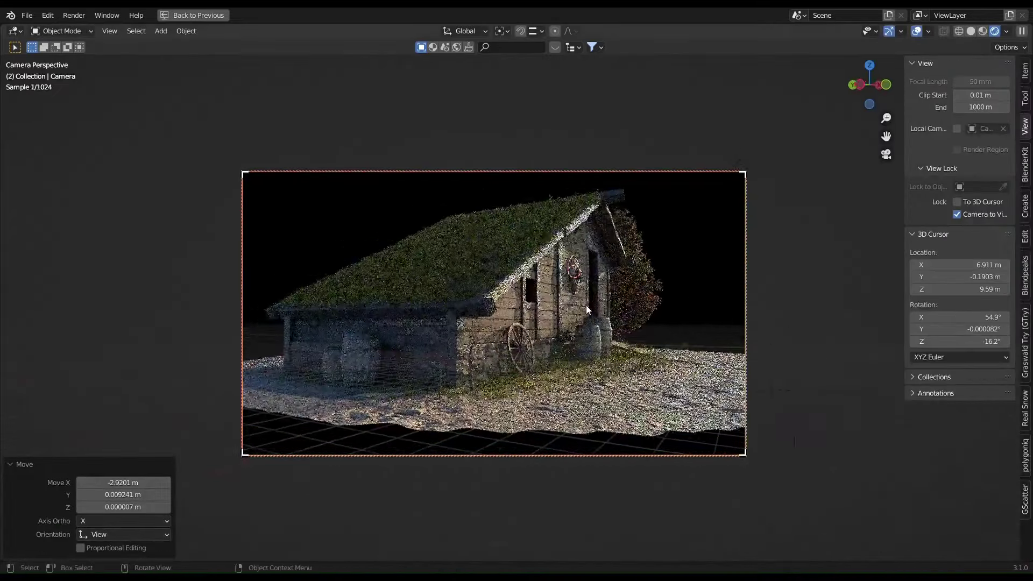
key(n)
mouse_move(683, 258)
middle_down()
mouse_move(667, 284)
mouse_move(576, 269)
middle_up()
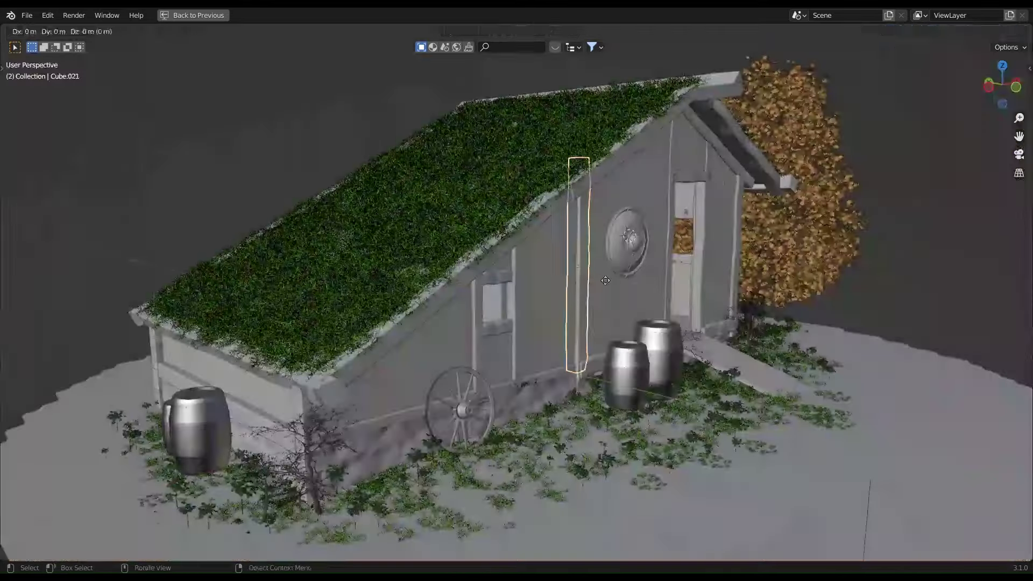
key(y)
click(882, 453)
middle_drag(882, 452, 882, 355)
key(g)
key(y)
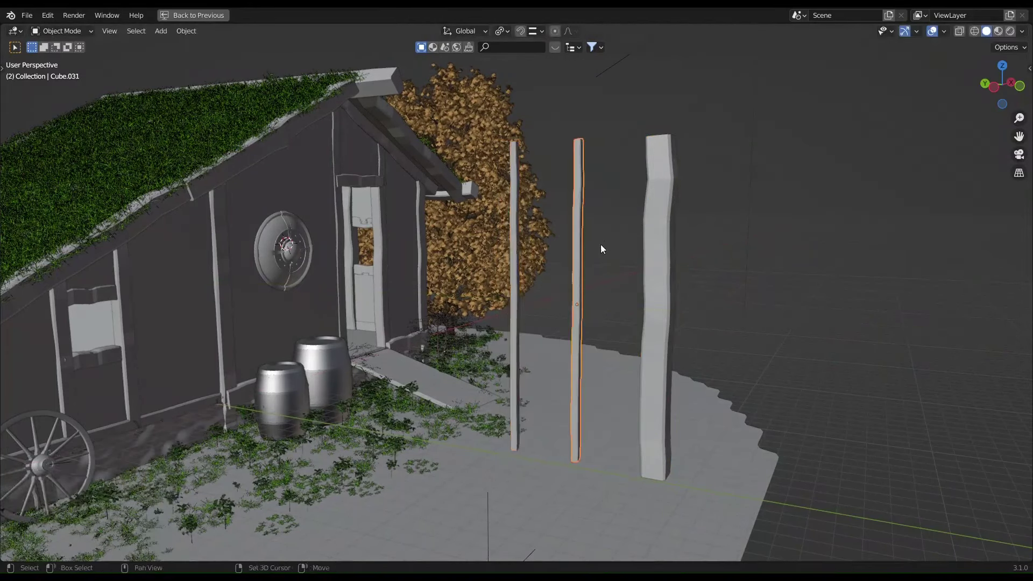
Bend the ladder rungs into wavy shapes in Edit Mode and preview the ladder rendered
key(Tab)
scroll(618, 239, up, 3)
middle_drag(618, 84, 567, 412)
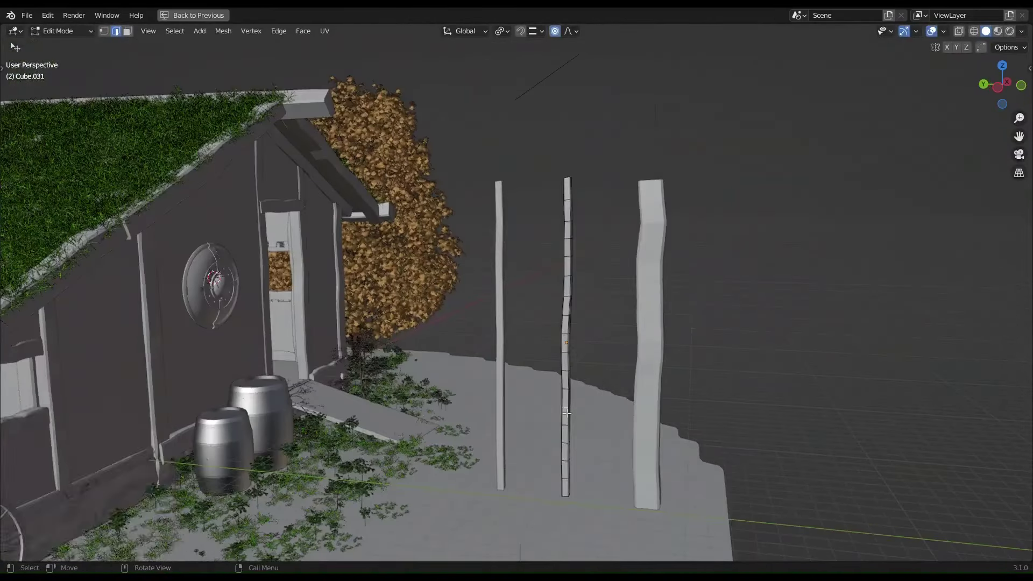
key(Tab)
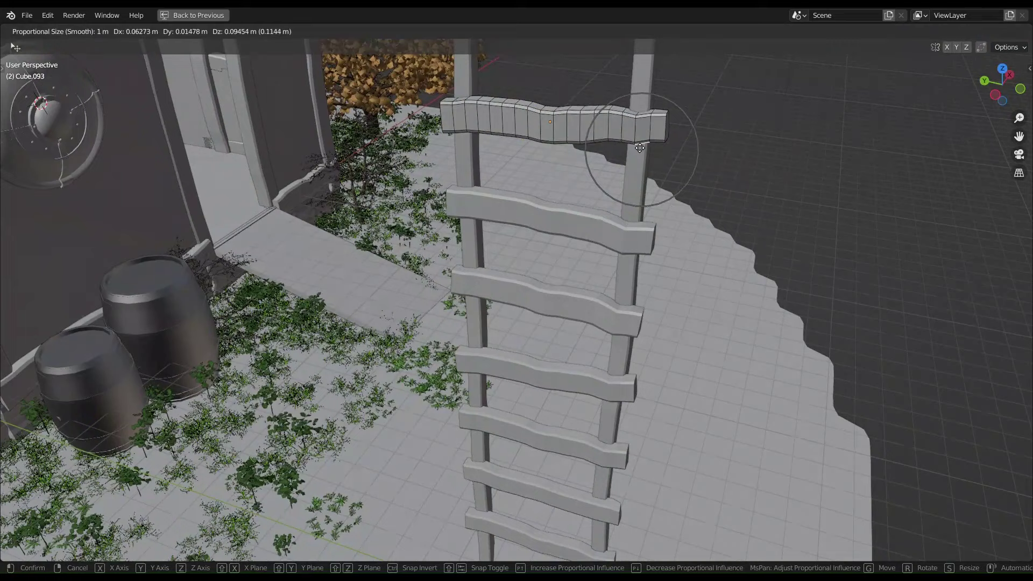
click(640, 148)
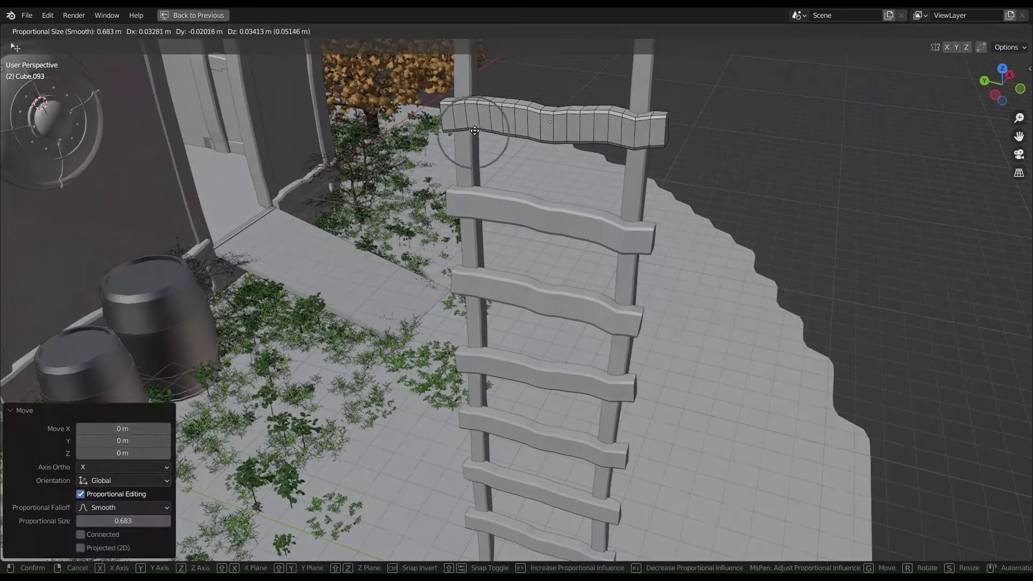
key(Tab)
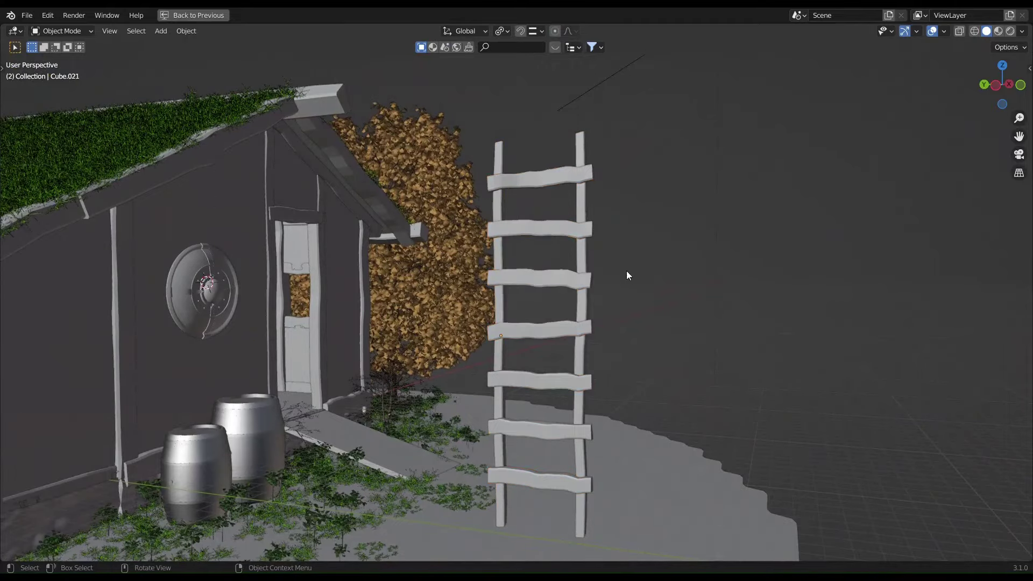
click(615, 212)
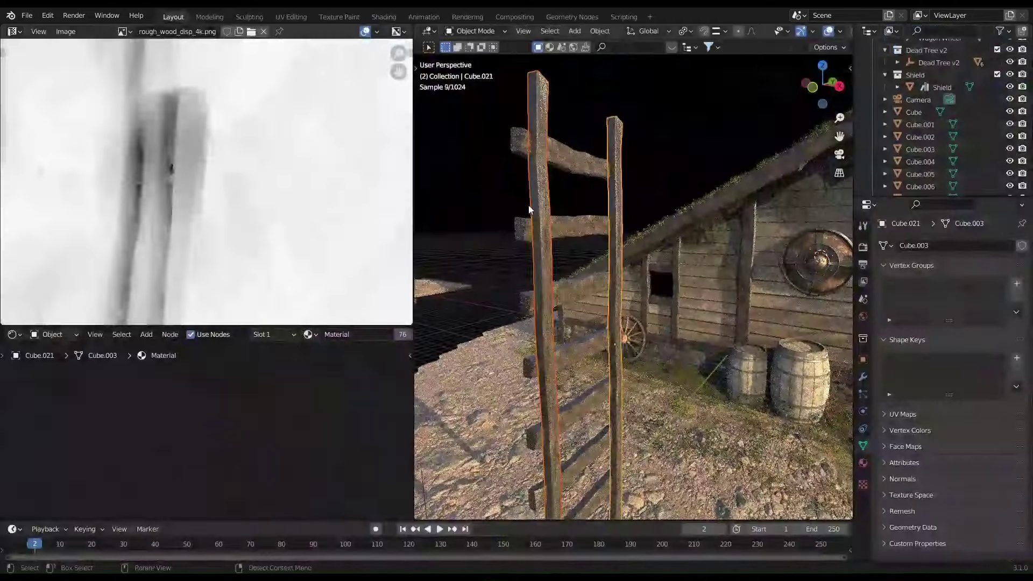
Scale down the post's UV island to shorten the wood texture mapping
key(s)
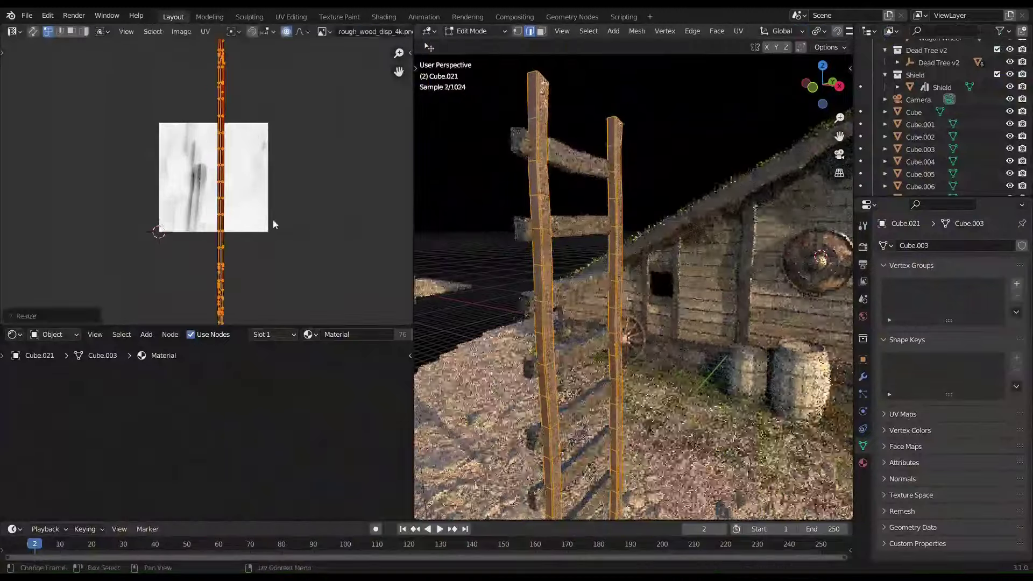
click(261, 221)
scroll(495, 287, up, 5)
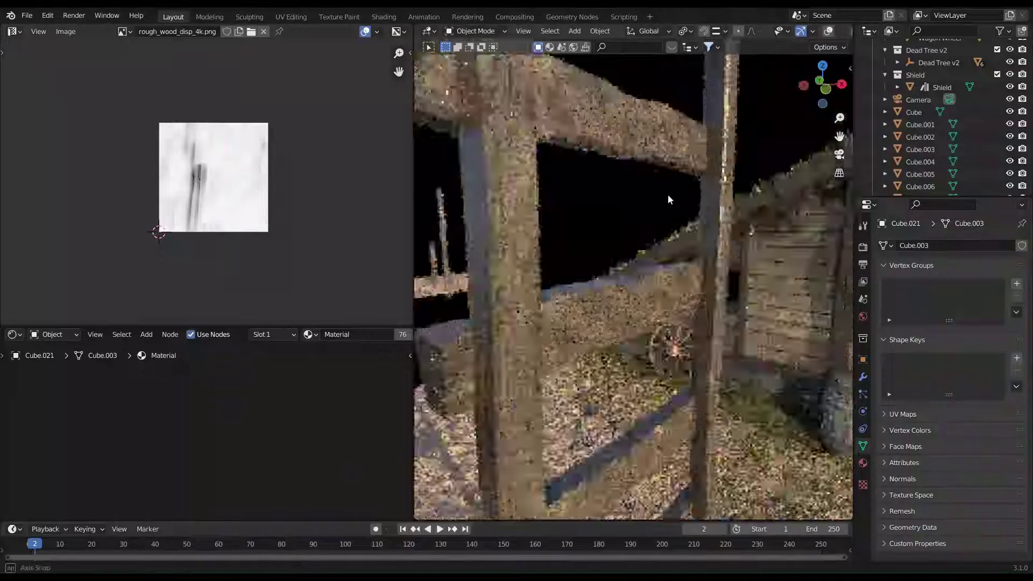
scroll(645, 242, down, 5)
Select the ladder and bring its material nodes into view
click(648, 283)
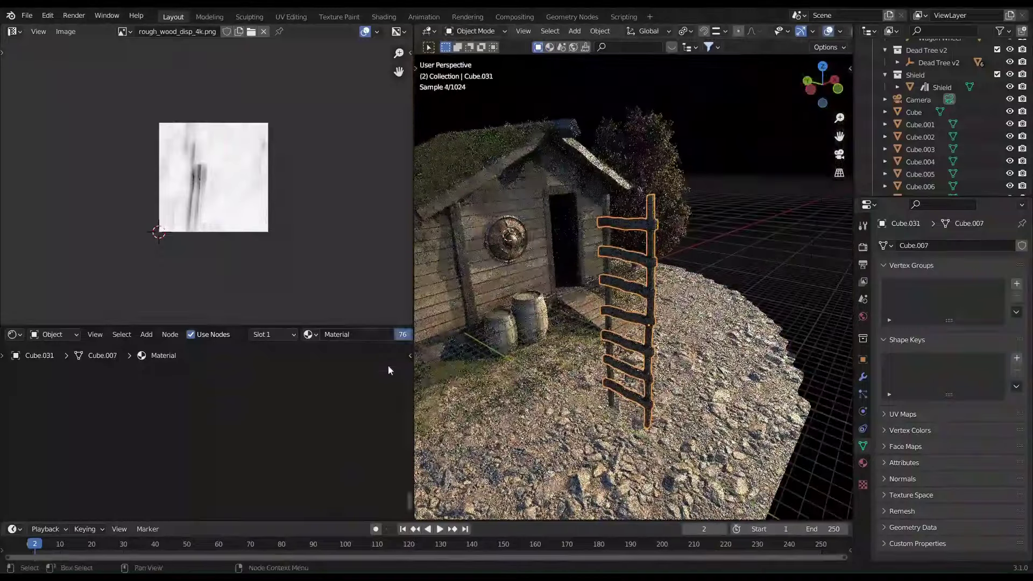
key(Home)
scroll(278, 424, up, 3)
drag(290, 414, 290, 419)
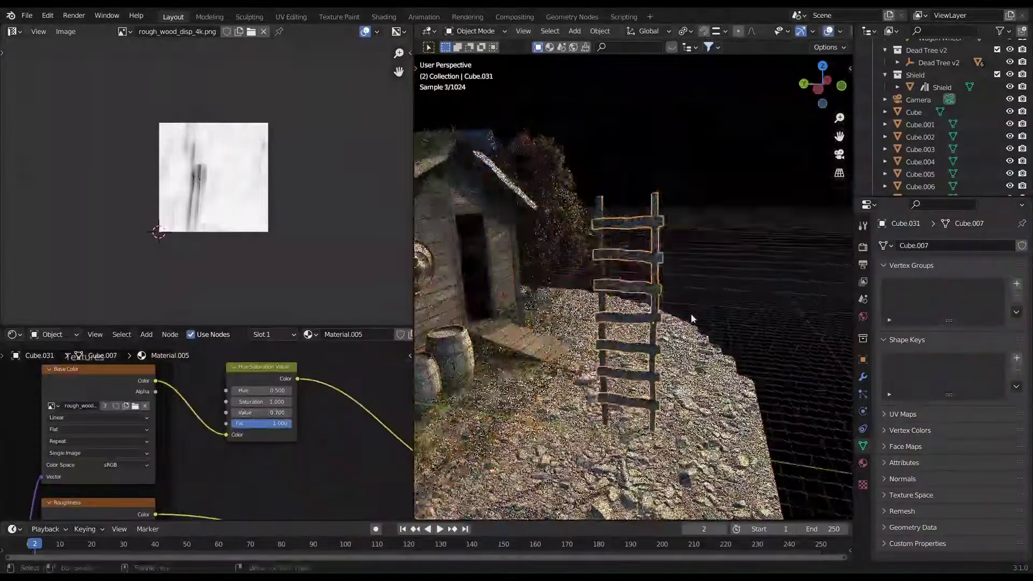
Link the wood material to the ladder and lower it about 4.6 m
key(ctrl+l)
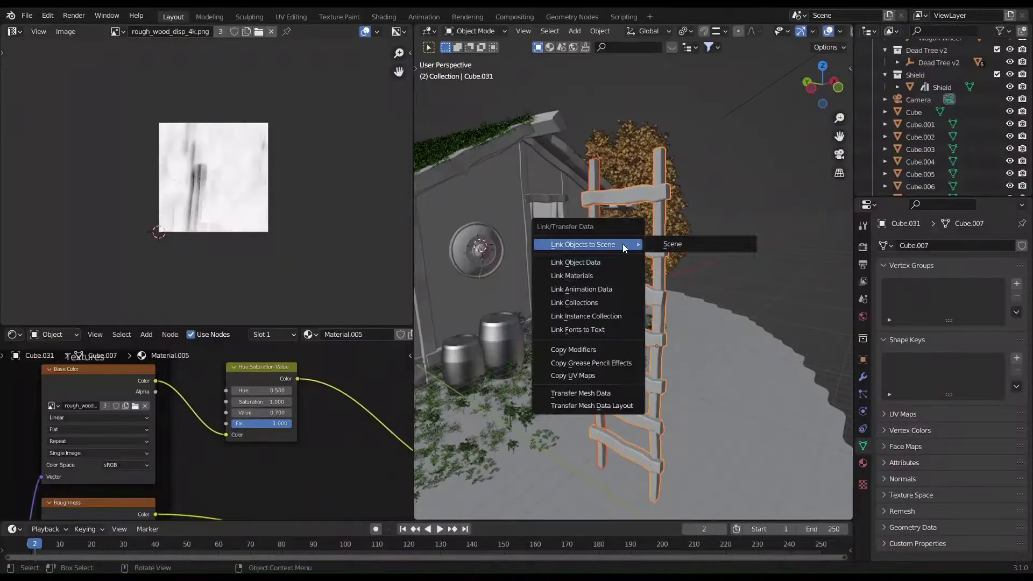
click(621, 264)
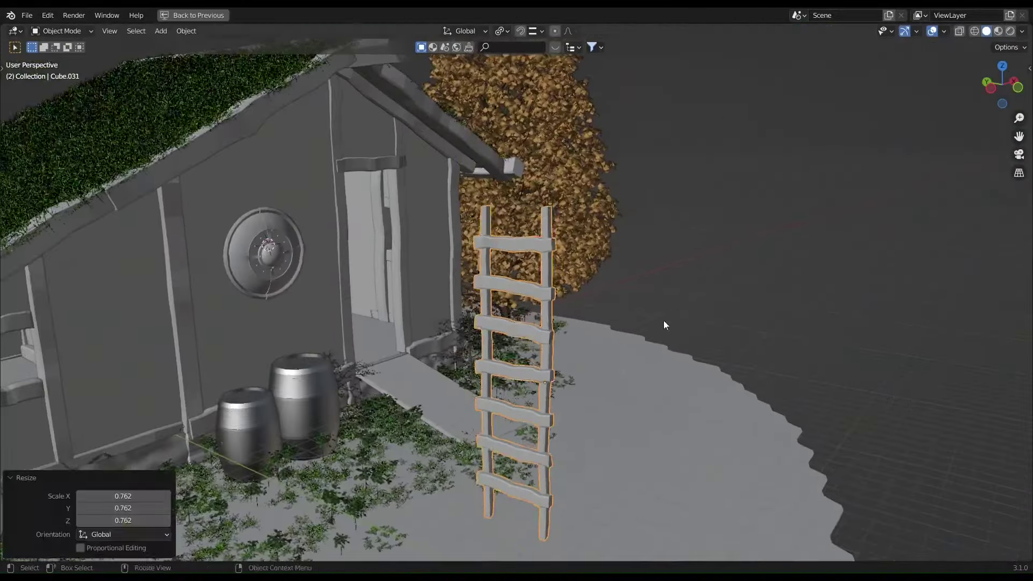
key(g)
key(z)
click(491, 521)
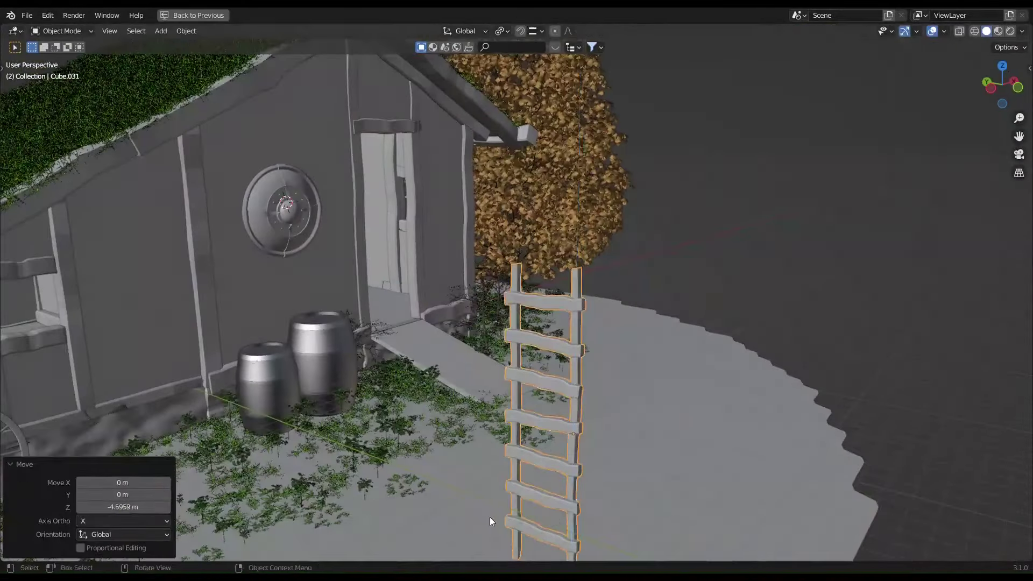
Set the ladder's origin to the 3D cursor, then tilt and slide it against the wall
middle_drag(491, 521, 549, 288)
scroll(550, 288, up, 3)
right_click(560, 411)
click(627, 404)
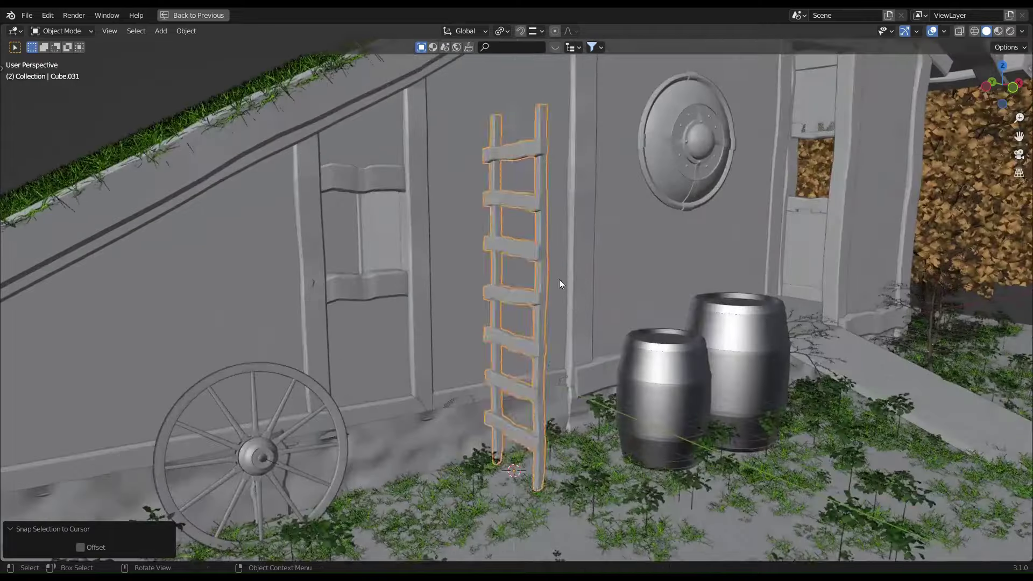
key(g)
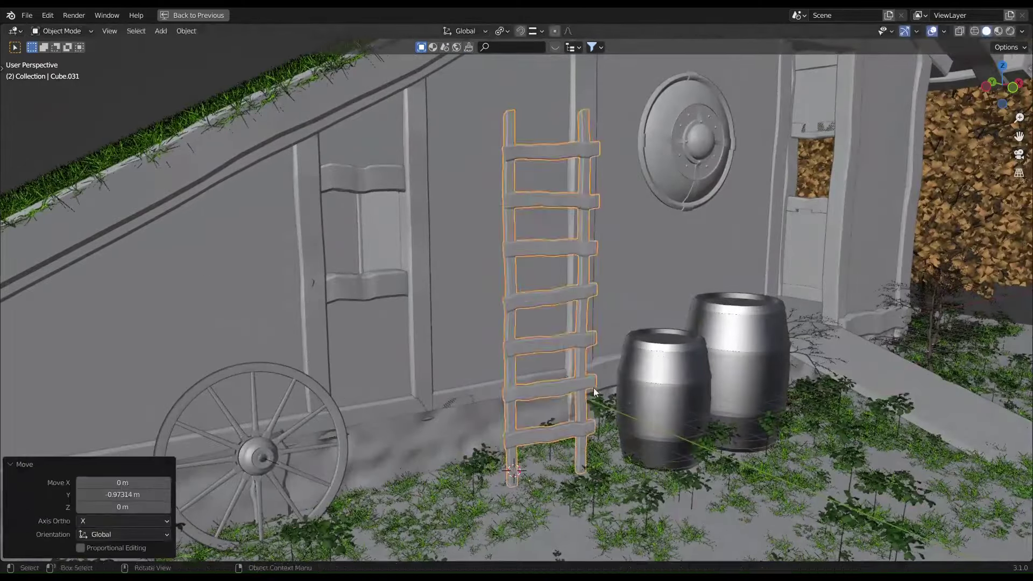
key(r)
key(g)
key(y)
click(667, 330)
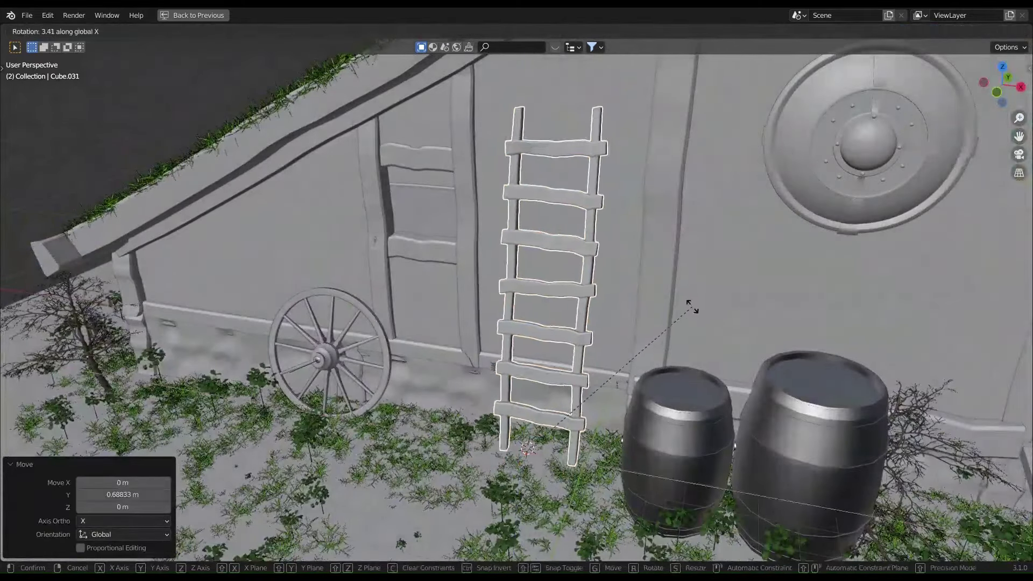
Make the wall ladder narrower along X and taller along Z
key(s)
key(x)
click(680, 304)
key(s)
key(z)
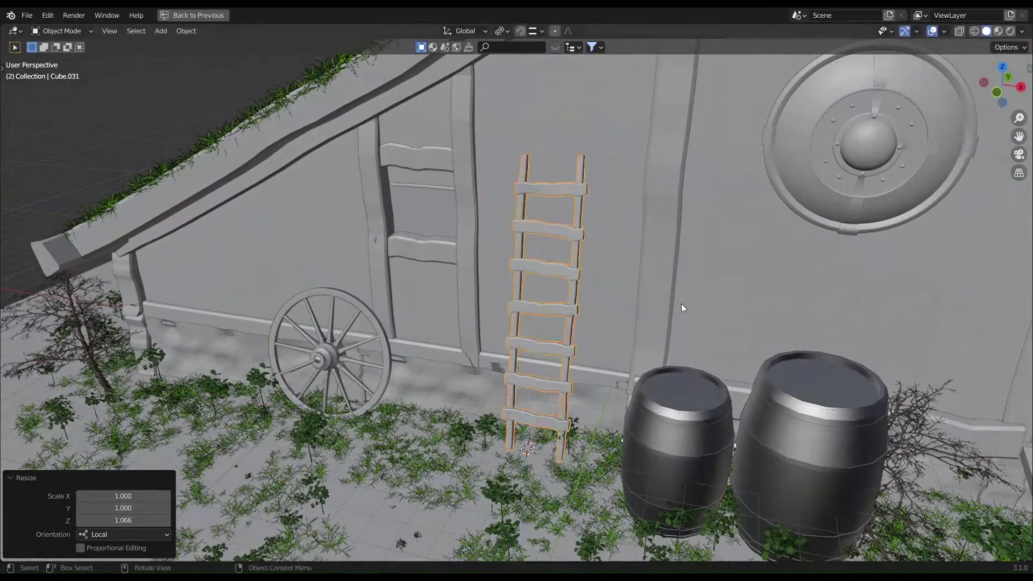
key(s)
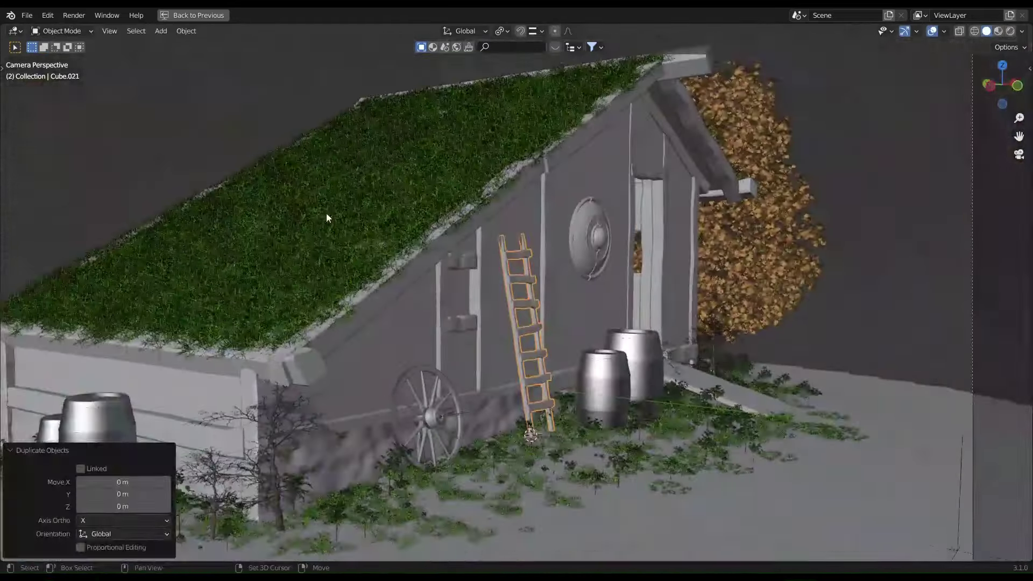
Duplicate the ladder onto the roof and rotate it to match the roof slope
key(g)
click(375, 207)
key(r)
key(y)
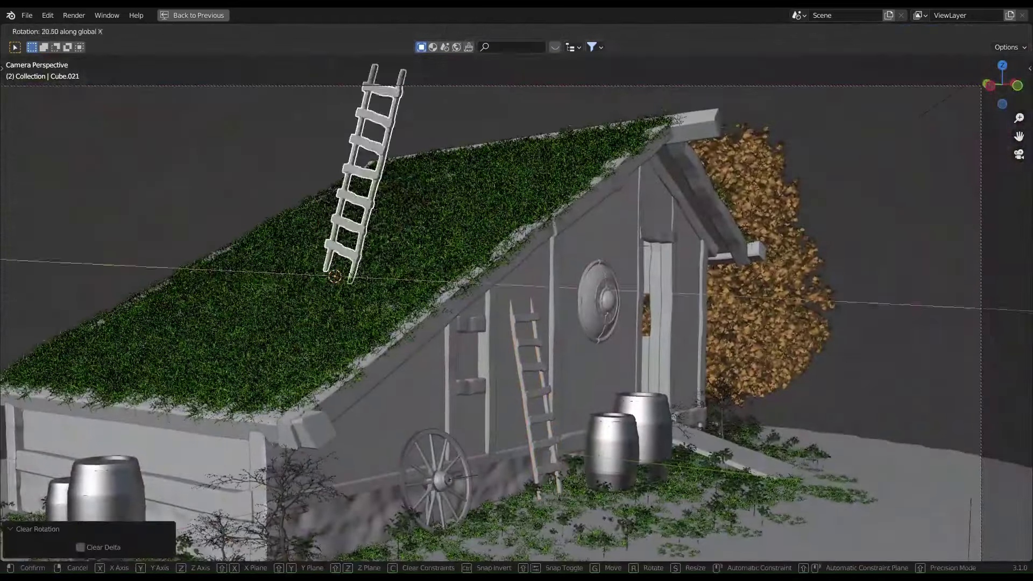
click(405, 303)
key(KP_1)
key(r)
key(y)
click(708, 186)
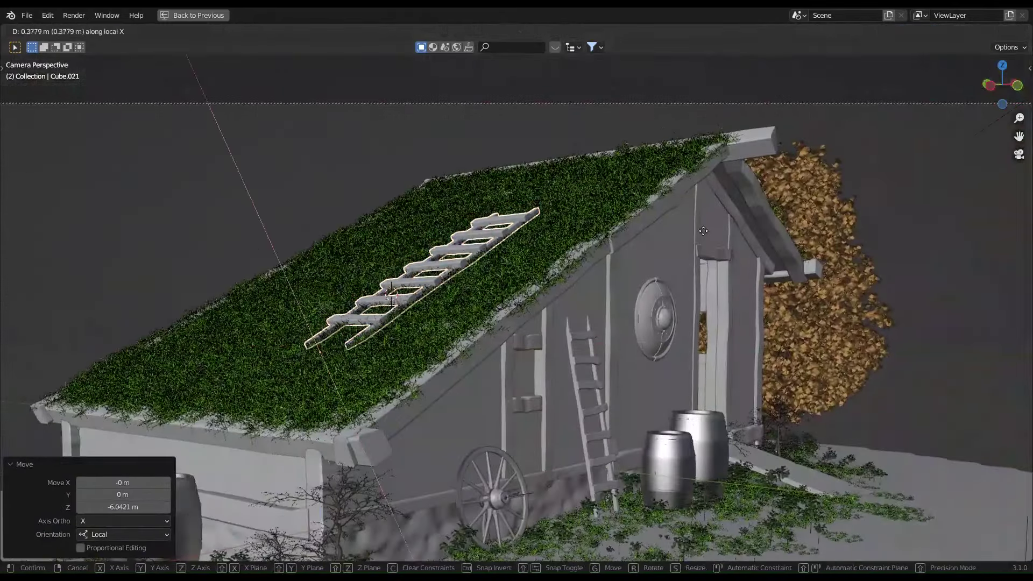
Slide the roof ladder up the slope onto the grass, then hide overlays to preview
key(y)
click(588, 217)
key(g)
key(z)
click(477, 303)
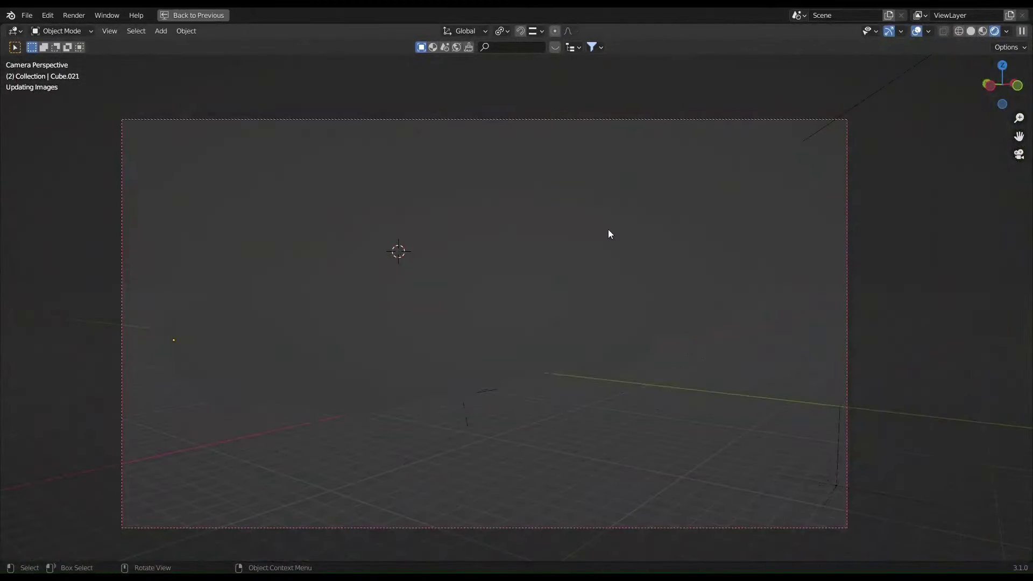
key(shift+alt+z)
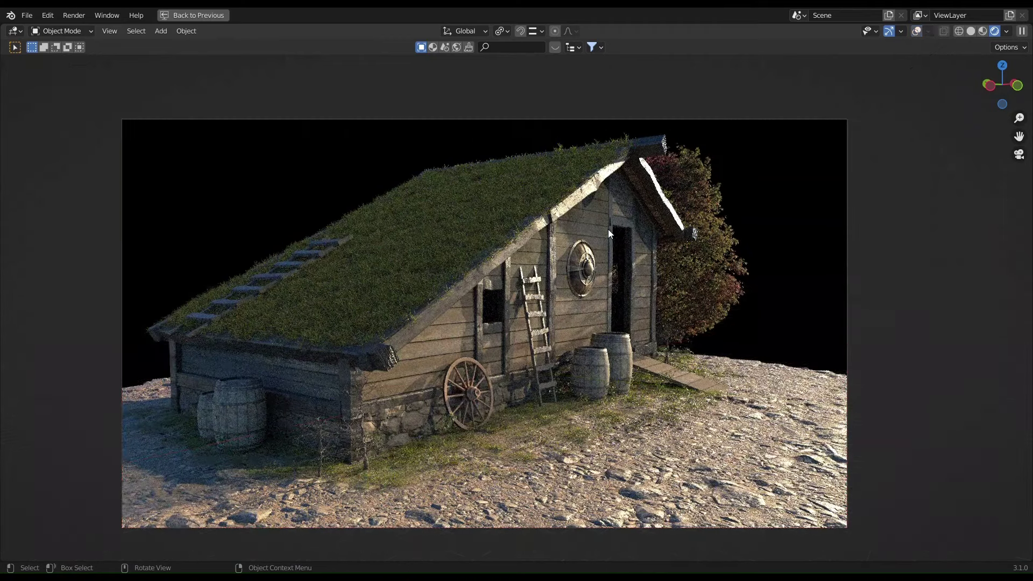
key(alt+z)
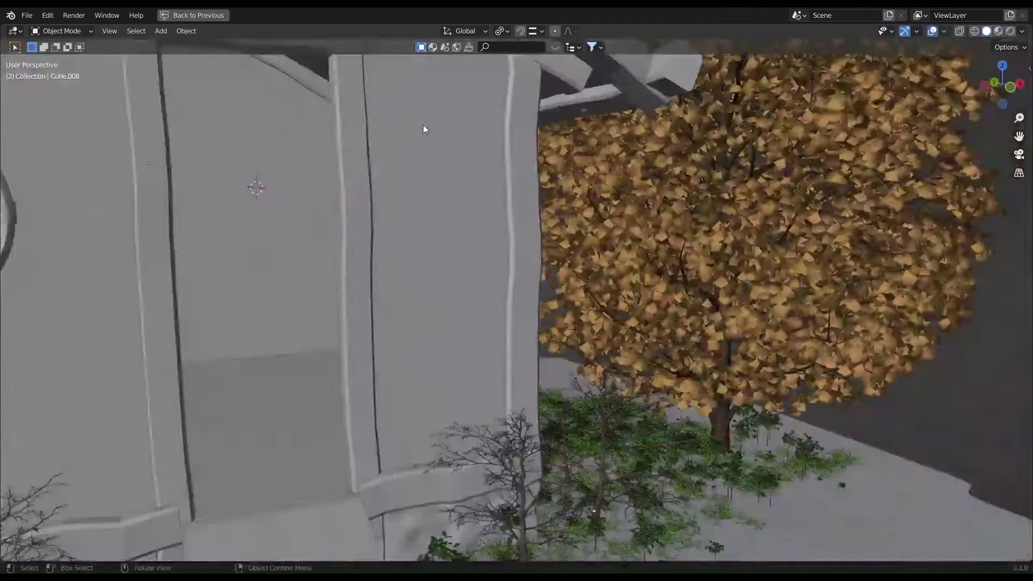
Add a cube, scale it into a door panel in the doorway, and add loop cuts
key(shift+a)
click(501, 203)
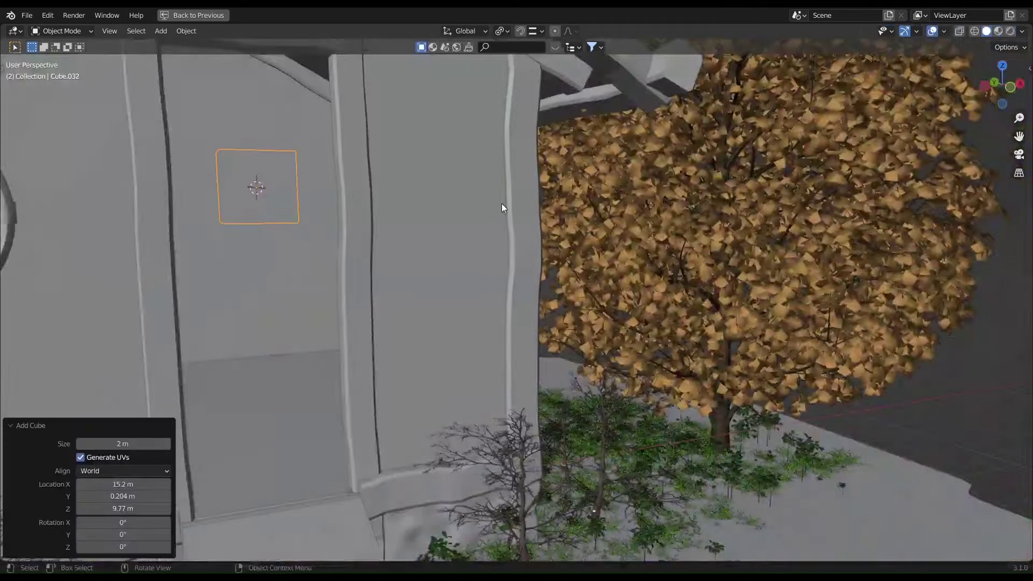
key(s)
key(x)
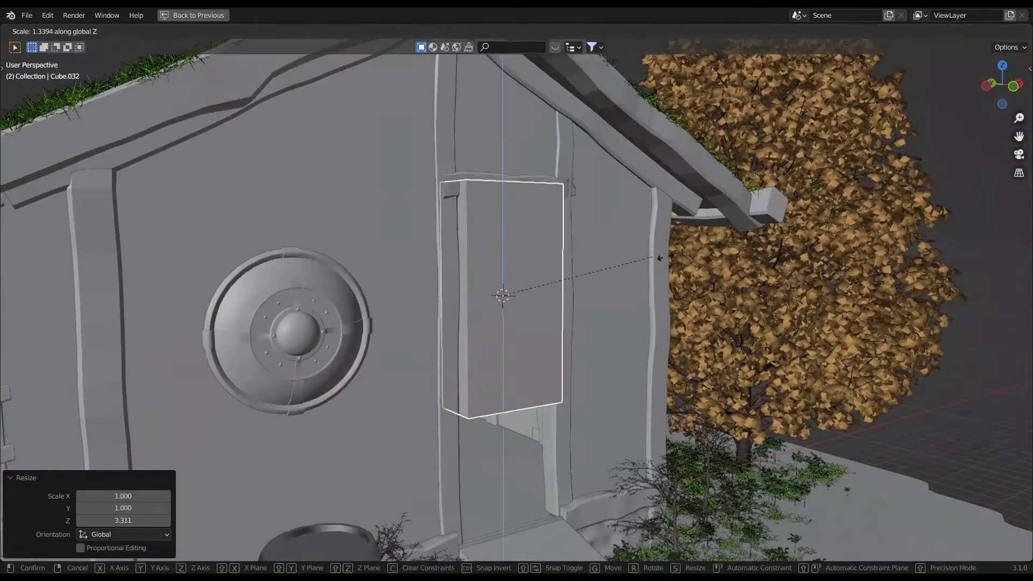
click(587, 334)
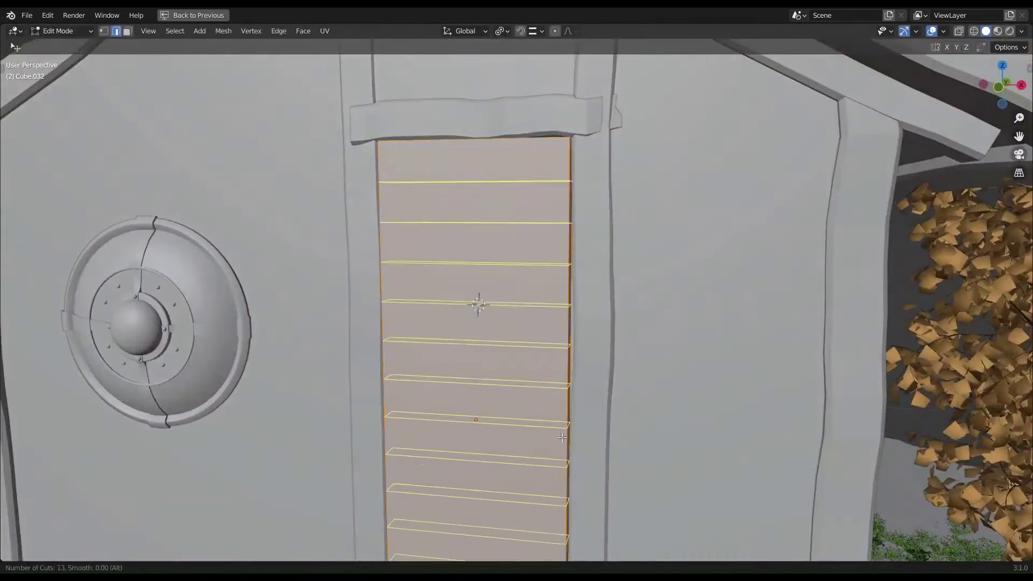
click(562, 437)
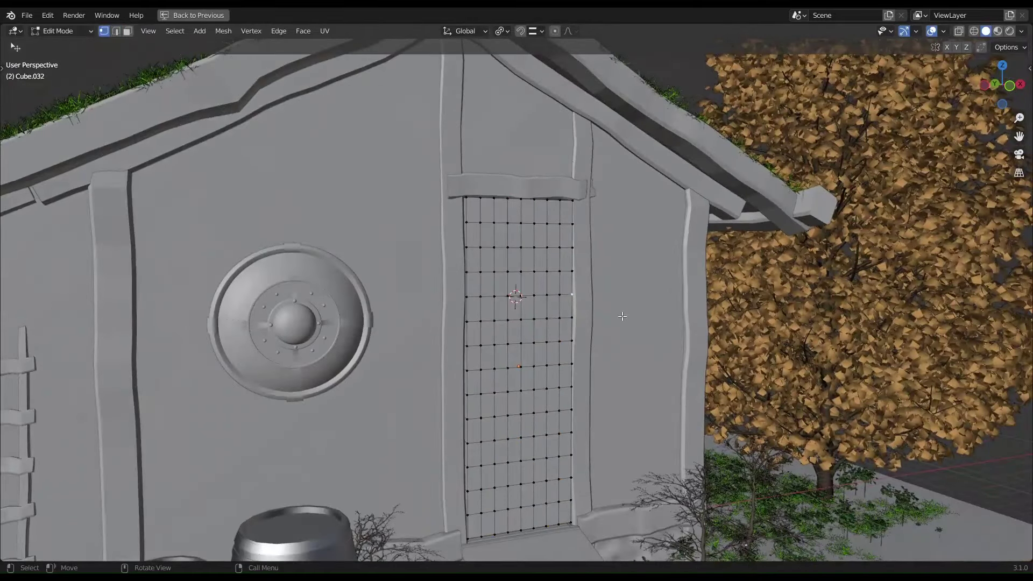
Warp the door's top, bottom and upper-left edges with proportional editing, then leave Edit Mode
scroll(522, 215, up, 5)
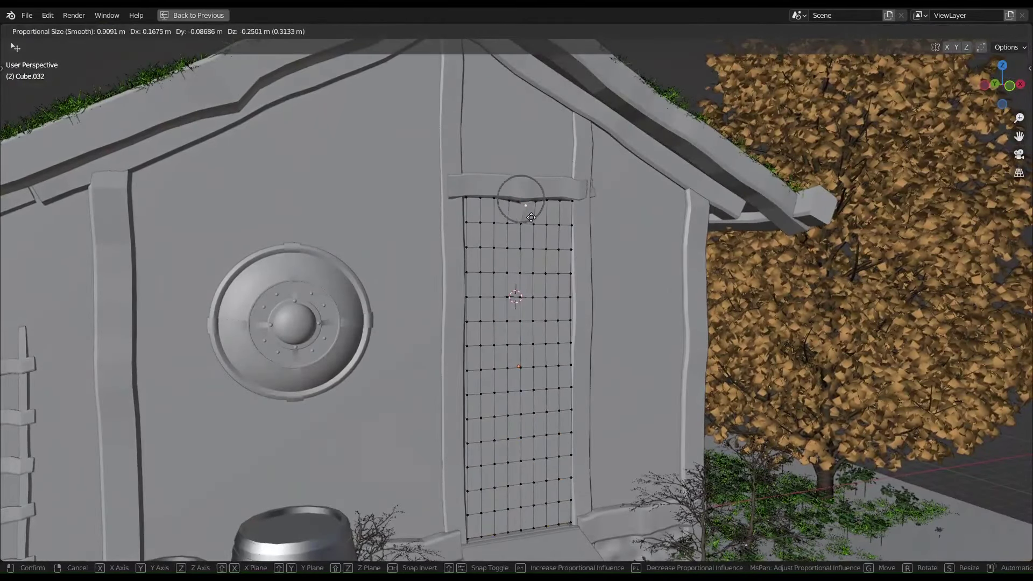
click(531, 217)
click(562, 433)
key(g)
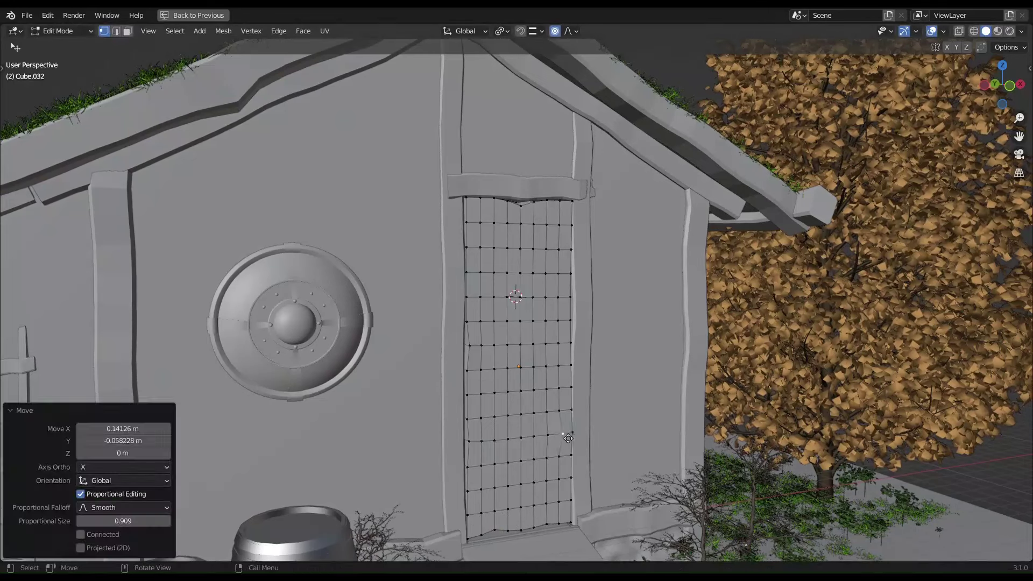
click(466, 272)
key(g)
click(480, 229)
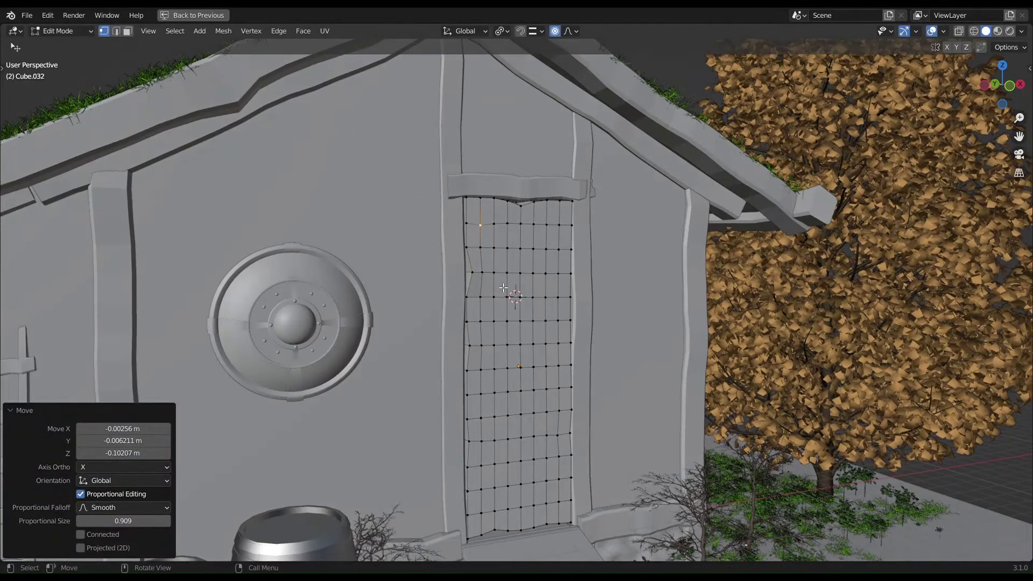
key(Tab)
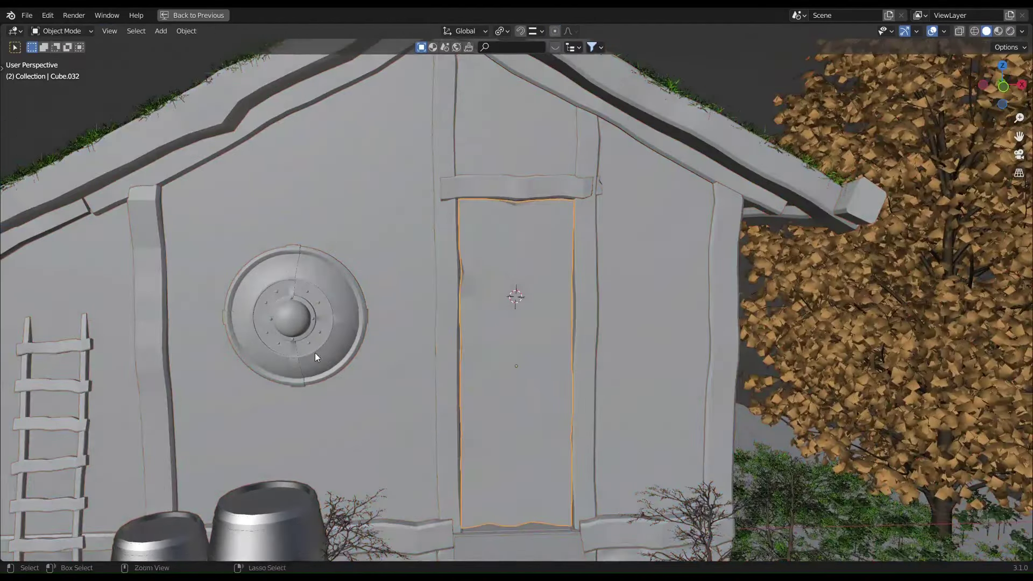
key(ctrl+space)
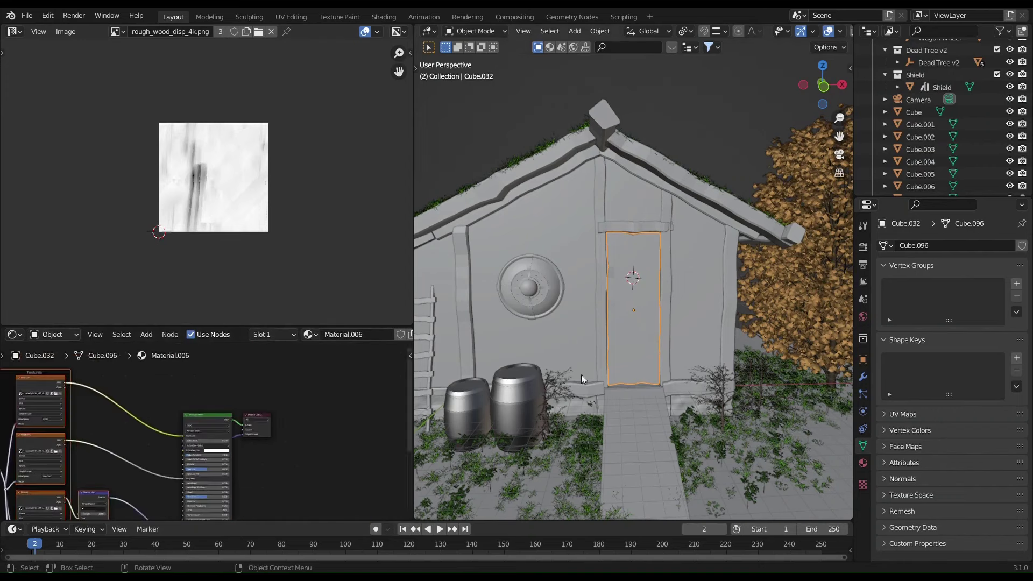
In Rendered view, cube-project the door's UVs and stretch them along X
click(612, 238)
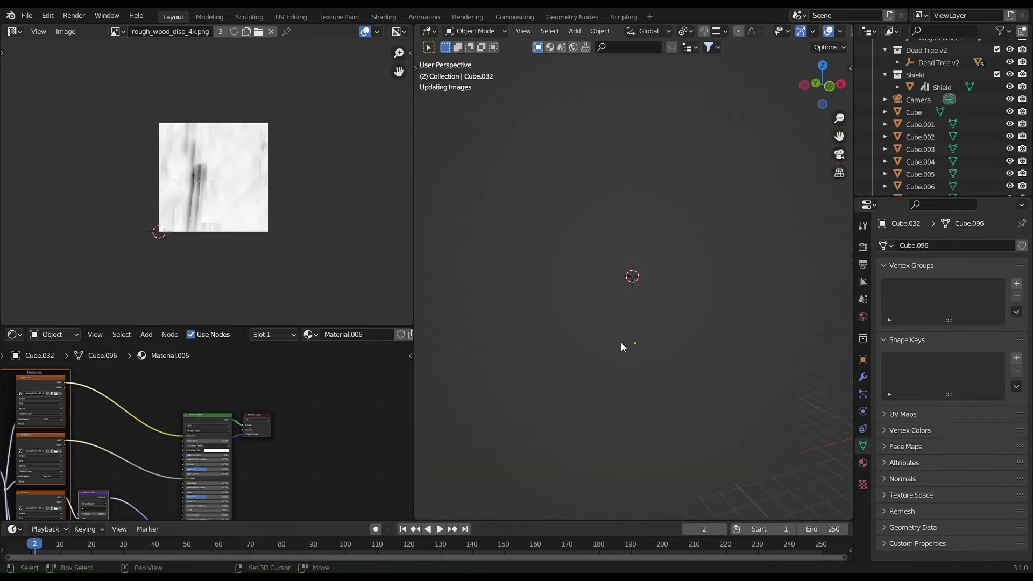
key(Tab)
key(u)
click(565, 385)
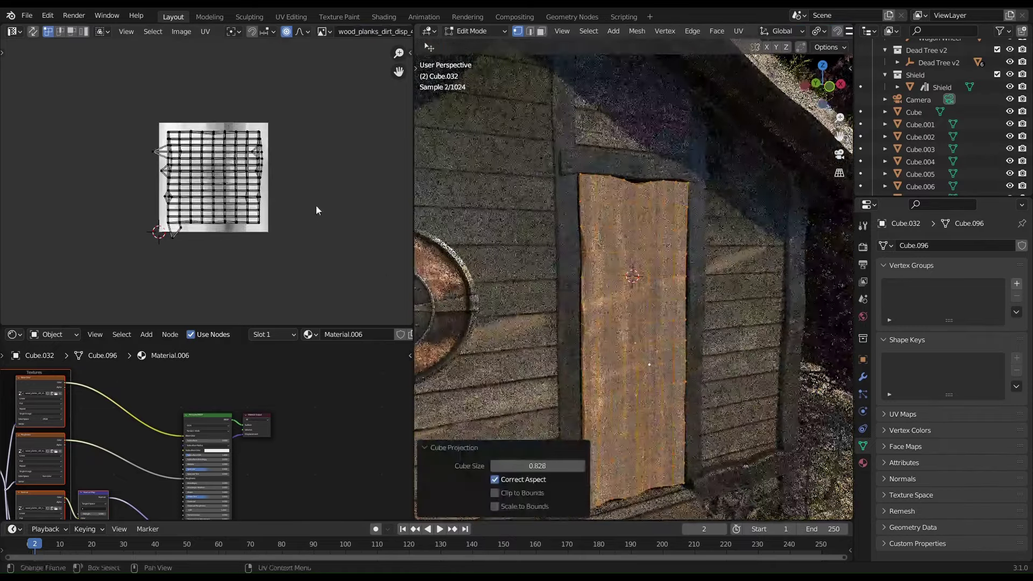
key(a)
key(s)
key(x)
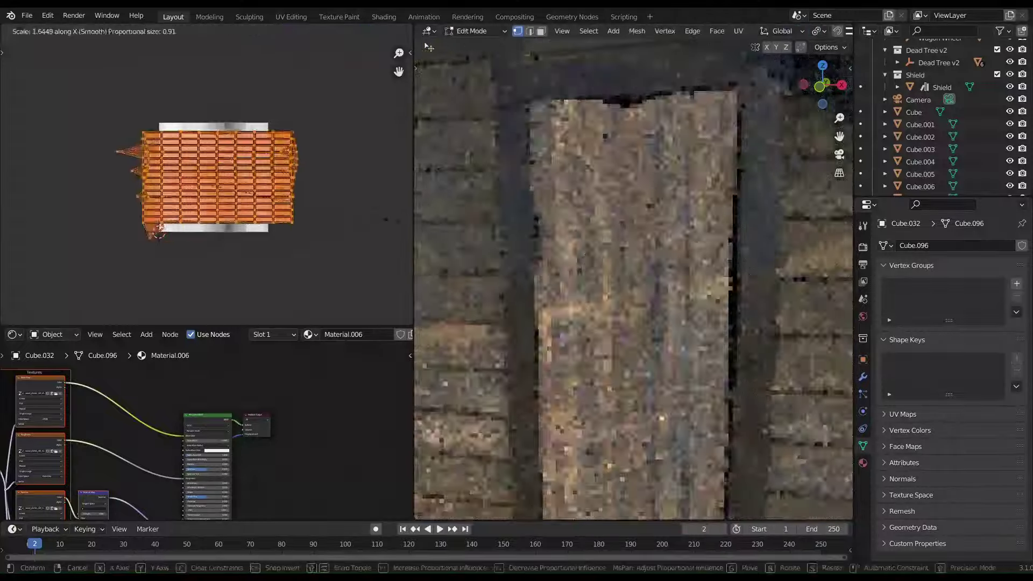
click(157, 230)
key(Tab)
Inspect a wall plank's material, reselect the door, and zoom to the Hue Saturation Value node
click(672, 346)
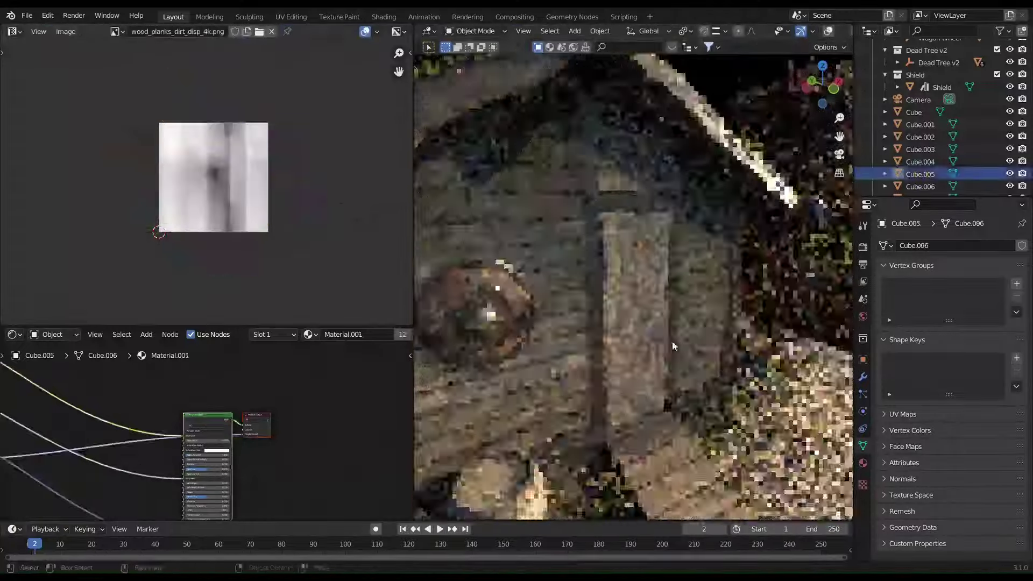
click(695, 318)
scroll(696, 306, down, 5)
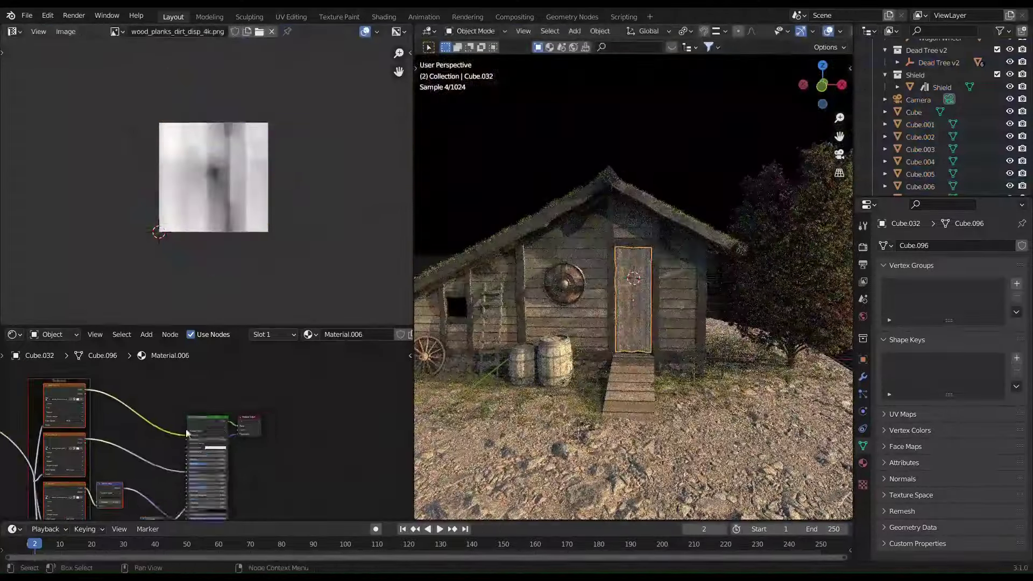
key(KP_Decimal)
scroll(633, 262, up, 2)
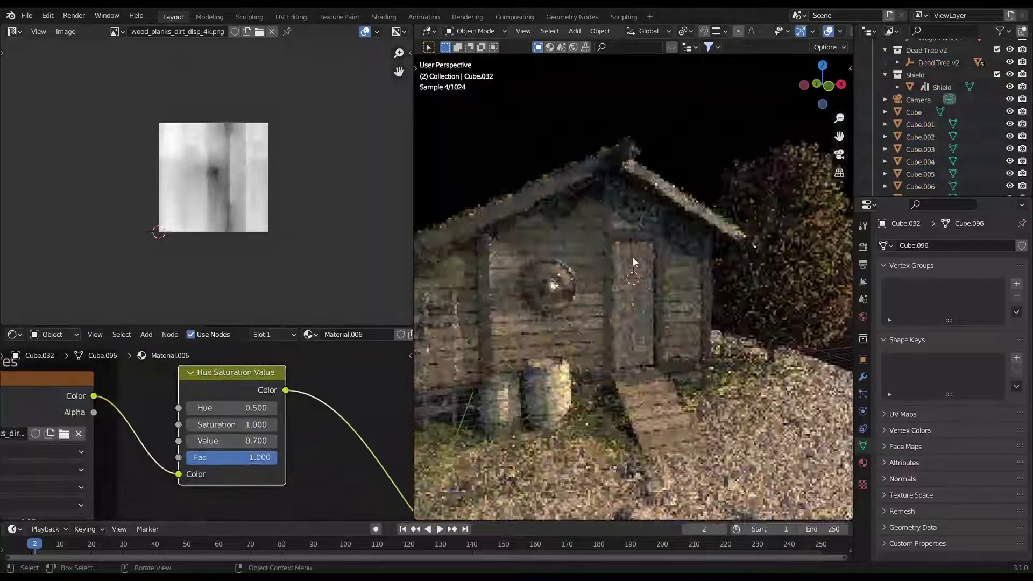
Add a cube and stretch it along X into a brace across the door
key(shift+a)
key(KP_Decimal)
key(s)
key(x)
key(Return)
In Solid shading, make the brace thinner and raise it up the door
key(z)
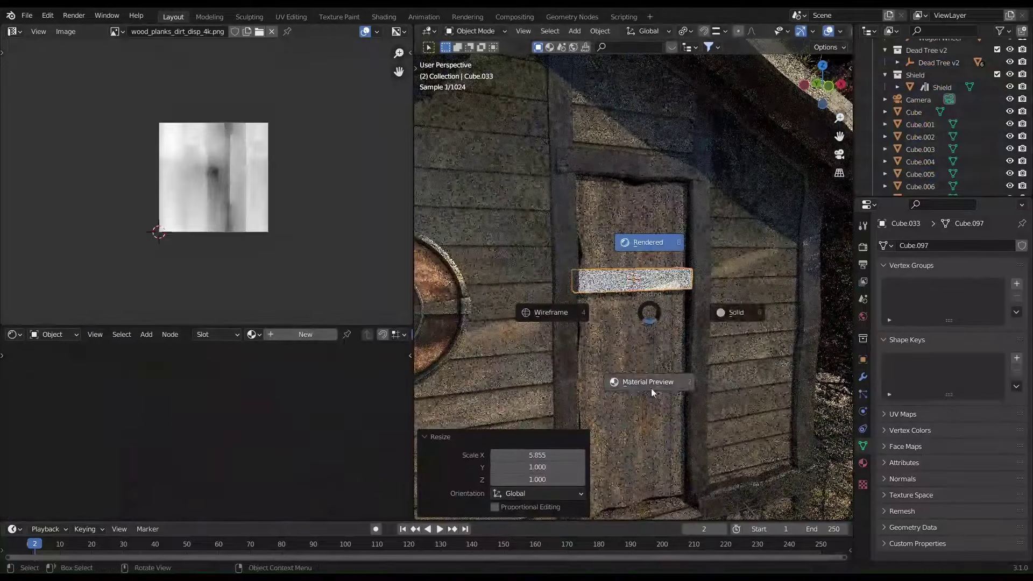
click(695, 308)
mouse_move(695, 307)
middle_down()
mouse_move(753, 269)
mouse_move(719, 238)
middle_up()
key(s)
key(z)
key(Return)
key(s)
click(718, 242)
key(g)
key(z)
click(693, 255)
Duplicate both braces and shrink the copies along X into short end blocks
middle_drag(680, 482, 716, 393)
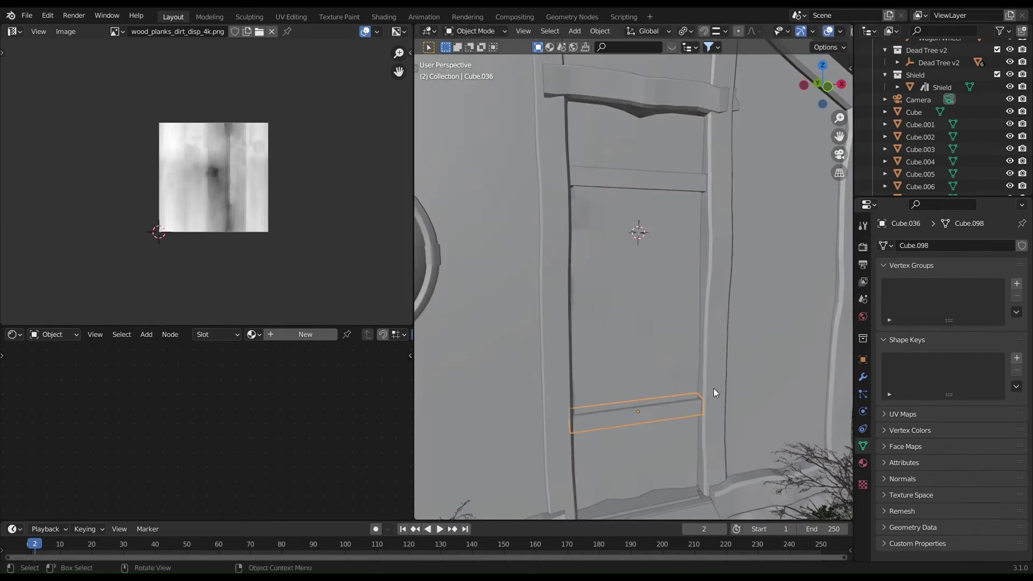
key(shift+d)
key(Escape)
key(s)
key(x)
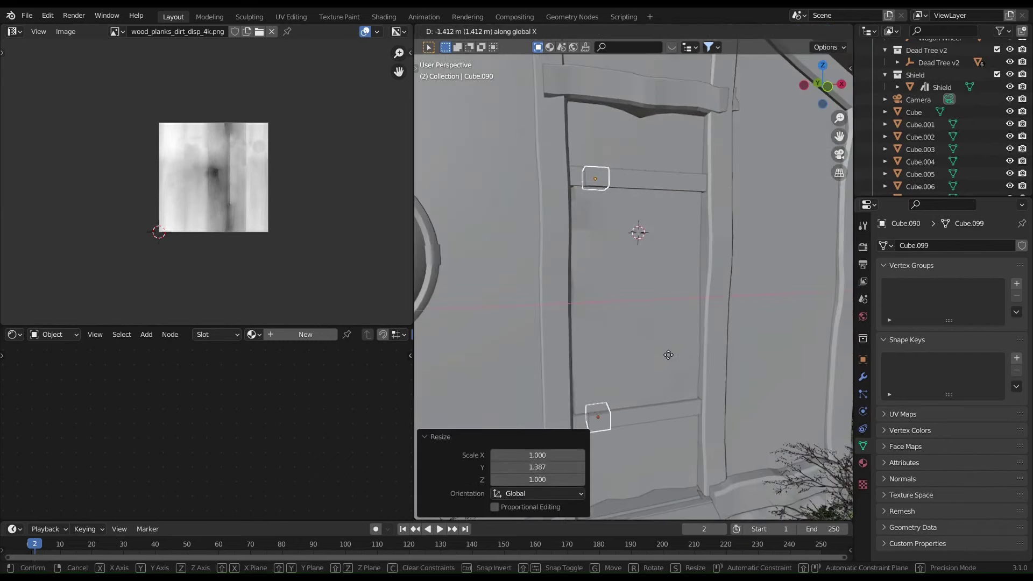
click(664, 351)
Resize the end blocks at the braces' ends and orbit to check them
mouse_move(665, 350)
middle_down()
mouse_move(655, 339)
mouse_move(694, 330)
mouse_move(661, 357)
middle_up()
key(s)
key(x)
key(Escape)
key(s)
key(z)
click(657, 295)
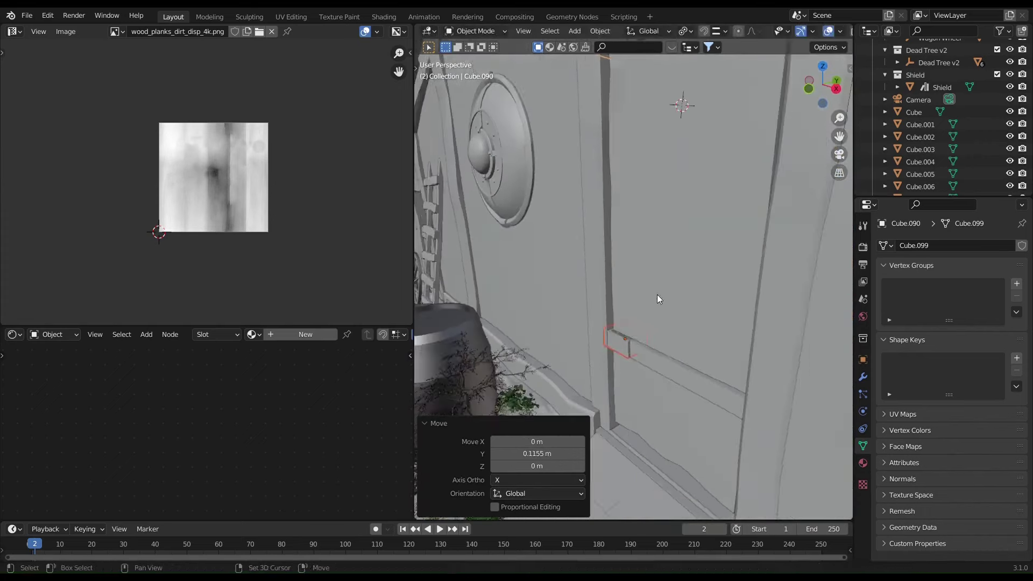
scroll(683, 290, down, 3)
middle_drag(683, 290, 654, 273)
scroll(654, 273, up, 5)
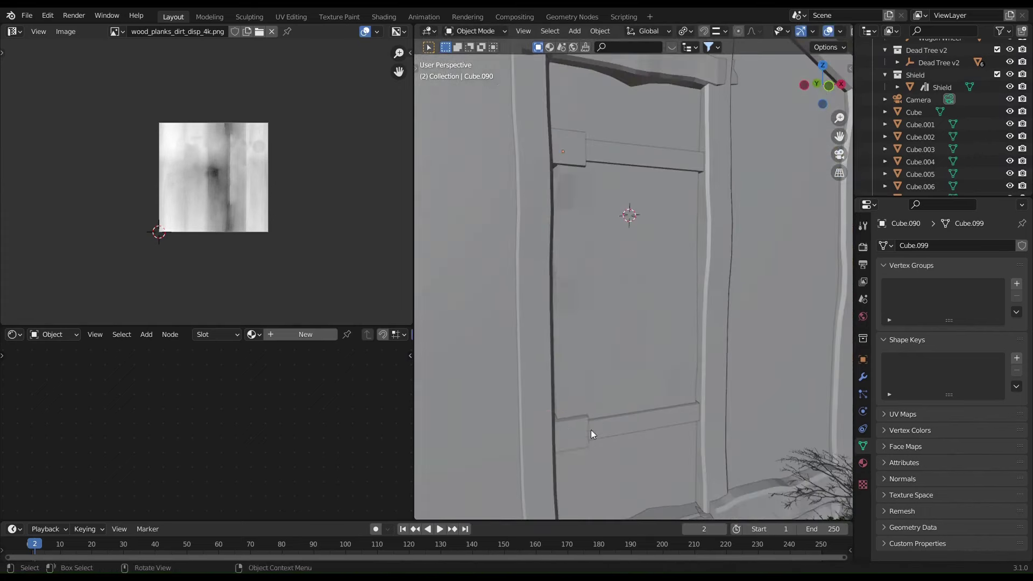